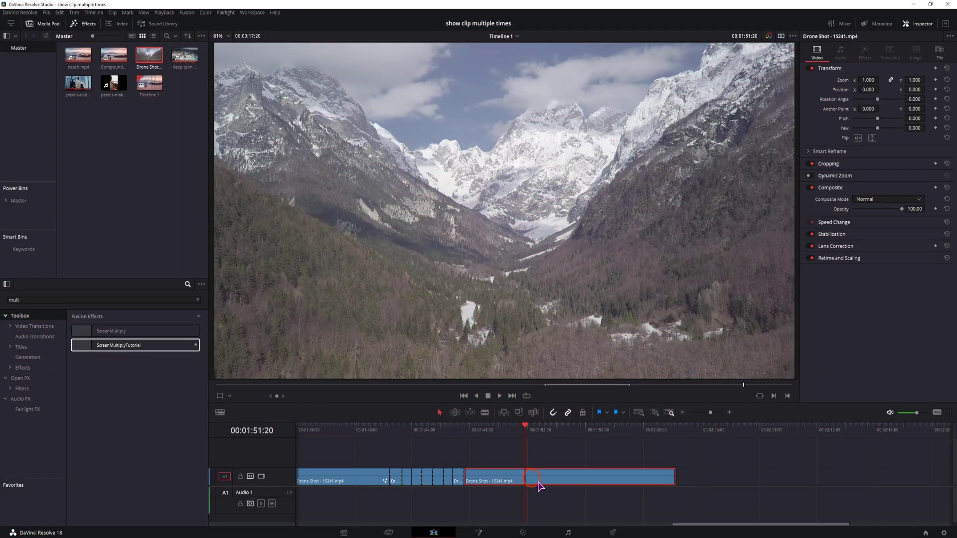
# - Show the ScreenMultiplyTutorial effect settings, then preview the untiled, 5×5 tiled and full-frame shots on the timeline
pyautogui.click(865, 50)
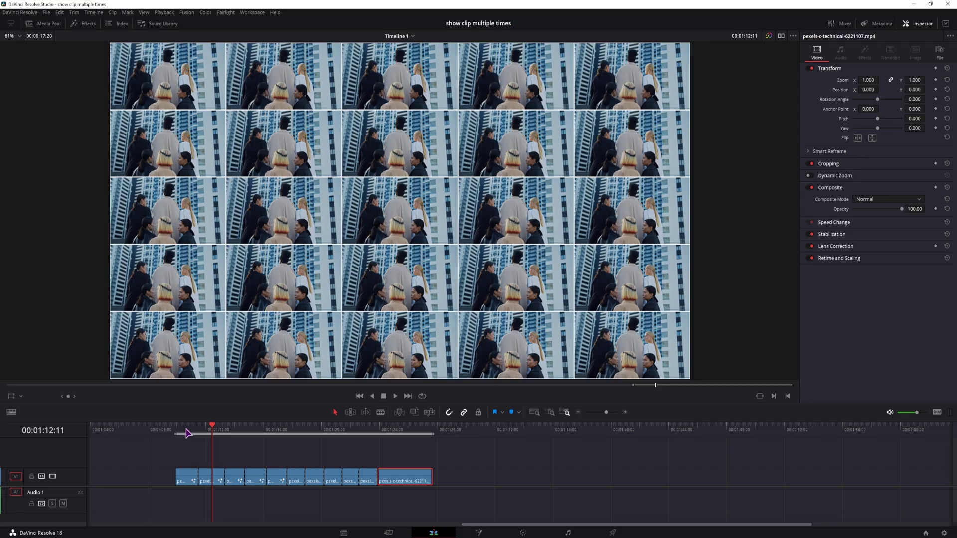
pyautogui.click(188, 431)
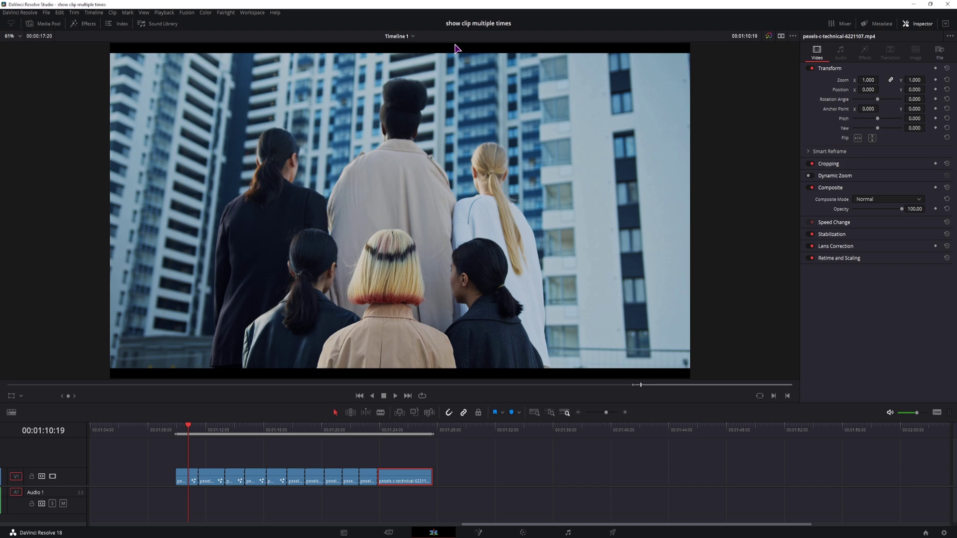
pyautogui.click(212, 430)
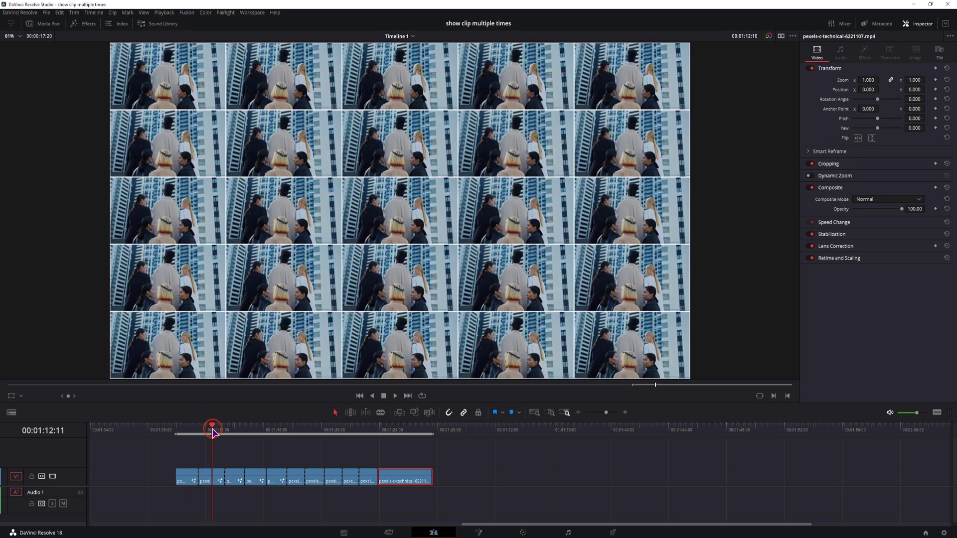
pyautogui.click(413, 431)
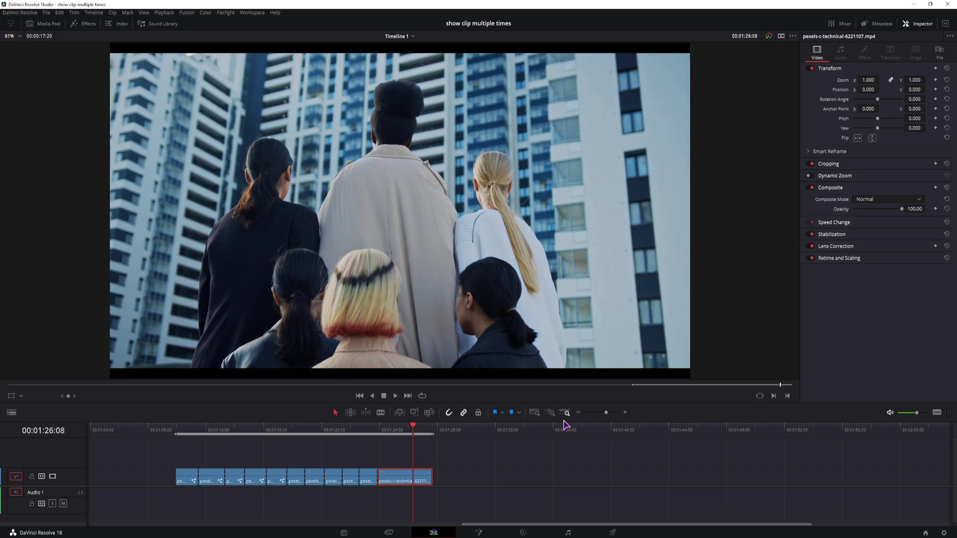
# - In Fusion, insert a Transform node between MediaIn1 and MediaOut1 and set its Size to 0.1
pyautogui.click(481, 533)
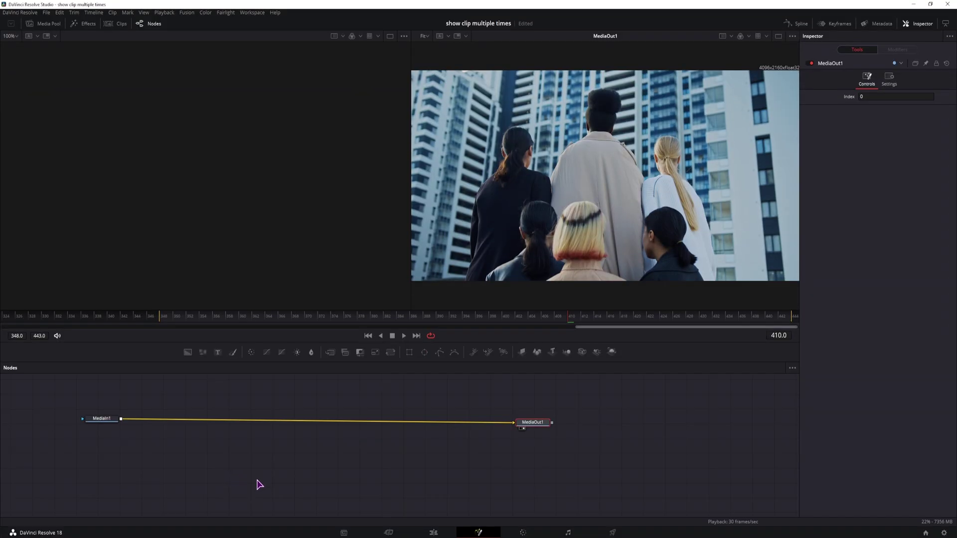
pyautogui.moveTo(391, 352); pyautogui.dragTo(259, 424)
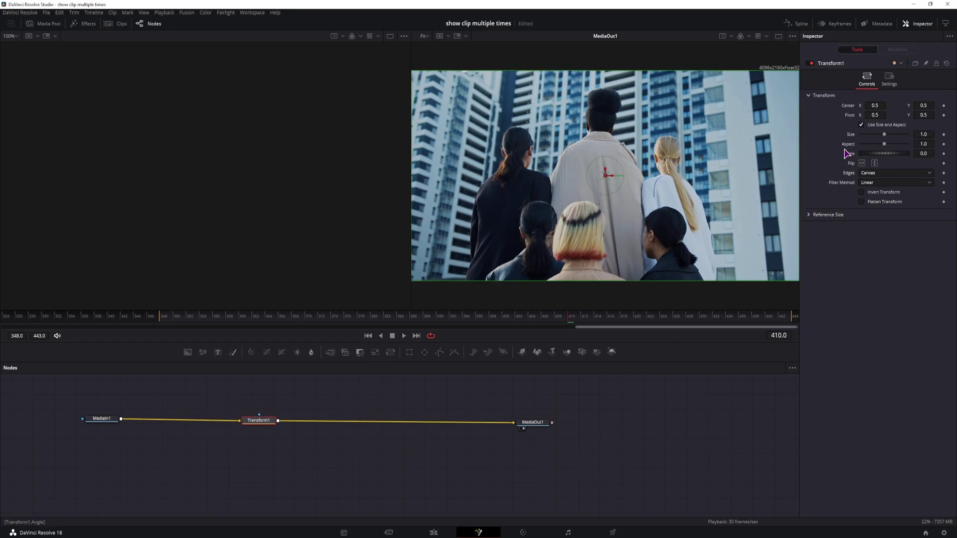
pyautogui.click(845, 135)
pyautogui.click(928, 134)
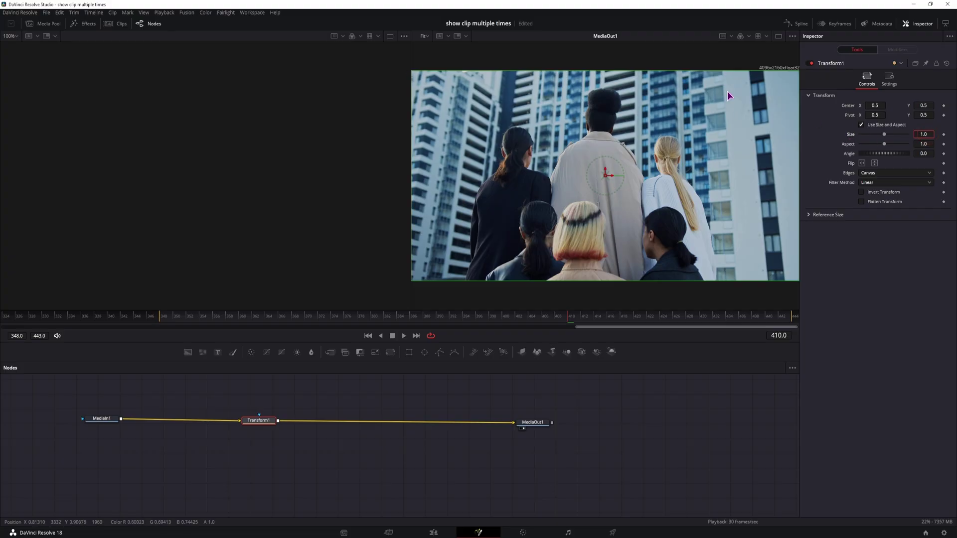
pyautogui.click(928, 134)
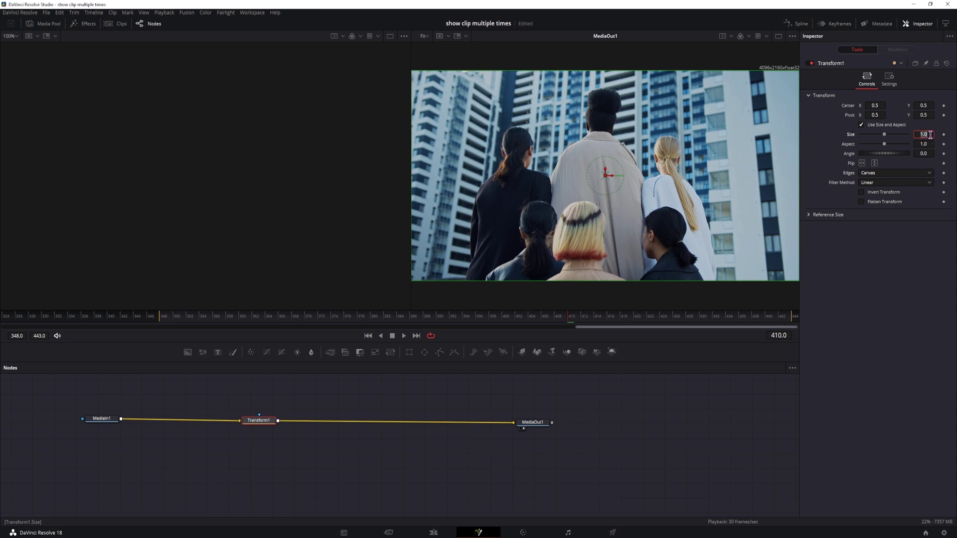
pyautogui.write('0.1')
pyautogui.click(917, 270)
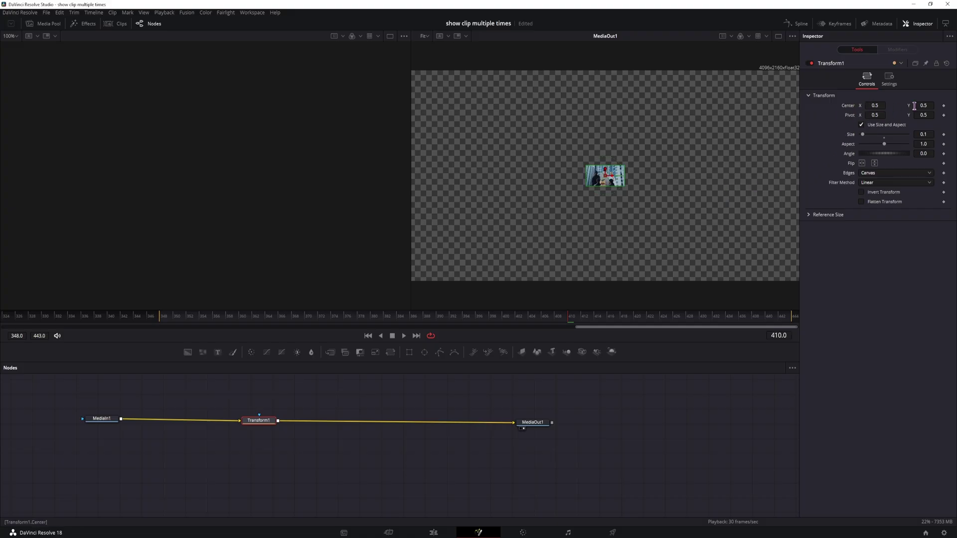
# - Set Transform1's Center X to 0.05 and Center Y to 0.95
pyautogui.doubleClick(879, 106)
pyautogui.write('0.05')
pyautogui.press('Return')
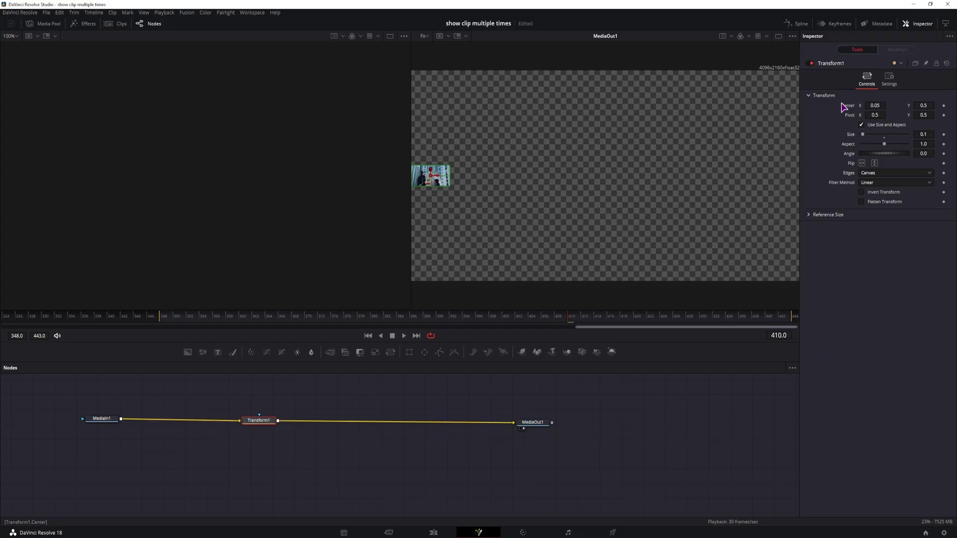
pyautogui.click(879, 105)
pyautogui.click(930, 106)
pyautogui.write('0.95')
pyautogui.press('Return')
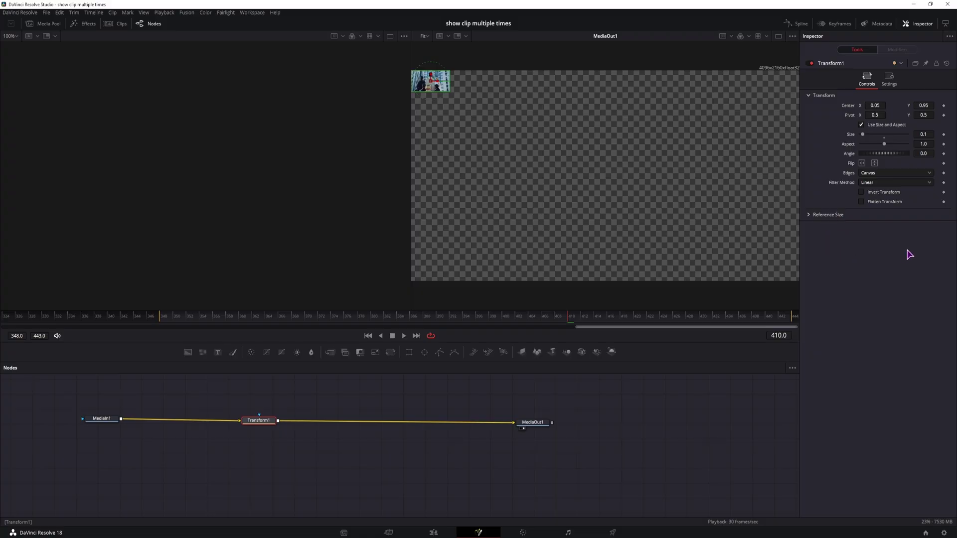
# - Add a custom Transform1 control named Clip Multiplier: a Number type, integer SliderControl
pyautogui.rightClick(258, 427)
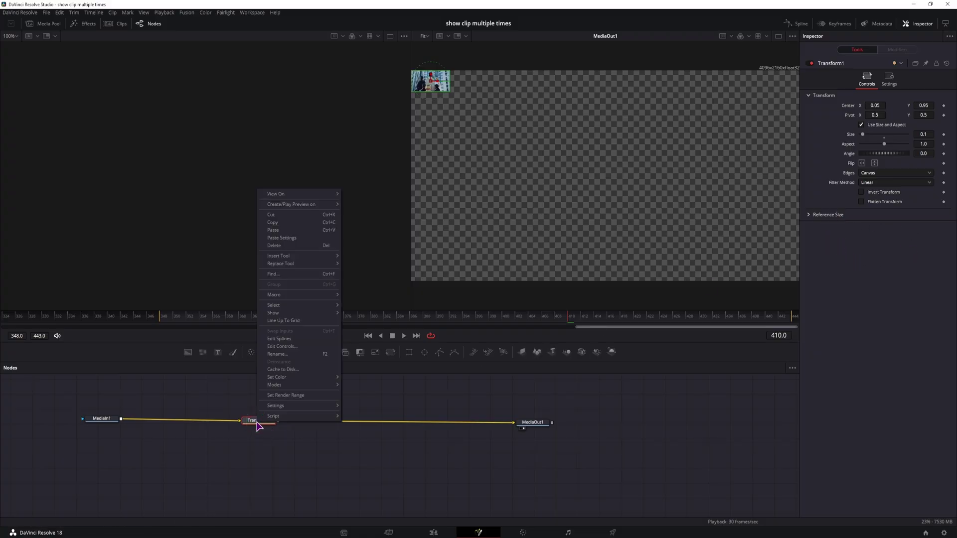
pyautogui.click(291, 346)
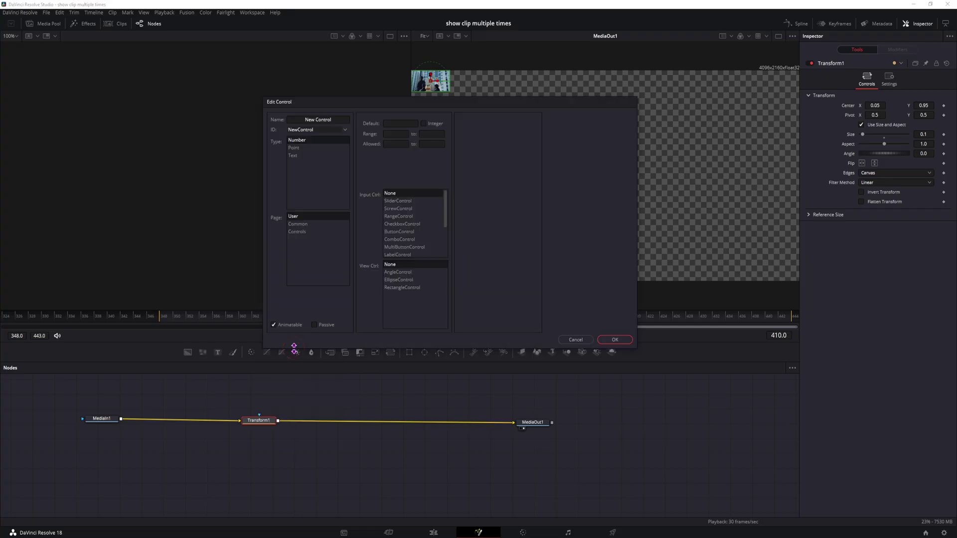
pyautogui.tripleClick(333, 120)
pyautogui.write('Clip Multiplier')
pyautogui.click(326, 129)
pyautogui.click(291, 142)
pyautogui.click(398, 201)
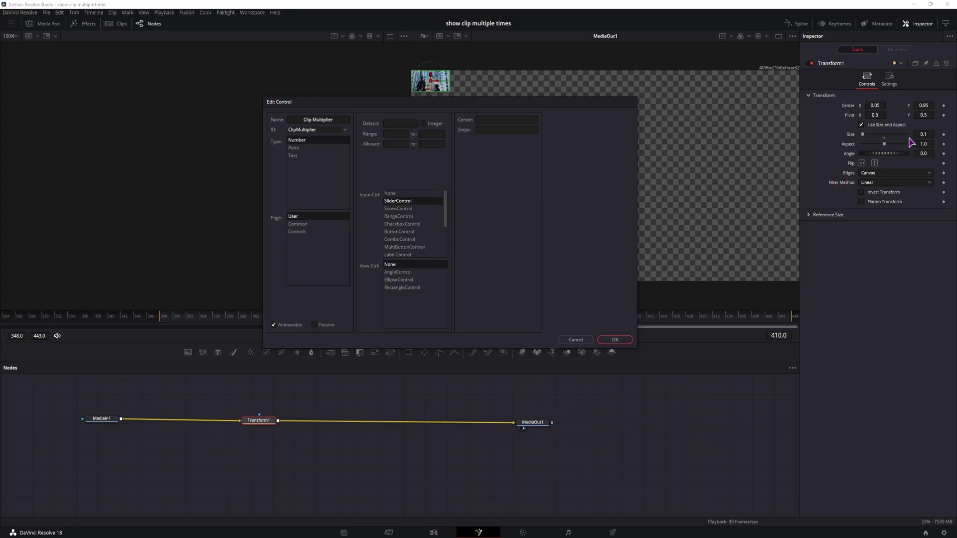
pyautogui.click(423, 124)
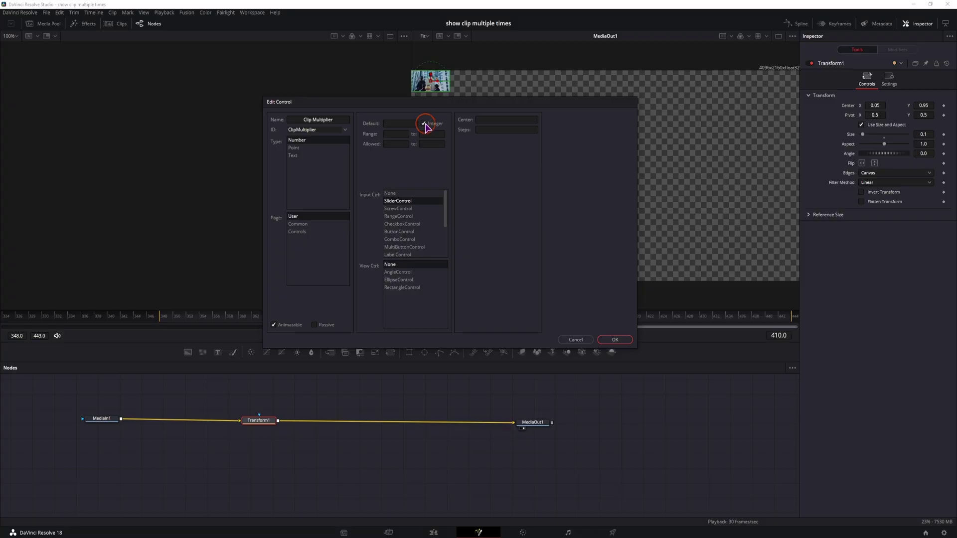
# - Give Clip Multiplier range 1–10, allowed values 1–10 and step 1, and save it
pyautogui.click(400, 135)
pyautogui.write('1')
pyautogui.click(431, 134)
pyautogui.write('10')
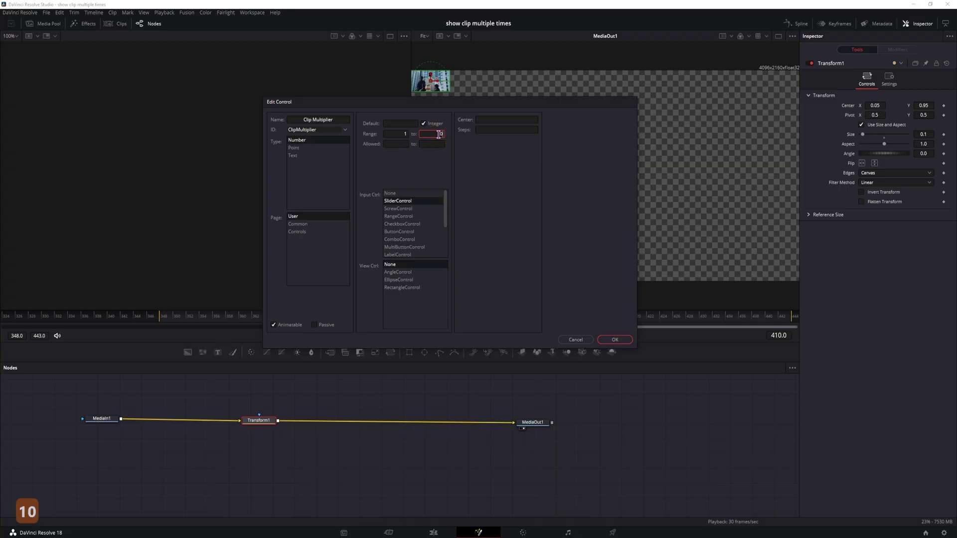
pyautogui.click(397, 144)
pyautogui.write('1')
pyautogui.click(433, 145)
pyautogui.write('10')
pyautogui.click(499, 130)
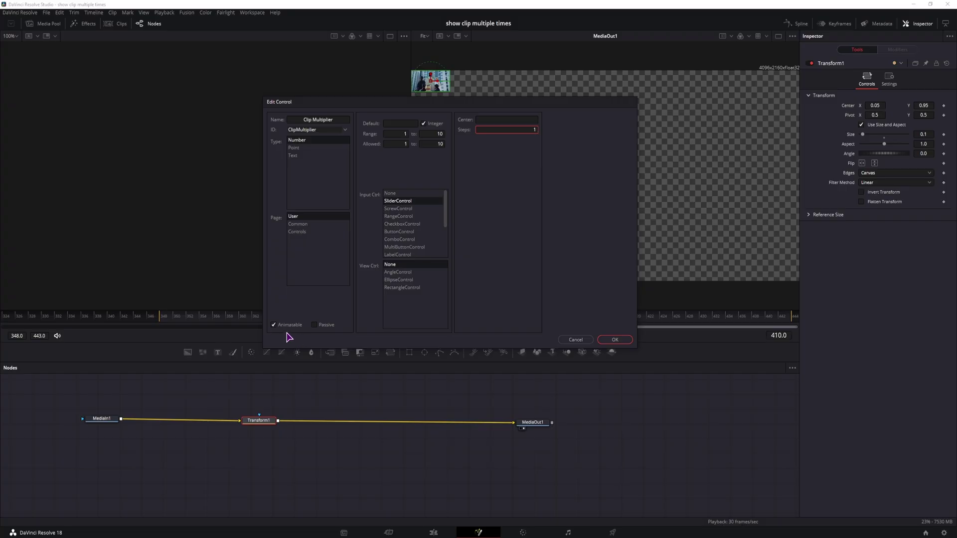
pyautogui.click(615, 339)
# - Reopen the ClipMultiplier control and place it on the Controls page
pyautogui.click(345, 129)
pyautogui.moveTo(392, 154); pyautogui.dragTo(396, 214)
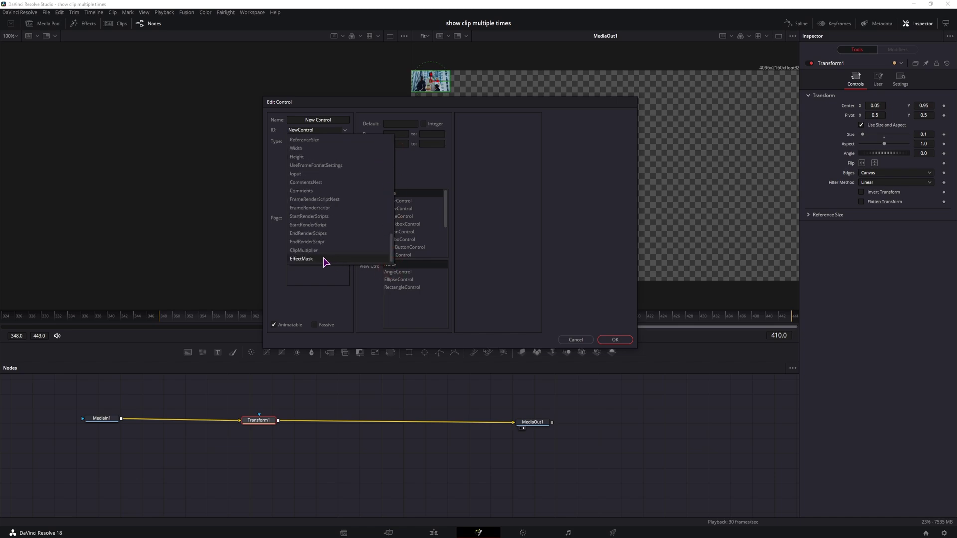
pyautogui.click(325, 255)
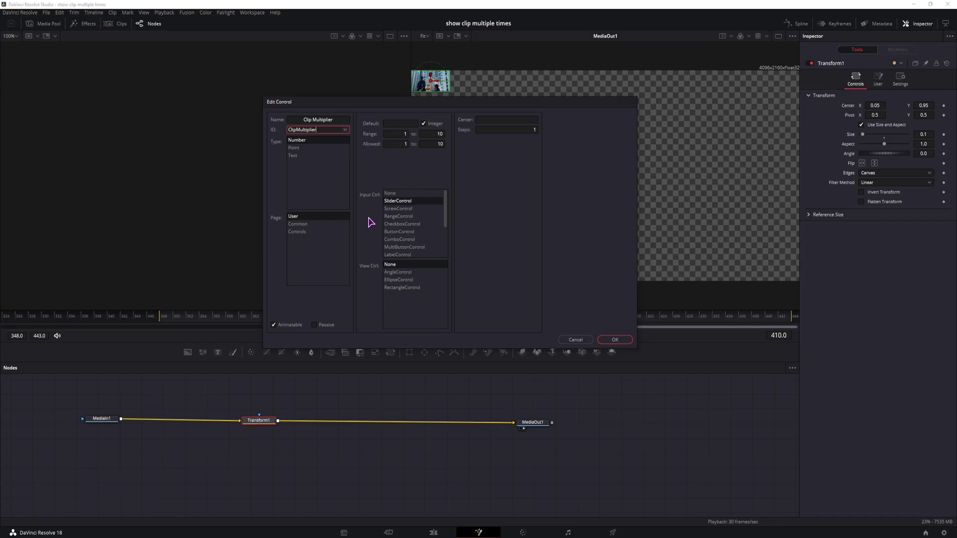
pyautogui.click(306, 232)
pyautogui.click(607, 340)
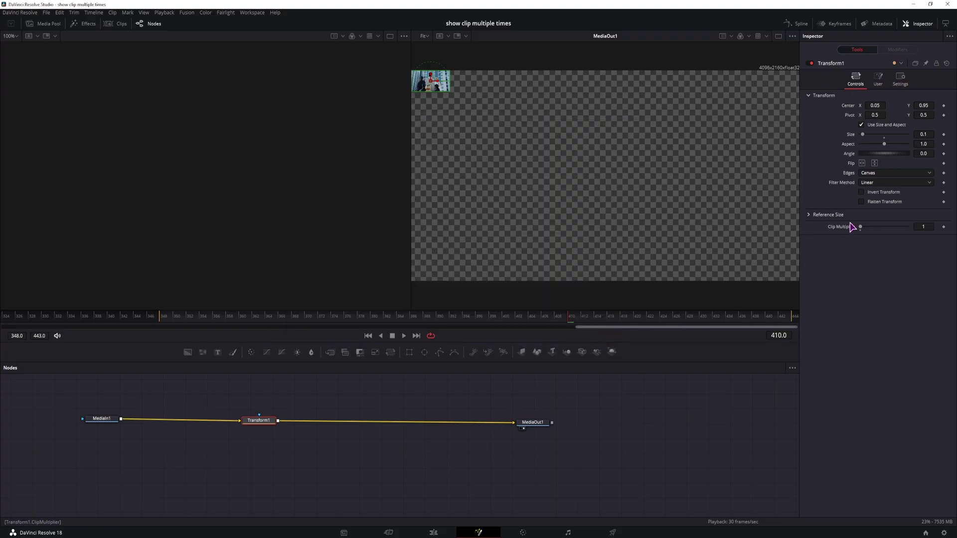
pyautogui.moveTo(876, 229); pyautogui.dragTo(848, 235)
pyautogui.click(927, 227)
pyautogui.write('.')
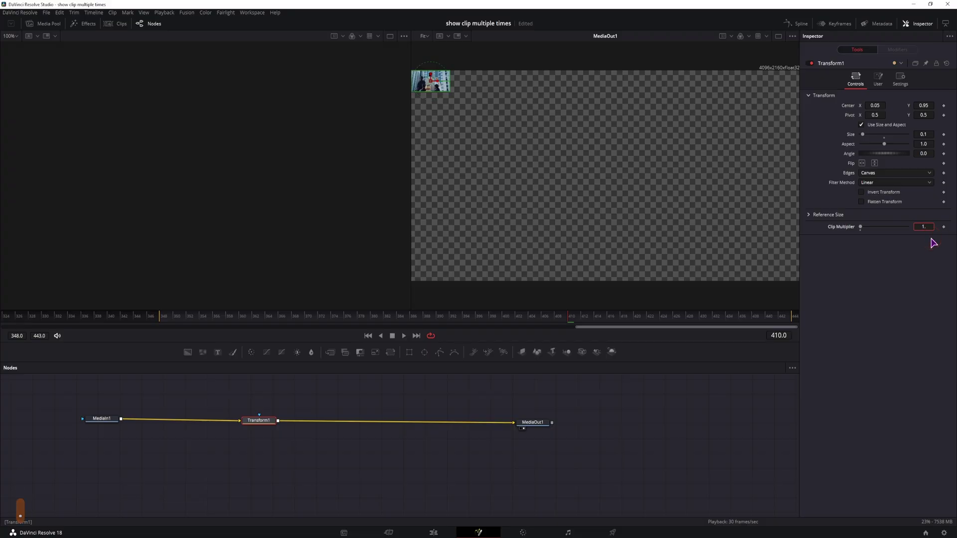
pyautogui.press('Return')
pyautogui.press('Return')
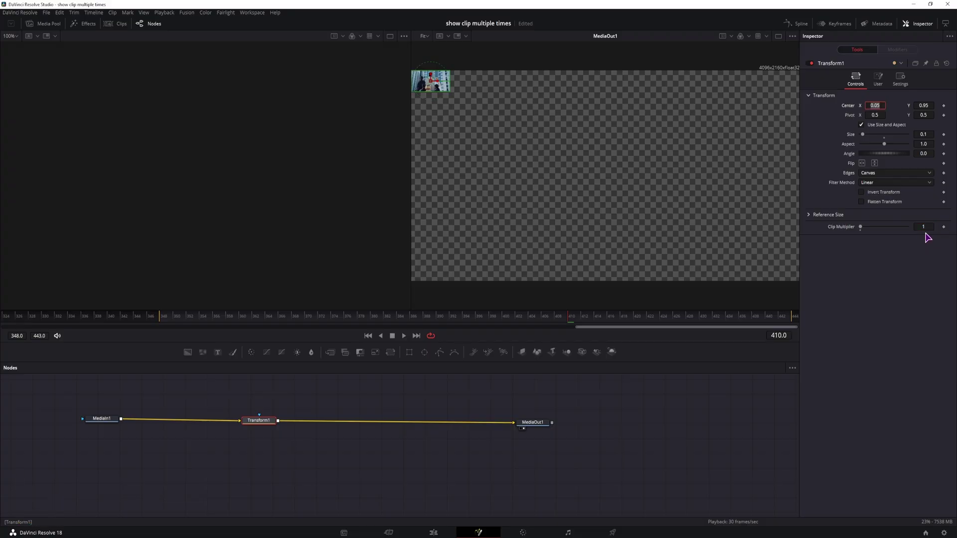
pyautogui.click(944, 227)
pyautogui.click(943, 227)
# - Turn Transform1's Size into the expression 1/ClipMultiplier
pyautogui.click(926, 134)
pyautogui.write('=')
pyautogui.press('Return')
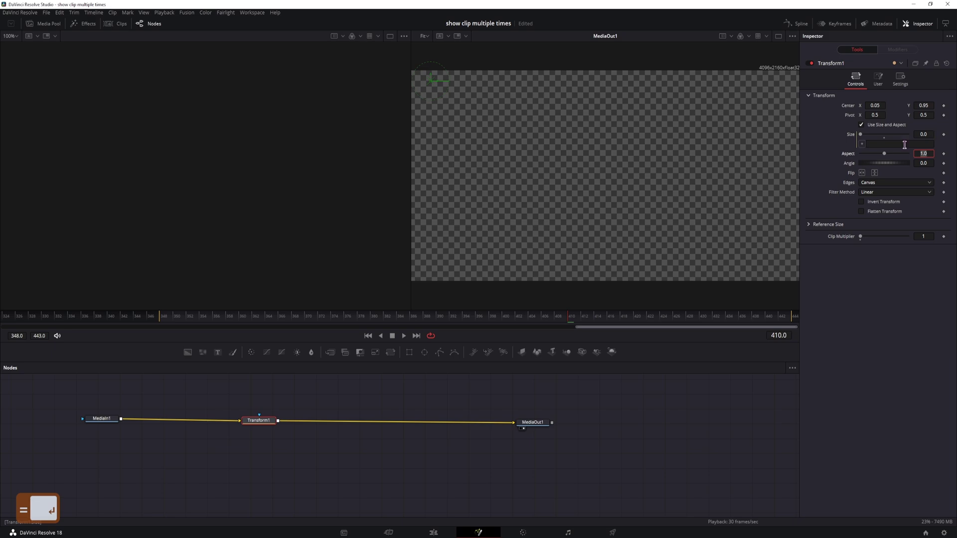
pyautogui.click(903, 145)
pyautogui.write('1/')
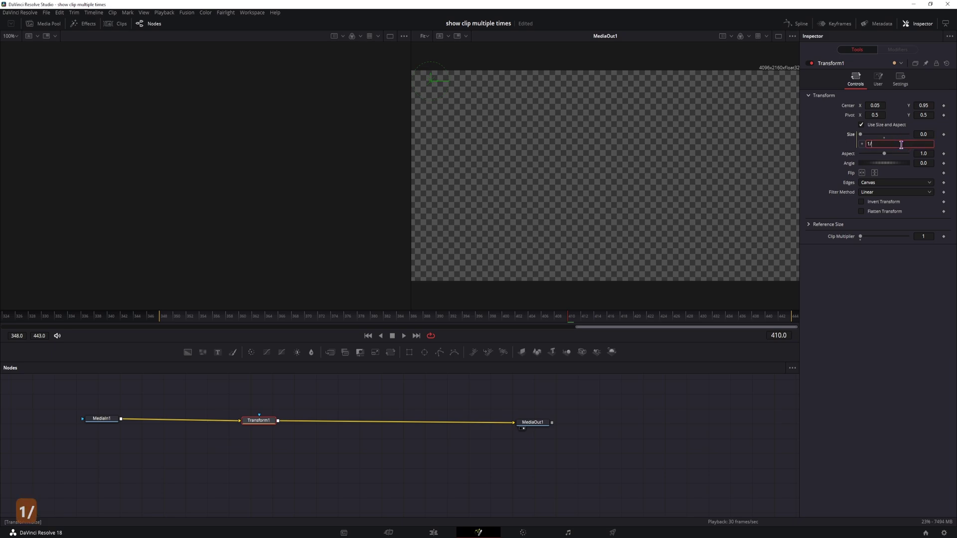
pyautogui.moveTo(862, 144); pyautogui.dragTo(847, 240)
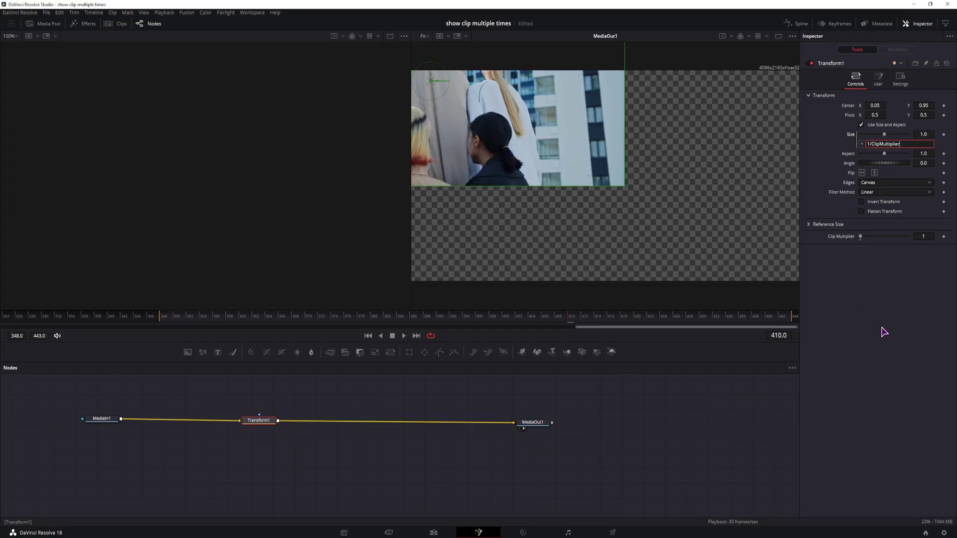
pyautogui.click(885, 105)
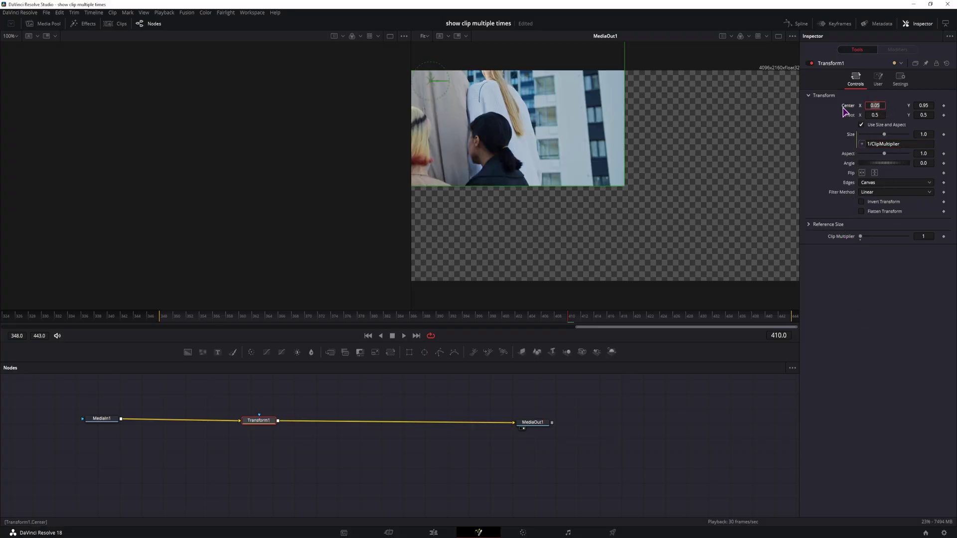
# - Make Center read Point(0.5/ClipMultiplier, 1-0.5/ClipMultiplier) and test with Clip Multiplier at 2
pyautogui.rightClick(844, 110)
pyautogui.click(873, 199)
pyautogui.click(886, 116)
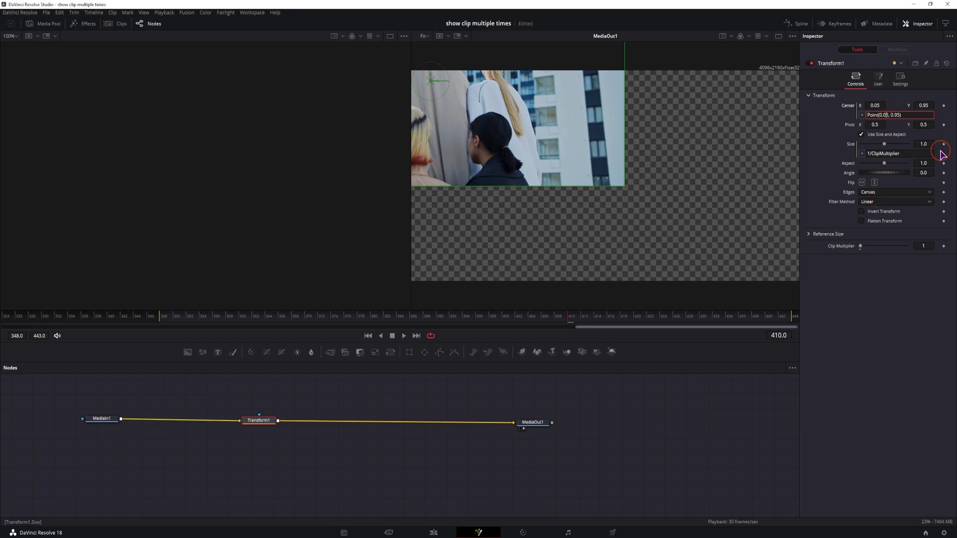
pyautogui.press('BackSpace')
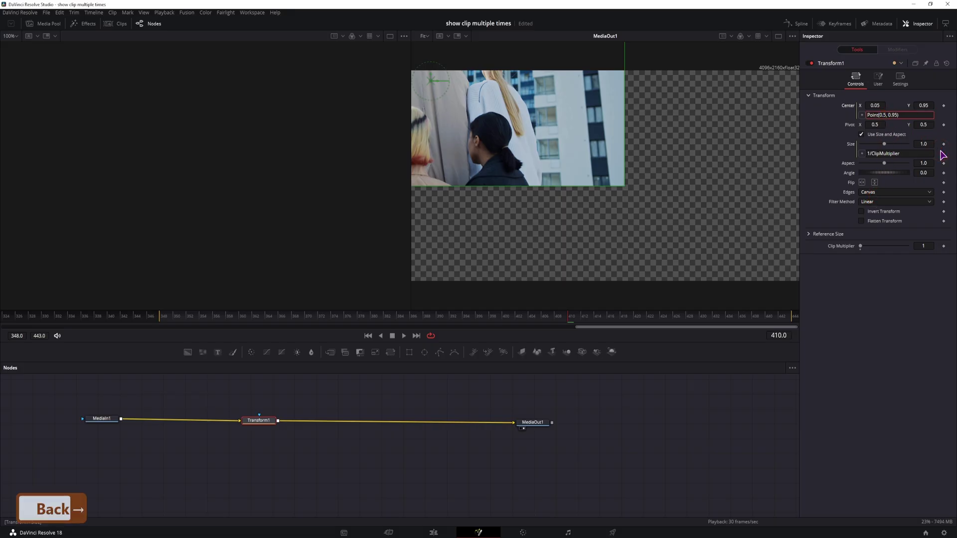
pyautogui.write('/')
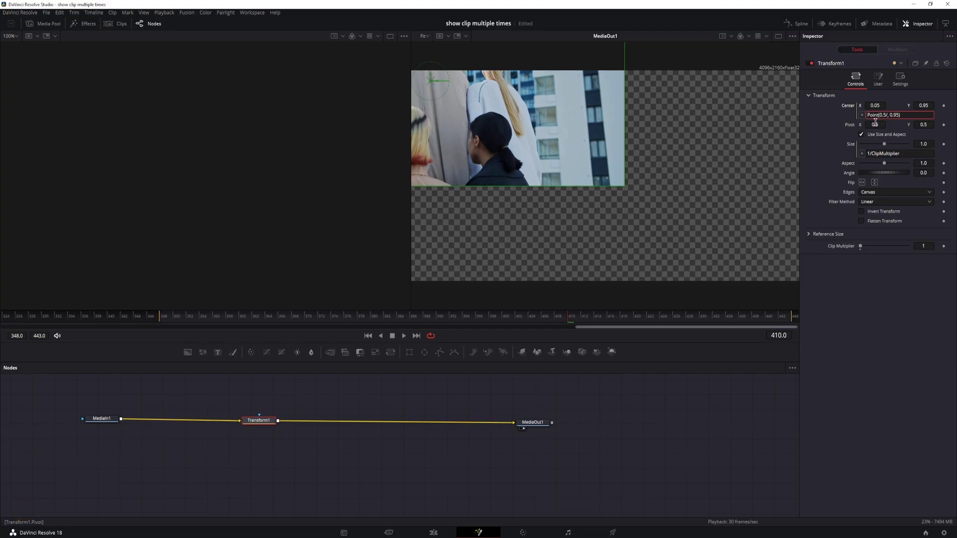
pyautogui.moveTo(861, 116); pyautogui.dragTo(846, 250)
pyautogui.click(926, 115)
pyautogui.write('1-')
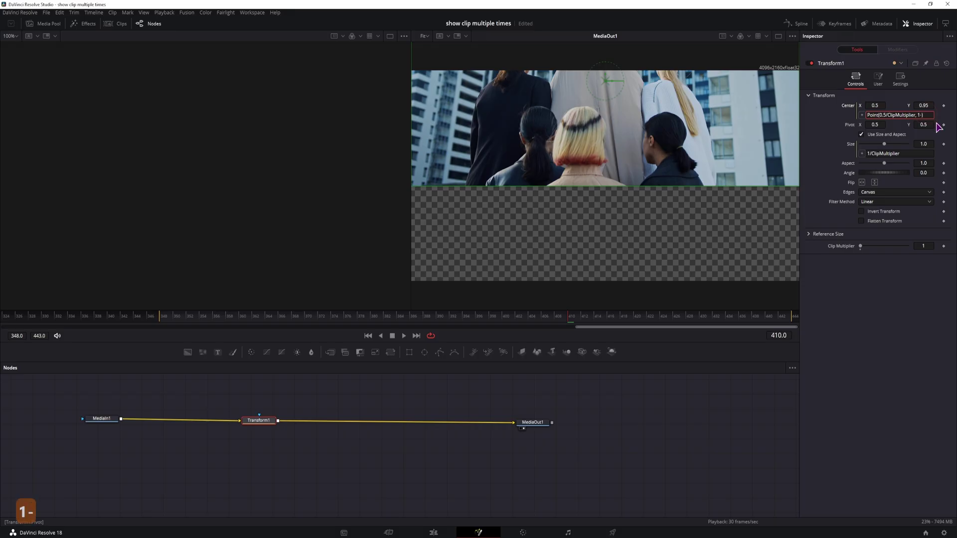
pyautogui.write('0.5/')
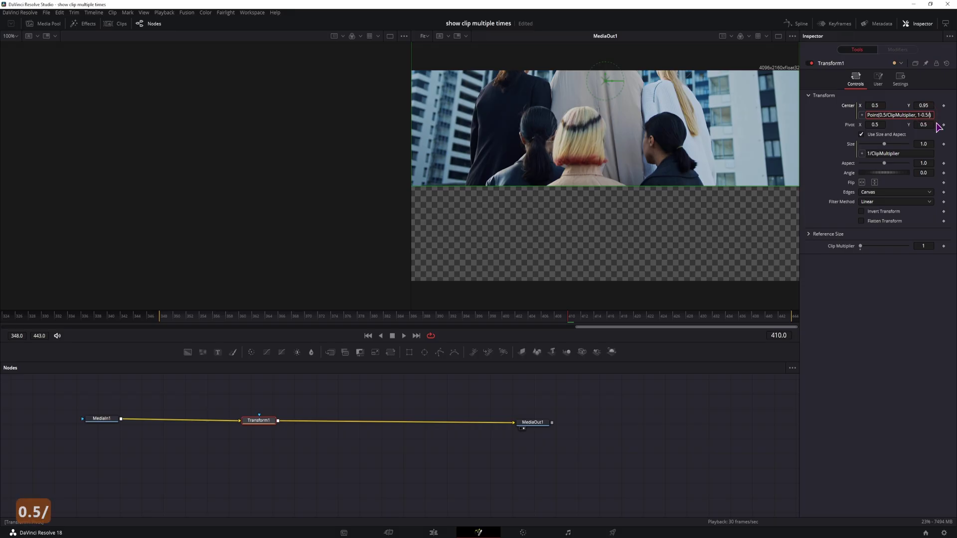
pyautogui.moveTo(862, 114); pyautogui.dragTo(874, 249)
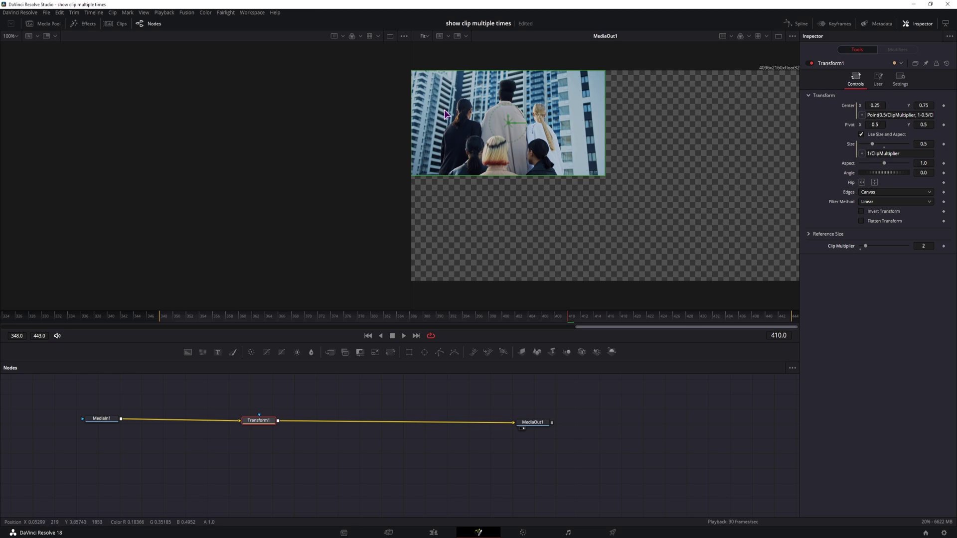
pyautogui.moveTo(868, 247)
pyautogui.mouseDown()
pyautogui.moveTo(906, 248)
pyautogui.moveTo(864, 249)
pyautogui.mouseUp()
# - Add a Duplicate node after Transform1 using the tool search
pyautogui.click(298, 463)
pyautogui.hotkey('ctrl', 'space')
pyautogui.write('dupl')
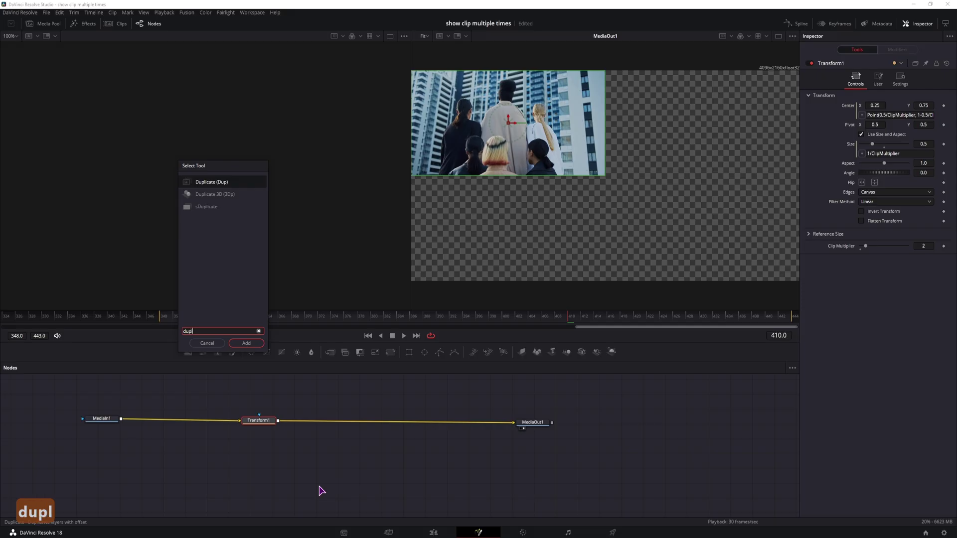
pyautogui.press('Return')
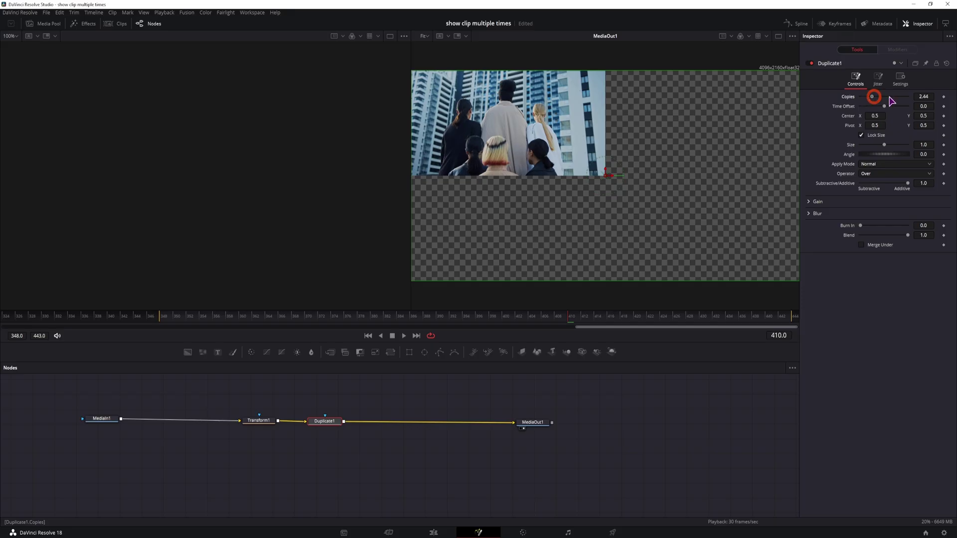
pyautogui.moveTo(871, 98)
pyautogui.mouseDown()
pyautogui.moveTo(861, 99)
pyautogui.moveTo(872, 99)
pyautogui.mouseUp()
# - Pin Transform1 in the Inspector and link Duplicate1's Copies expression to Clip Multiplier
pyautogui.click(255, 422)
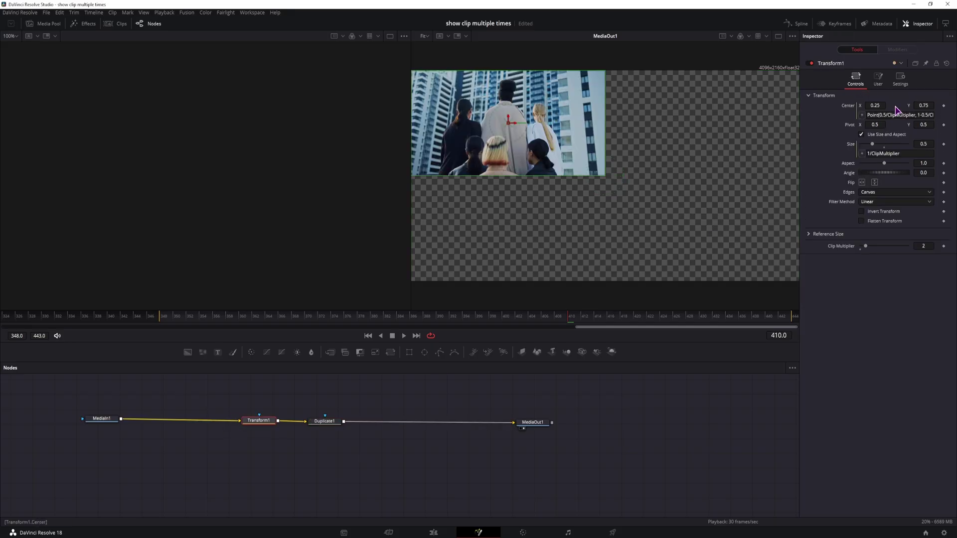
pyautogui.click(926, 63)
pyautogui.click(326, 421)
pyautogui.click(926, 96)
pyautogui.write('=')
pyautogui.press('Return')
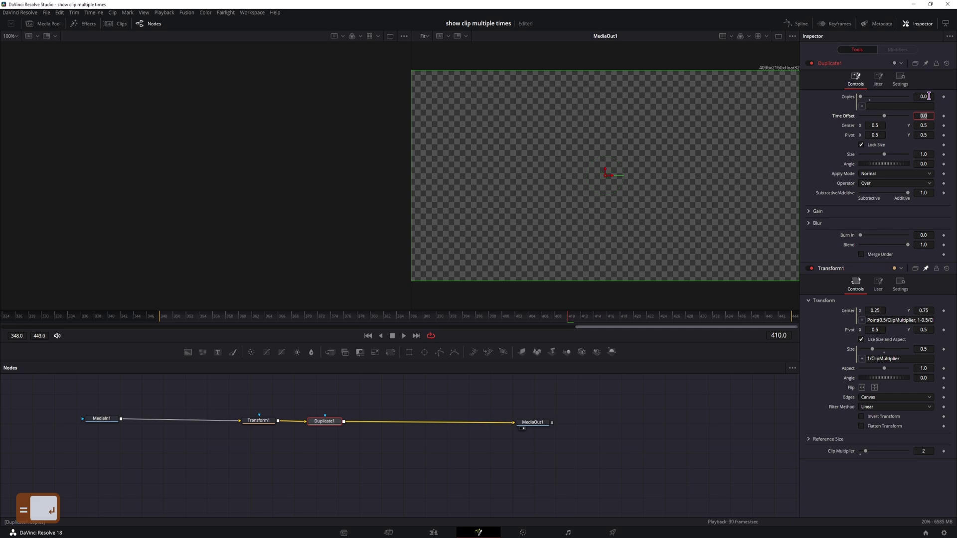
pyautogui.moveTo(862, 106); pyautogui.dragTo(846, 455)
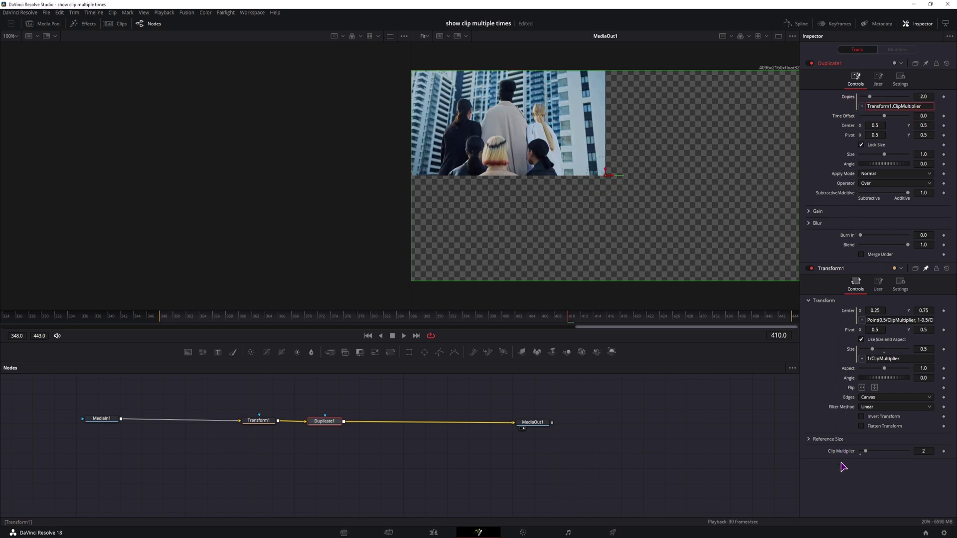
# - Test Clip Multiplier at 3 and 4, revert to 2, and slide Duplicate1 Center X to 1.0
pyautogui.click(892, 455)
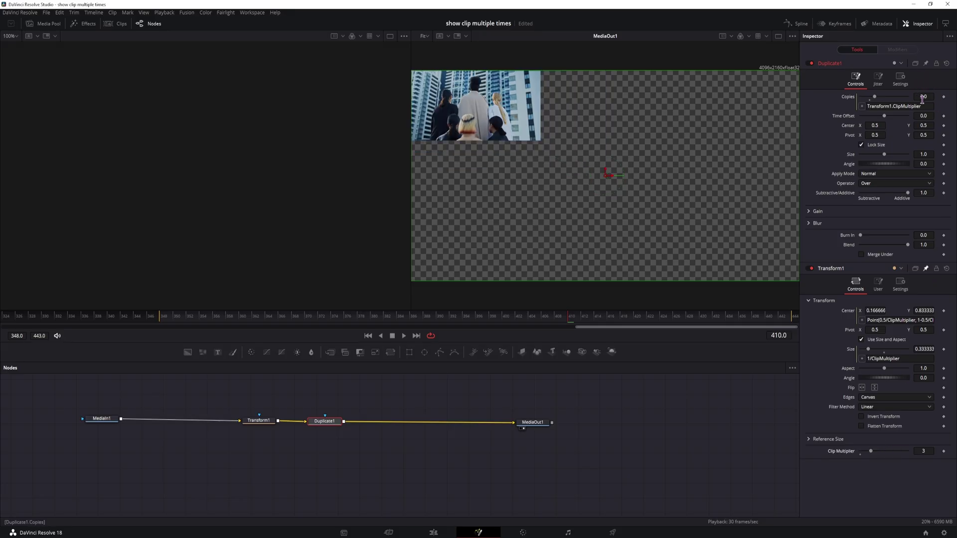
pyautogui.click(889, 453)
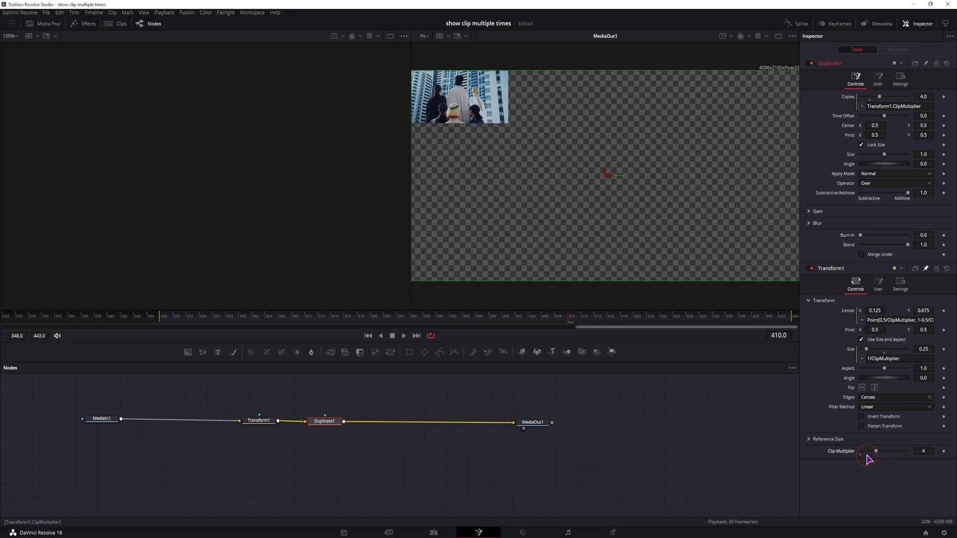
pyautogui.hotkey('ctrl', 'z')
pyautogui.hotkey('ctrl', 'z')
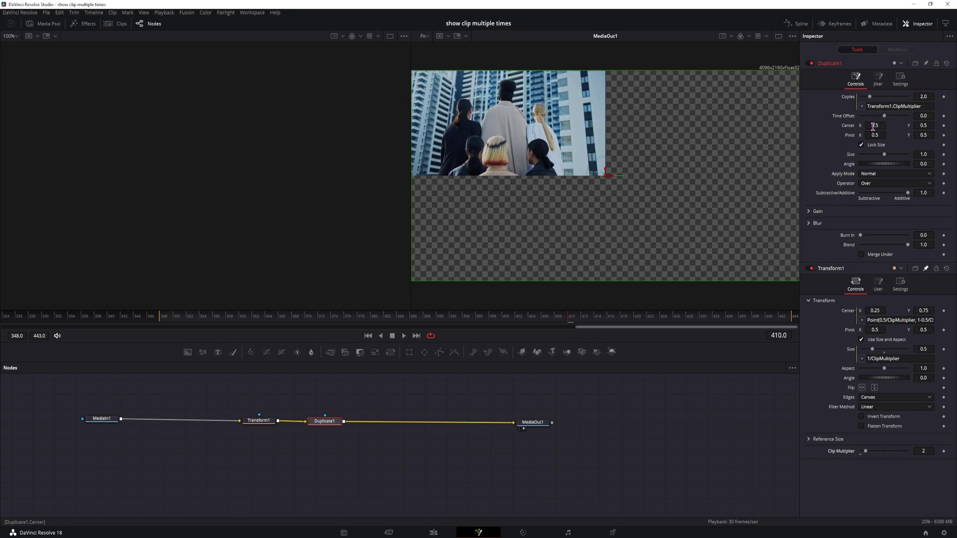
pyautogui.moveTo(873, 126); pyautogui.dragTo(930, 127)
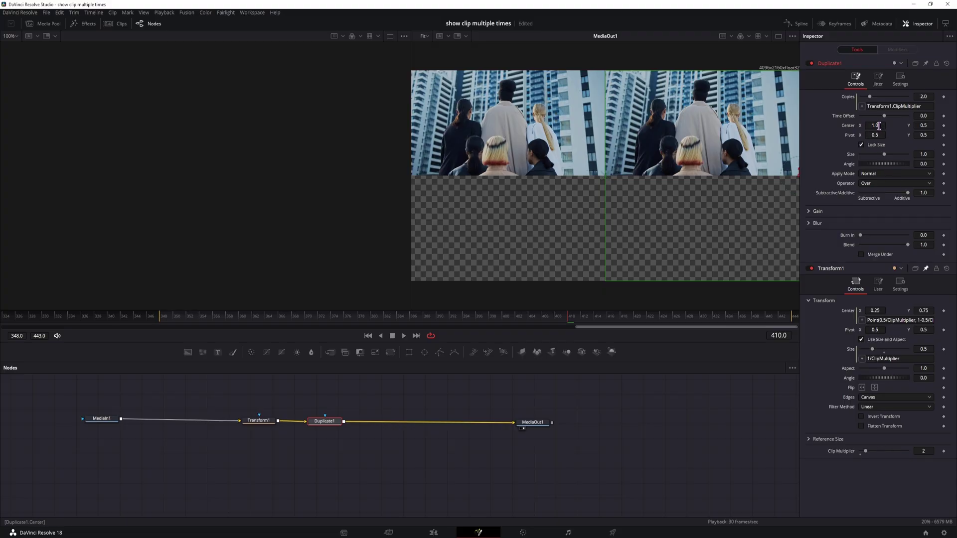
# - Step Clip Multiplier through 3, 4 (Center X 0.75), 5 and 10, ending Duplicate1 Center X at 0.6
pyautogui.click(876, 451)
pyautogui.moveTo(877, 126)
pyautogui.mouseDown()
pyautogui.moveTo(852, 126)
pyautogui.moveTo(873, 126)
pyautogui.mouseUp()
pyautogui.scroll(7, 671, 113)
pyautogui.scroll(3, 633, 149)
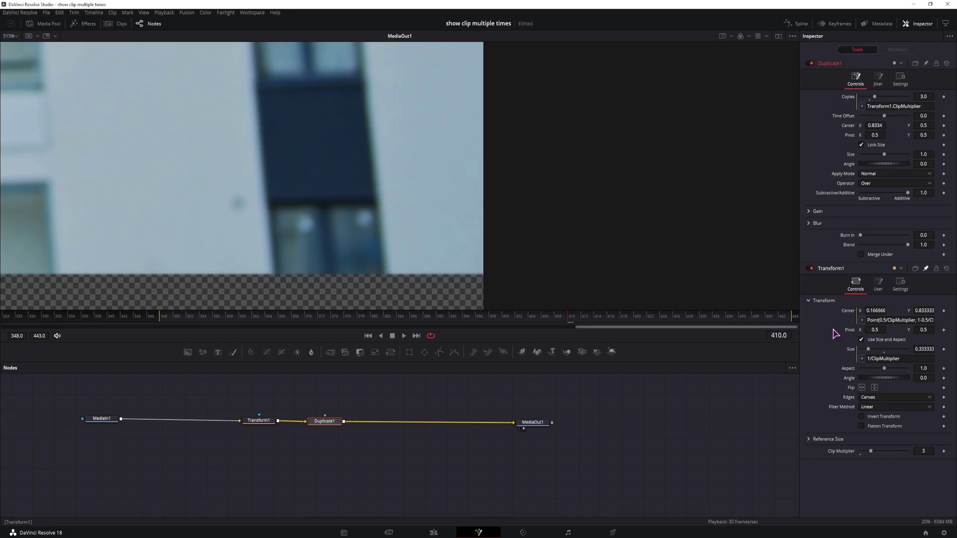
pyautogui.click(877, 452)
pyautogui.moveTo(882, 125); pyautogui.dragTo(861, 126)
pyautogui.click(880, 451)
pyautogui.click(907, 451)
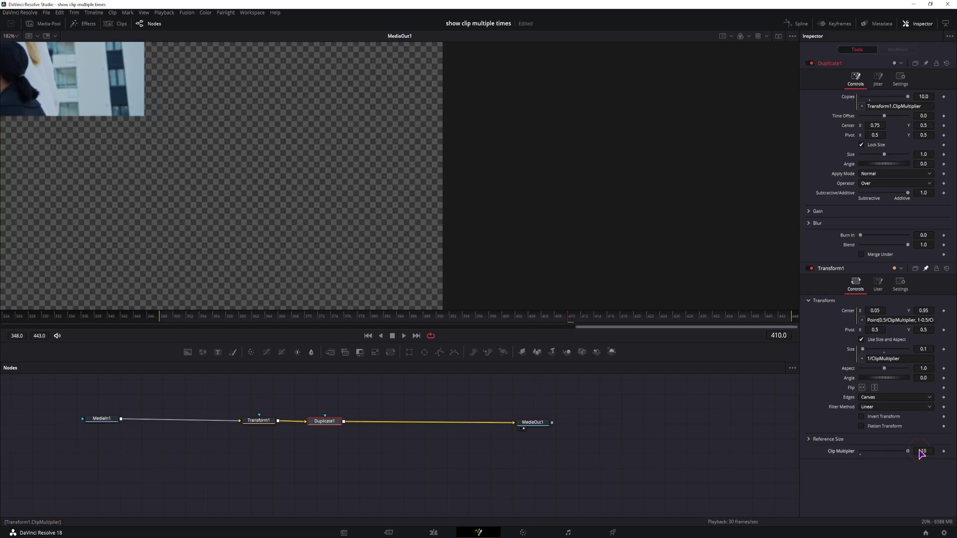
pyautogui.moveTo(881, 125); pyautogui.dragTo(878, 125)
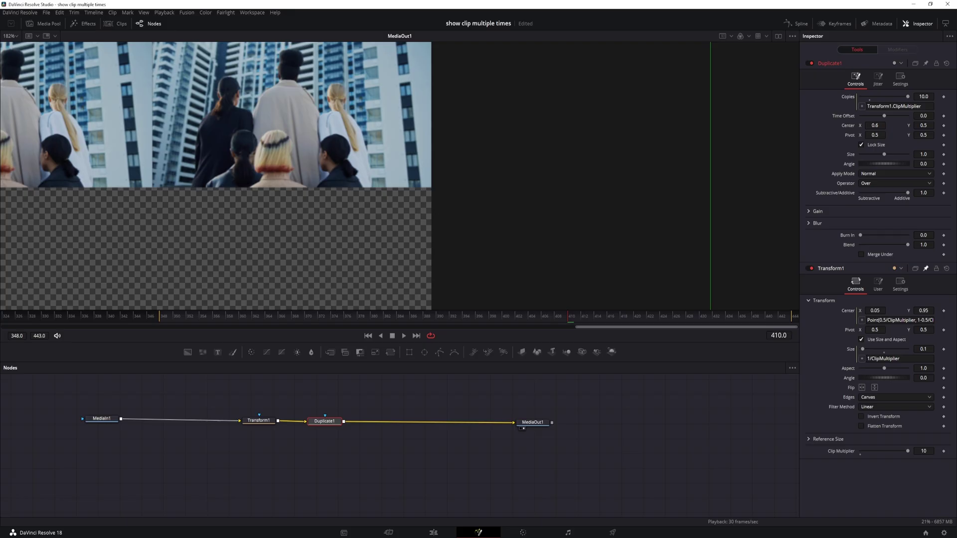
# - In Notepad++'s switch values.txt, review the switch(value) cases and its else-return-1 fallback
pyautogui.hotkey('alt', 'Tab')
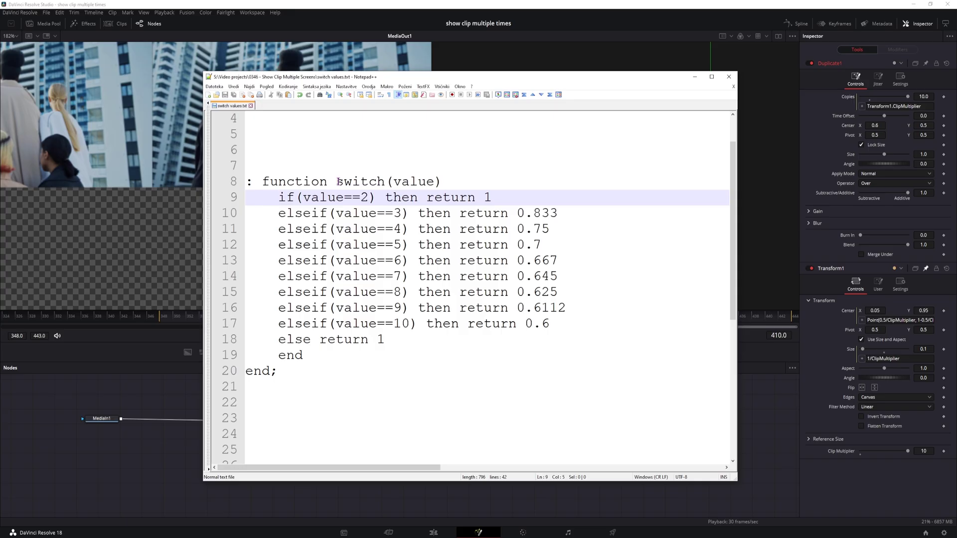
pyautogui.doubleClick(431, 181)
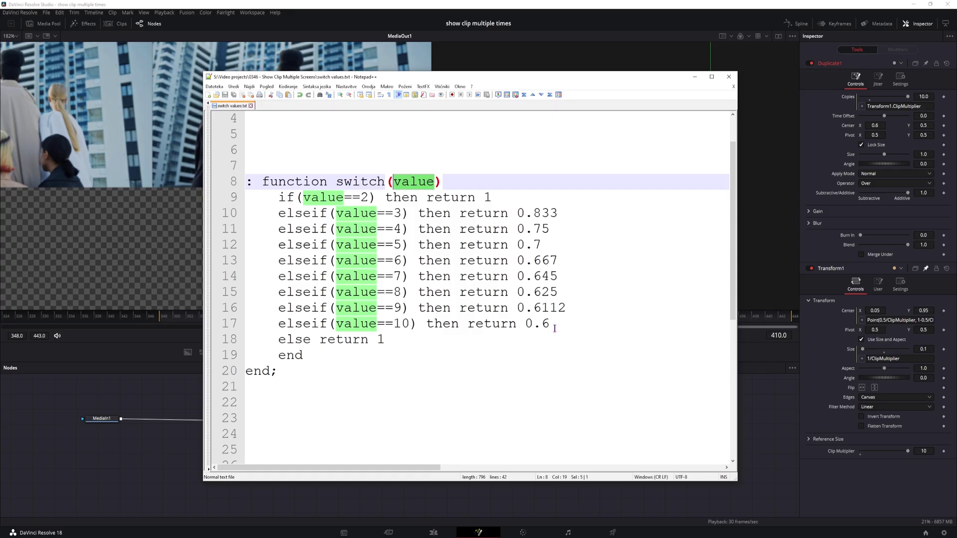
pyautogui.click(368, 197)
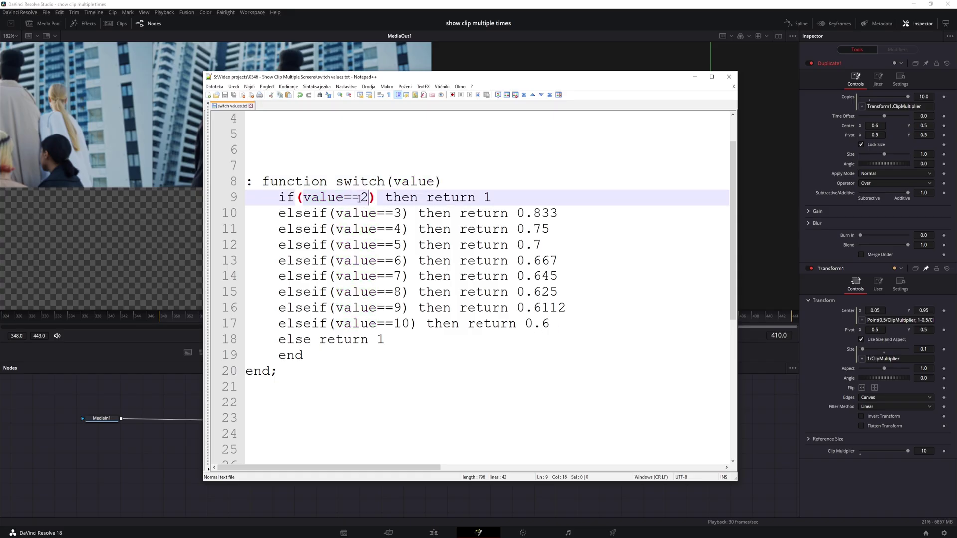
pyautogui.moveTo(278, 339); pyautogui.dragTo(399, 341)
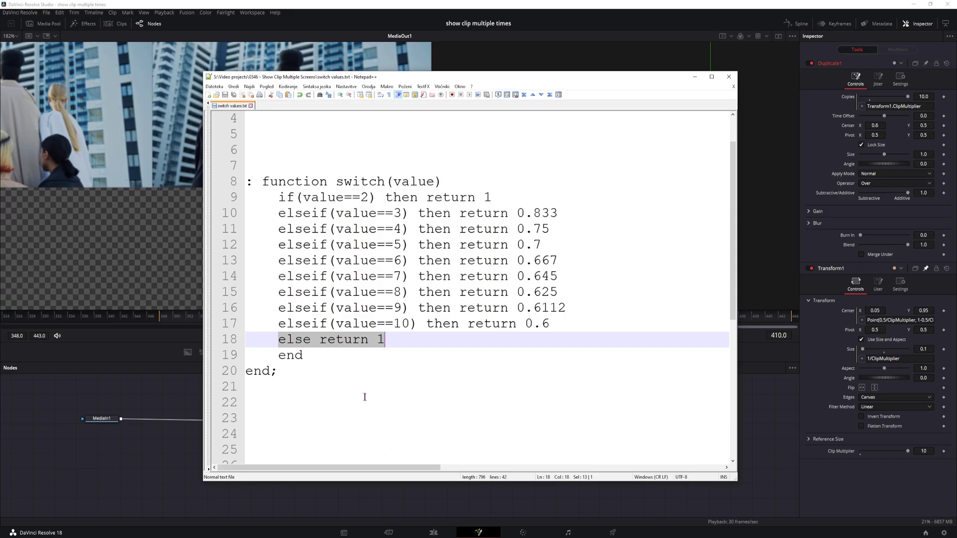
pyautogui.click(401, 342)
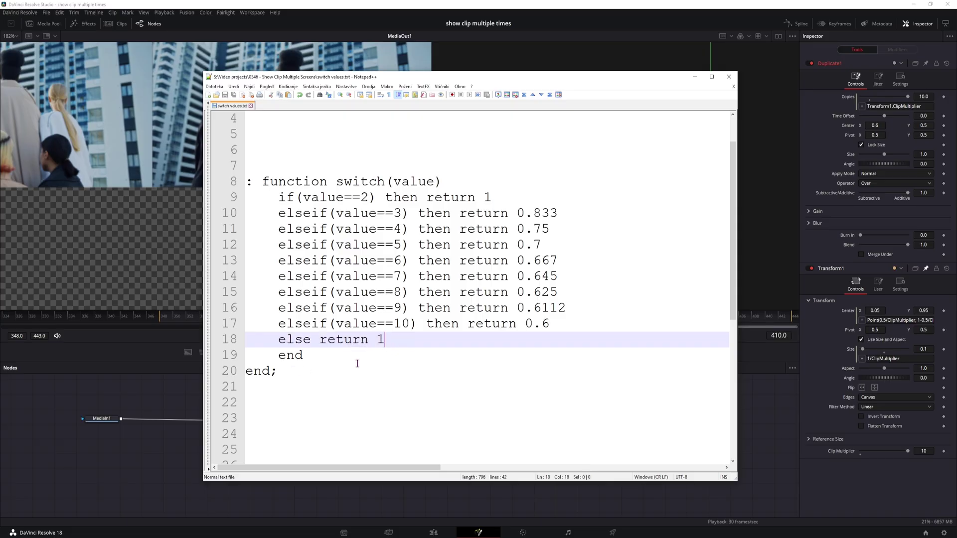
# - Review the iif values on lines 39–42 (0.8334 for 3, 0.75 for 4, fallback 1) and copy all four lines
pyautogui.scroll(-9, 380, 352)
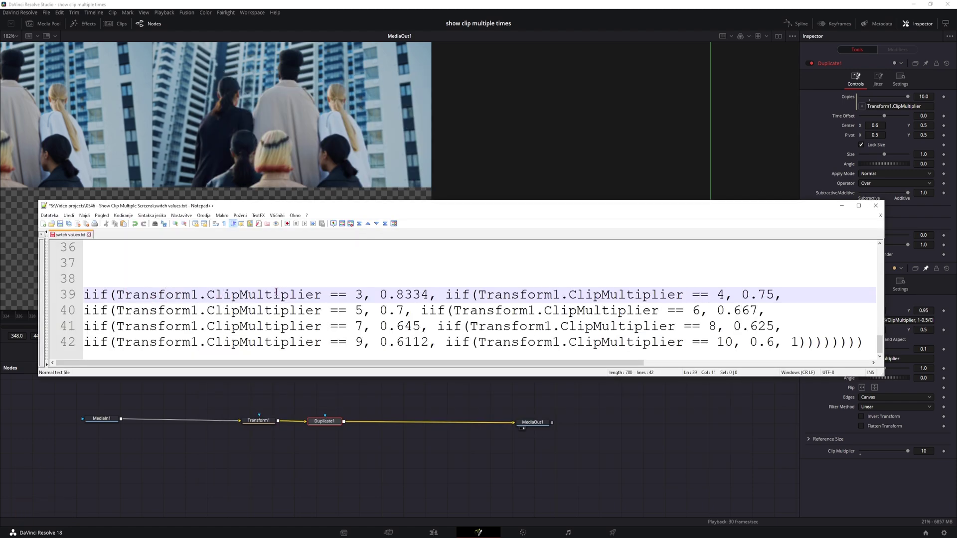
pyautogui.click(228, 295)
pyautogui.click(363, 294)
pyautogui.moveTo(386, 294); pyautogui.dragTo(429, 295)
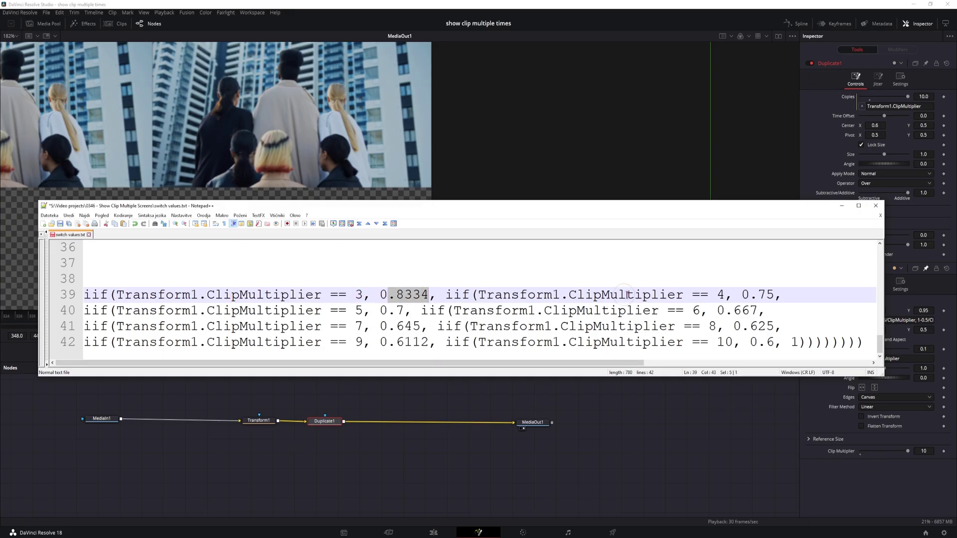
pyautogui.moveTo(751, 295); pyautogui.dragTo(774, 295)
pyautogui.click(359, 310)
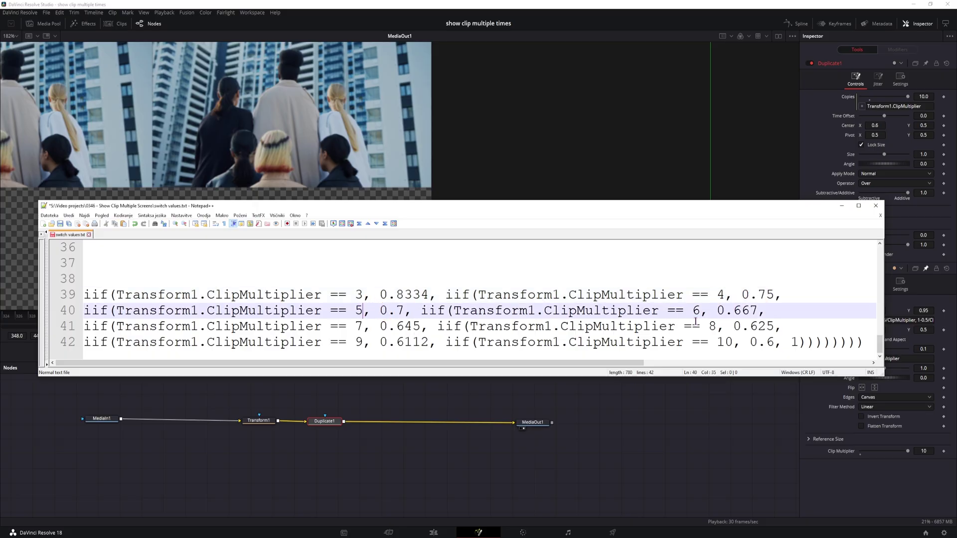
pyautogui.moveTo(735, 343); pyautogui.dragTo(719, 343)
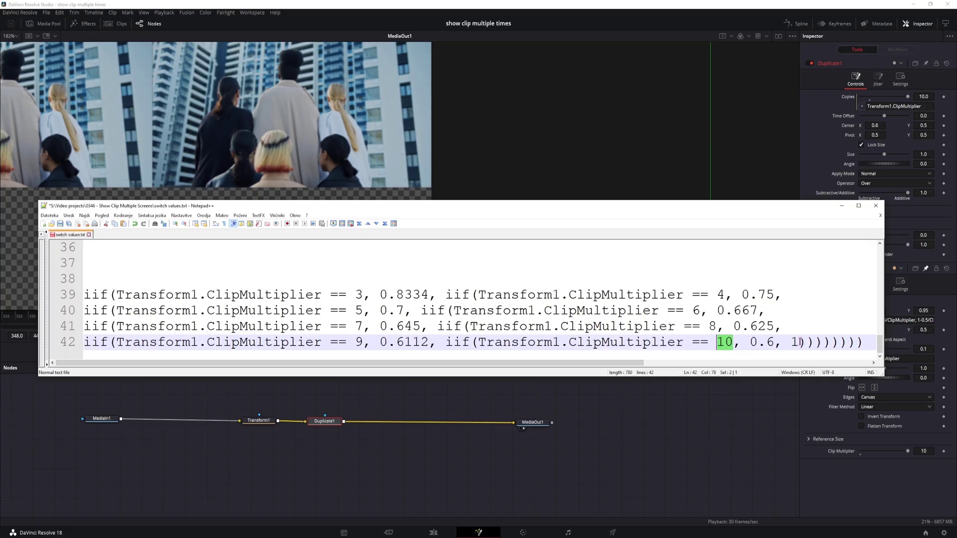
pyautogui.moveTo(800, 342); pyautogui.dragTo(790, 344)
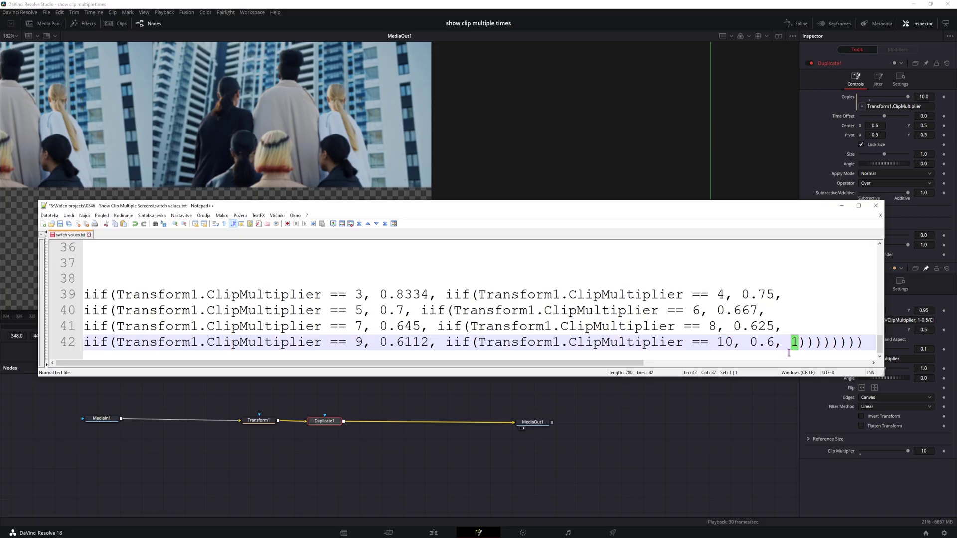
pyautogui.moveTo(866, 343); pyautogui.dragTo(76, 300)
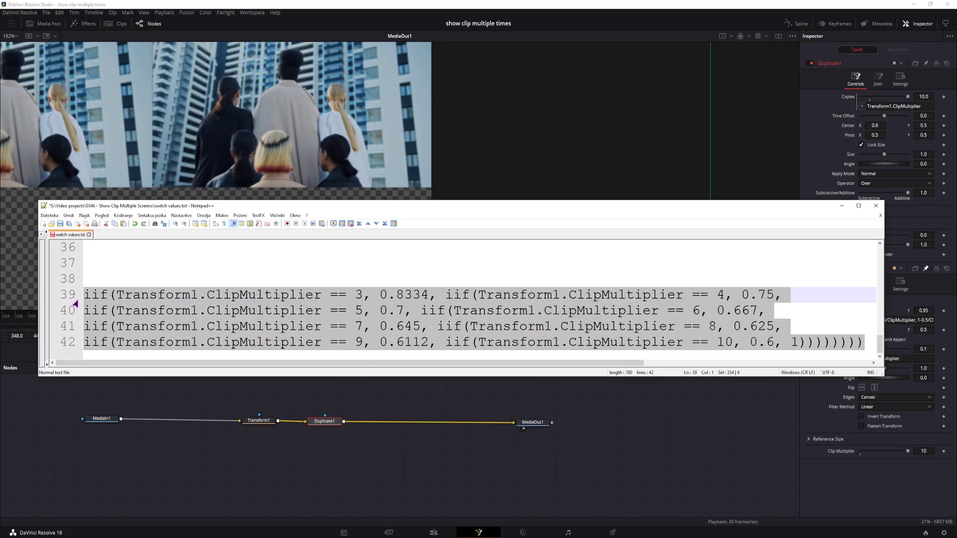
pyautogui.hotkey('ctrl', 'c')
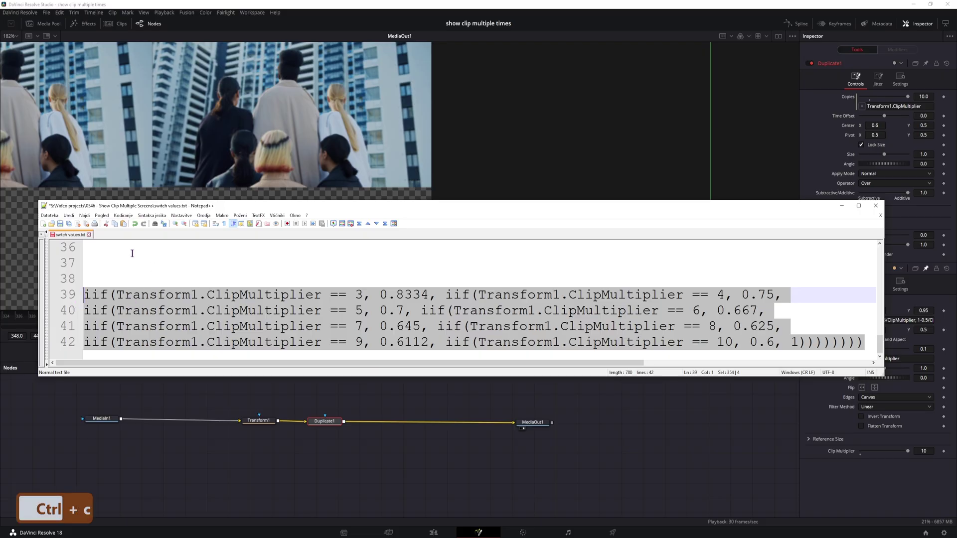
# - Replace Duplicate1's fixed 0.6 Center X with the pasted iif(Transform1.ClipMultiplier …) expression
pyautogui.click(326, 427)
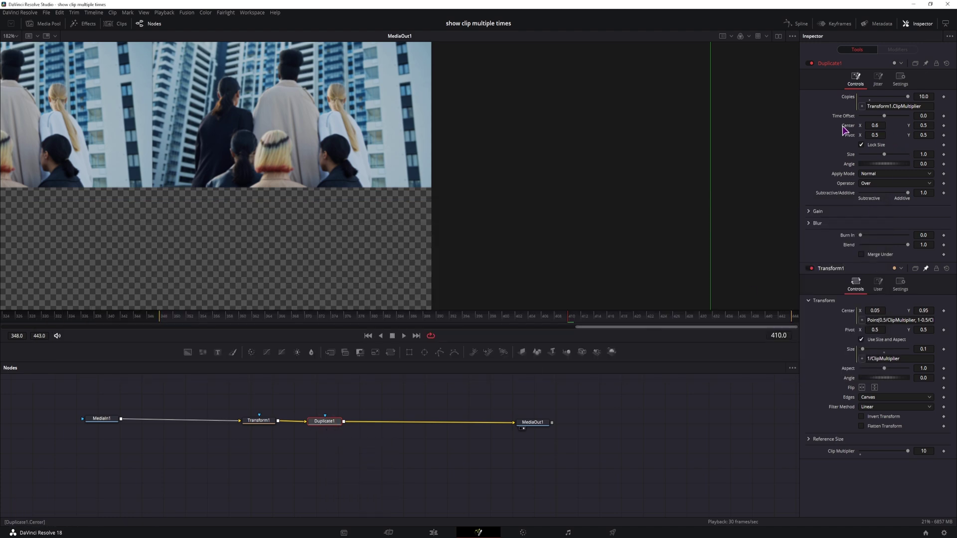
pyautogui.click(874, 219)
pyautogui.click(913, 155)
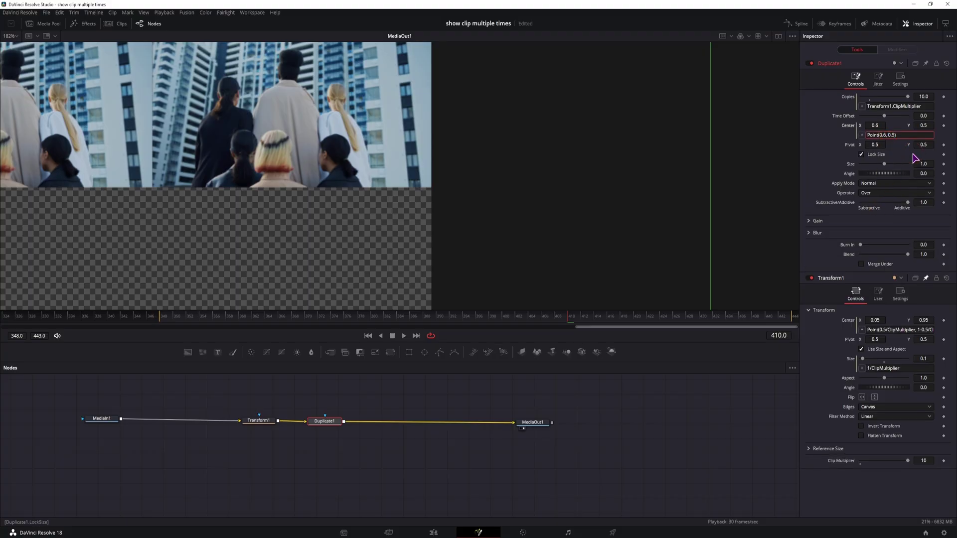
pyautogui.press('BackSpace')
pyautogui.press('BackSpace')
pyautogui.press('BackSpace')
pyautogui.press('ctrl')
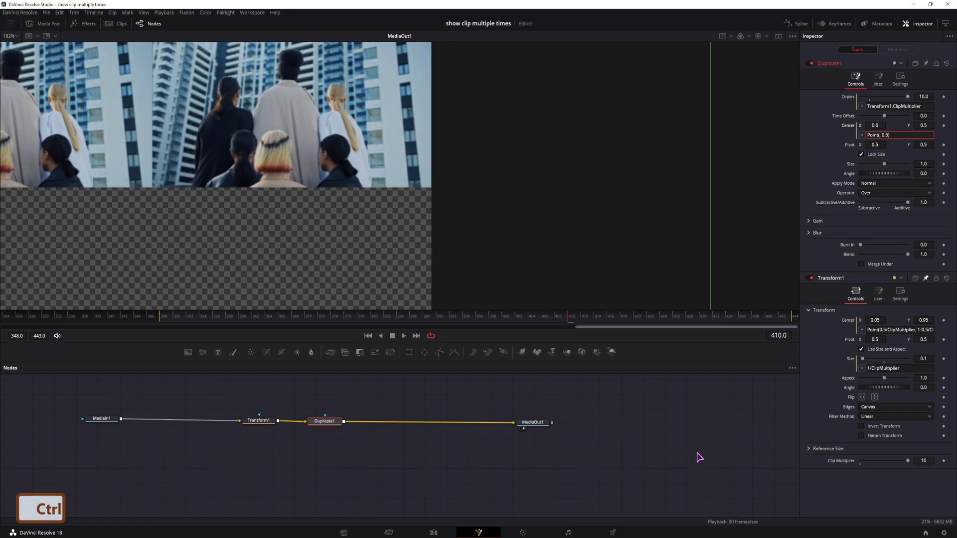
pyautogui.hotkey('ctrl', 'v')
pyautogui.click(684, 431)
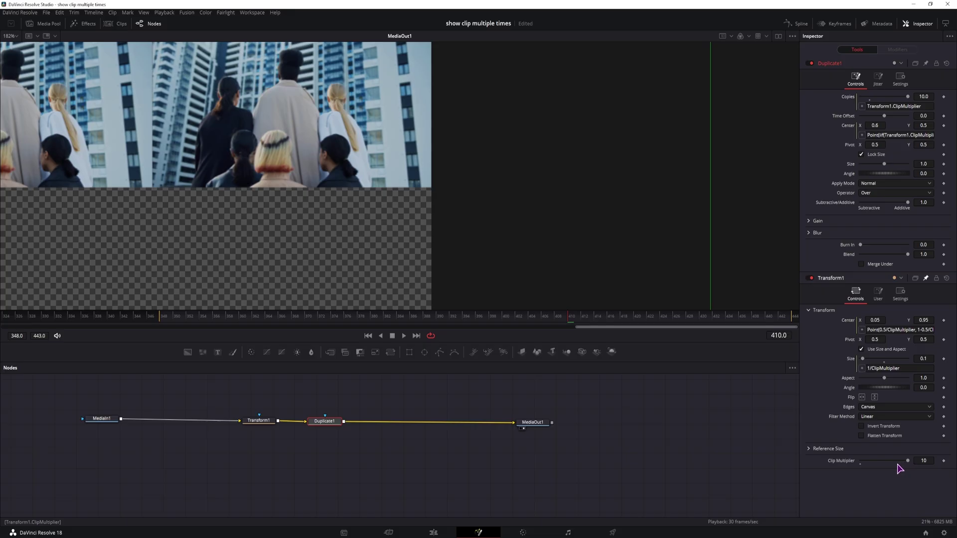
# - Fit the frame and test Clip Multiplier at 2, 1 and up to 9 copies
pyautogui.moveTo(900, 461); pyautogui.dragTo(866, 461)
pyautogui.hotkey('ctrl', 'f')
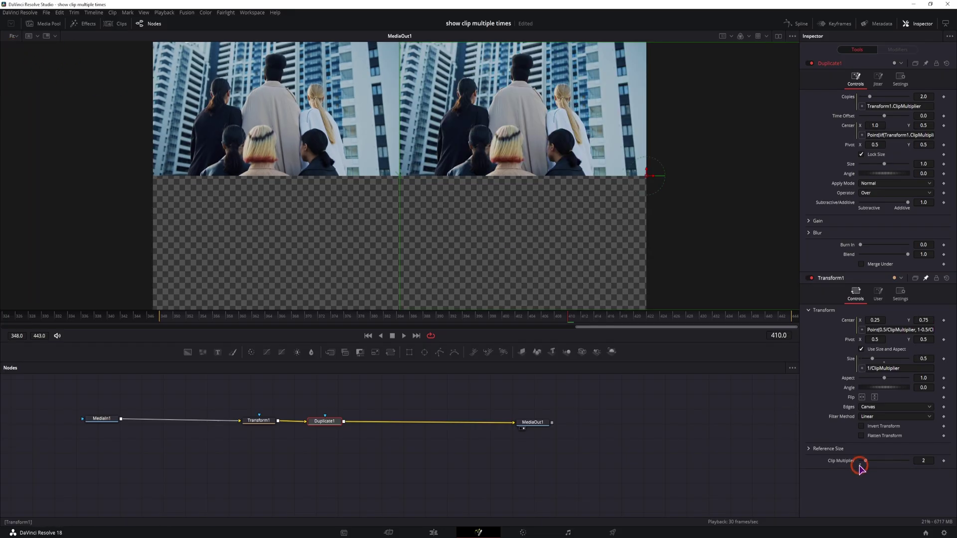
pyautogui.click(860, 463)
pyautogui.moveTo(895, 465)
pyautogui.mouseDown()
pyautogui.moveTo(882, 462)
pyautogui.moveTo(920, 461)
pyautogui.moveTo(906, 463)
pyautogui.mouseUp()
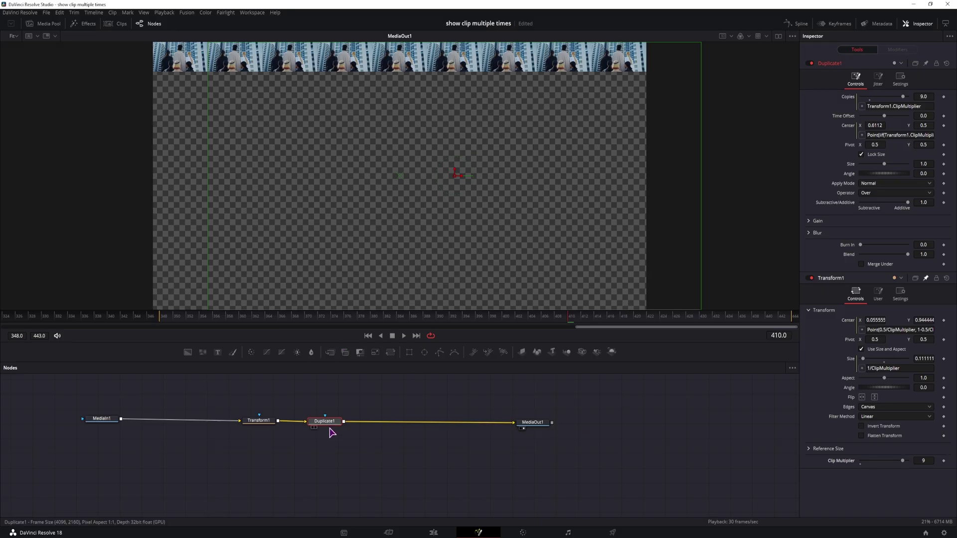
# - Add a Duplicate2 node whose Copies expression links to Transform1's Clip Multiplier
pyautogui.hotkey('ctrl', 'space')
pyautogui.write('dupl')
pyautogui.press('Return')
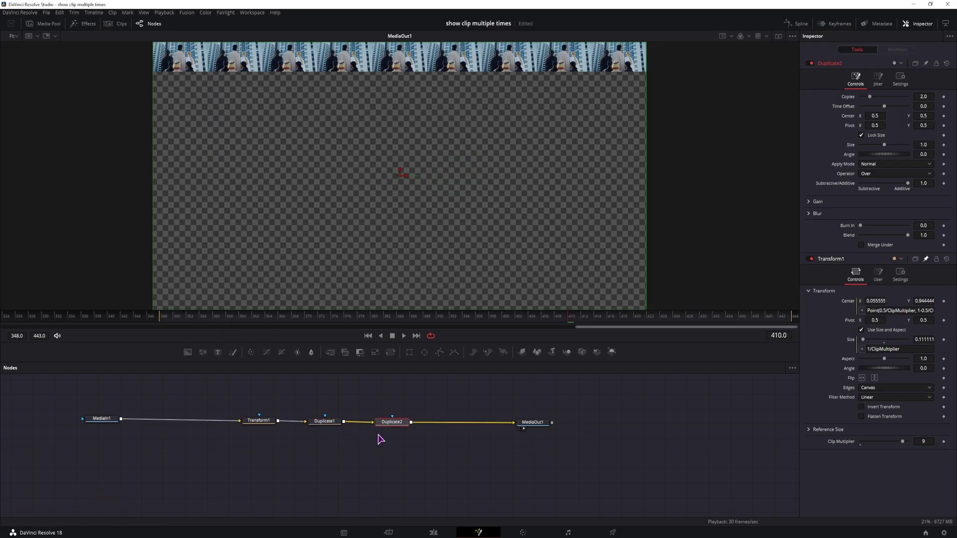
pyautogui.click(923, 97)
pyautogui.write('=')
pyautogui.press('Return')
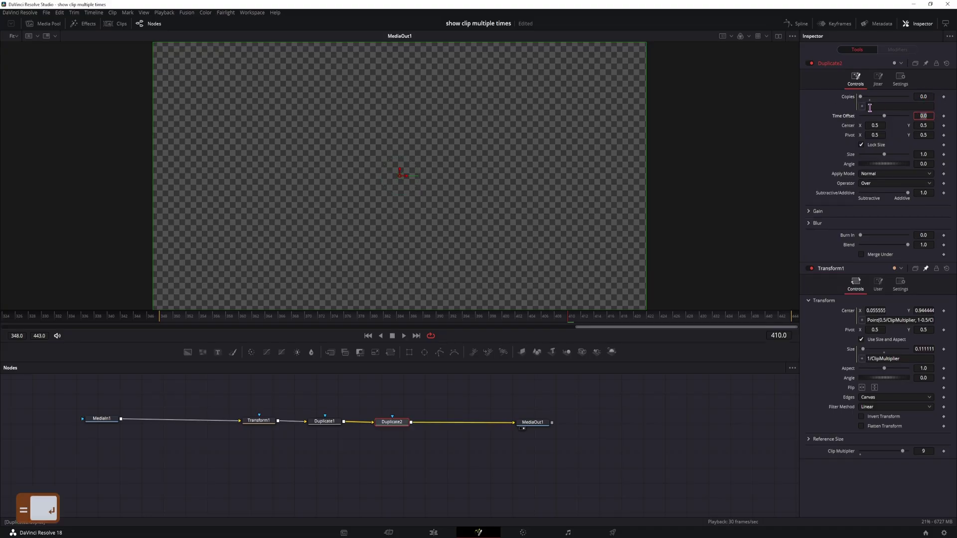
pyautogui.moveTo(862, 106); pyautogui.dragTo(844, 453)
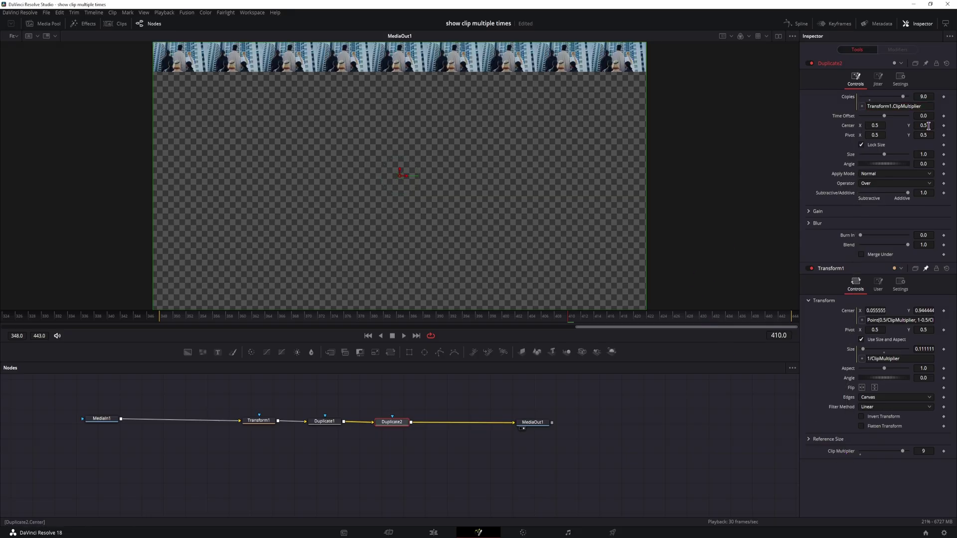
# - Lower Duplicate2's Center Y to stack rows and raise Clip Multiplier from 9 to 10
pyautogui.moveTo(928, 125); pyautogui.dragTo(915, 126)
pyautogui.moveTo(902, 451); pyautogui.dragTo(908, 452)
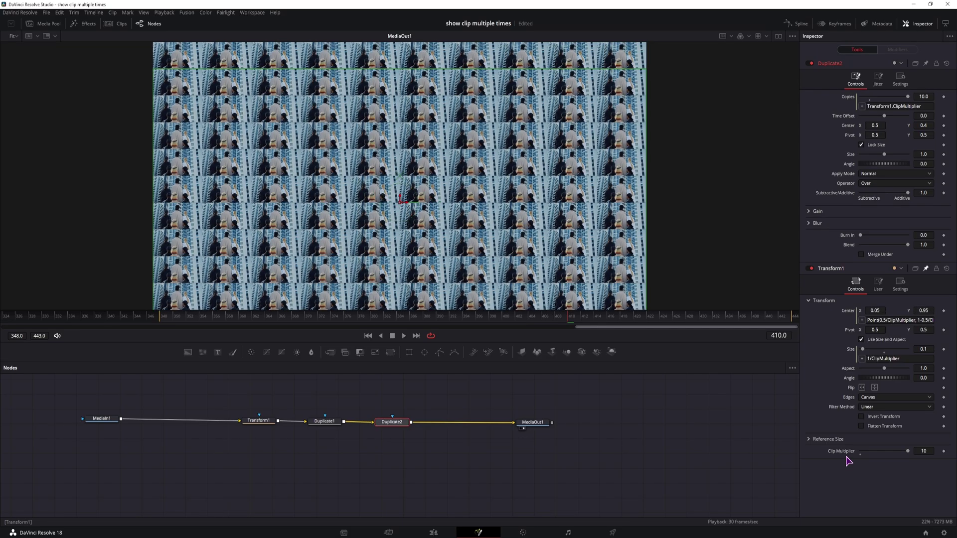
pyautogui.click(931, 126)
pyautogui.click(331, 427)
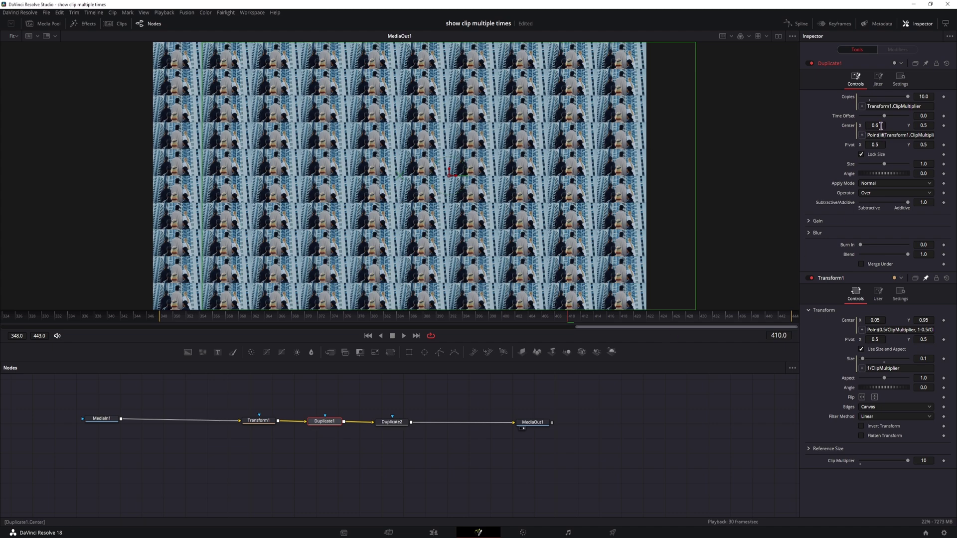
# - Turn Duplicate2's Center Y into an expression starting with '1-'
pyautogui.click(392, 422)
pyautogui.click(931, 125)
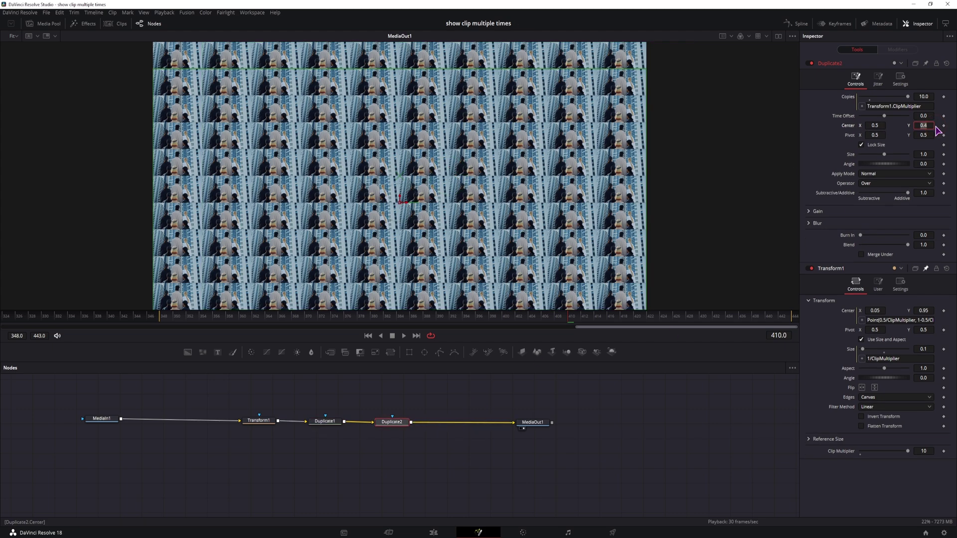
pyautogui.write('=')
pyautogui.press('Return')
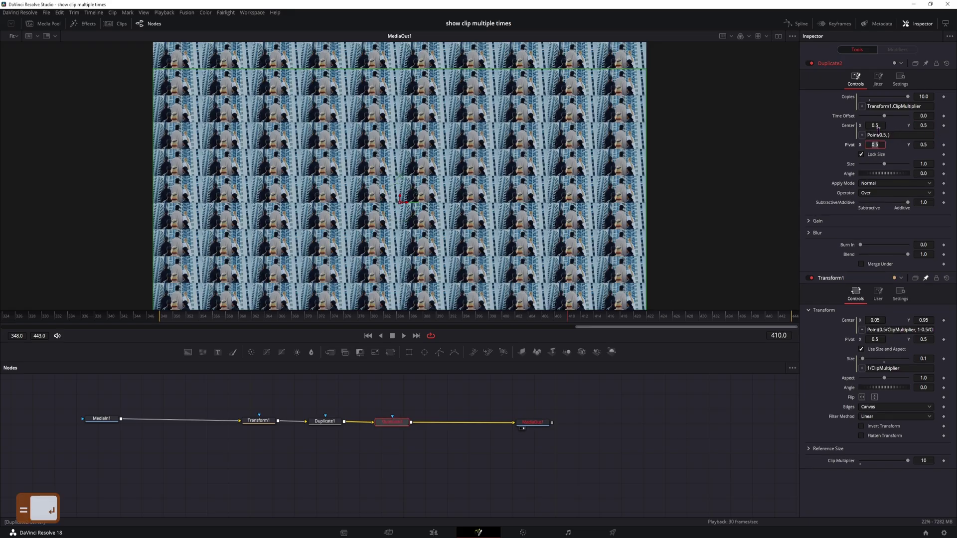
pyautogui.click(920, 135)
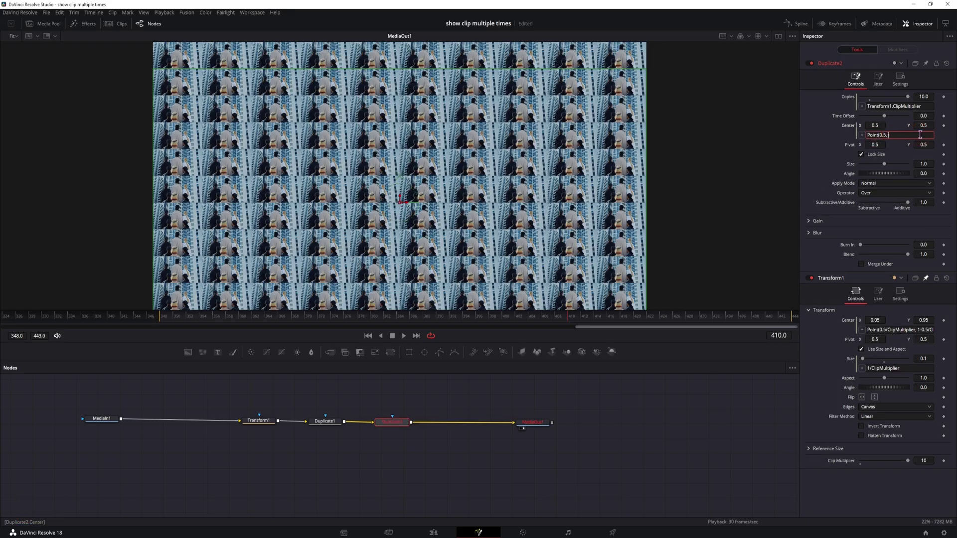
pyautogui.write('1-')
# - Pin Duplicate1's controls and pick-whip its Center into Duplicate2's Center Y expression
pyautogui.click(324, 422)
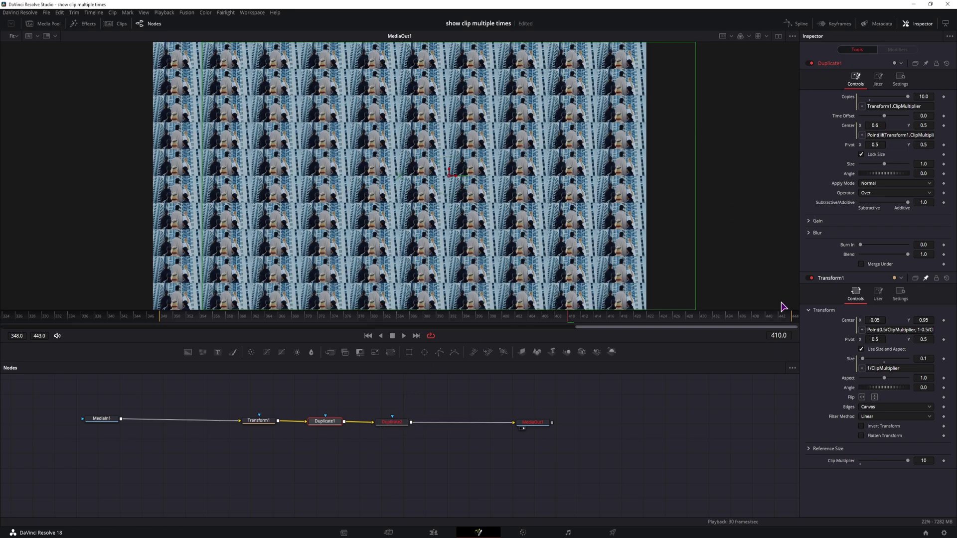
pyautogui.click(925, 64)
pyautogui.click(392, 423)
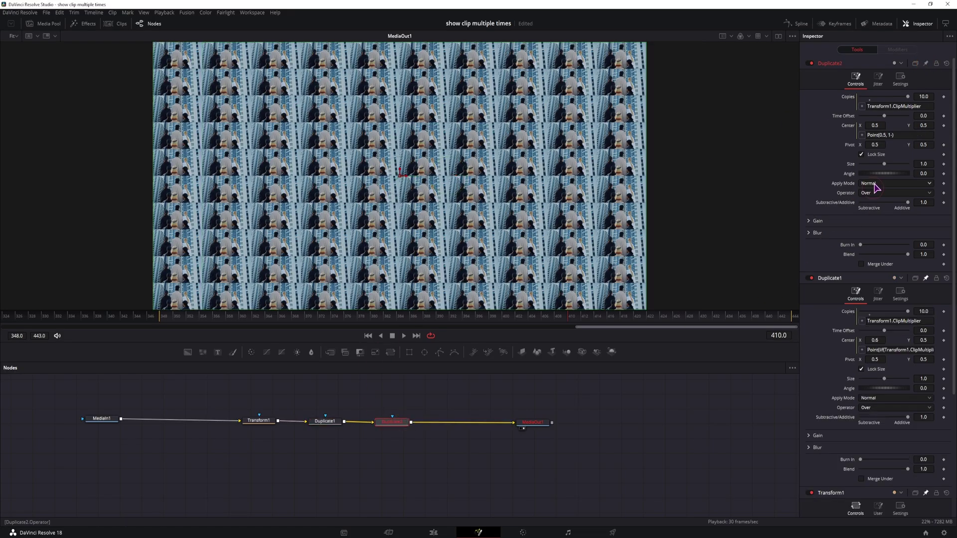
pyautogui.click(890, 134)
pyautogui.click(918, 139)
pyautogui.moveTo(862, 135); pyautogui.dragTo(853, 344)
pyautogui.click(679, 411)
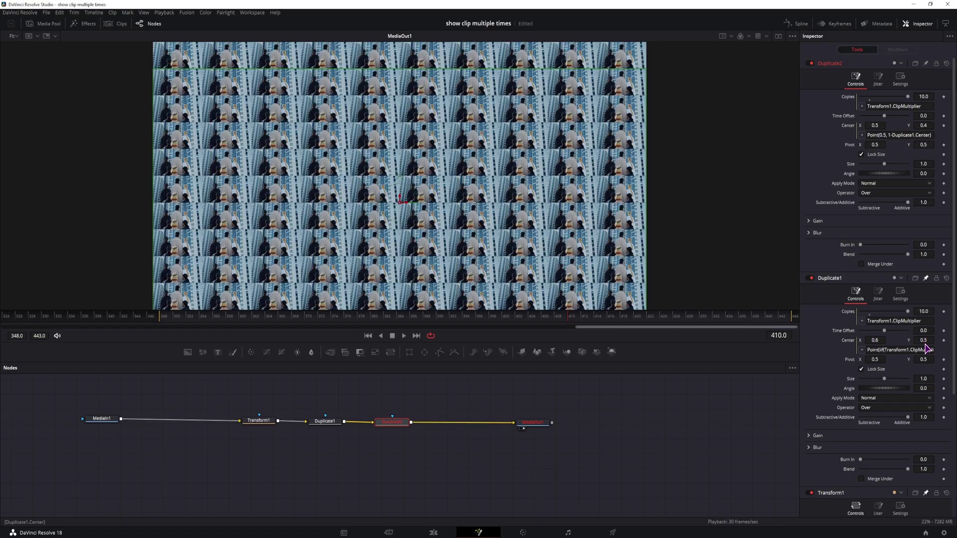
# - Append '.X' so the expression reads 1-Duplicate1.Center.X, then select Transform1
pyautogui.click(928, 136)
pyautogui.click(778, 369)
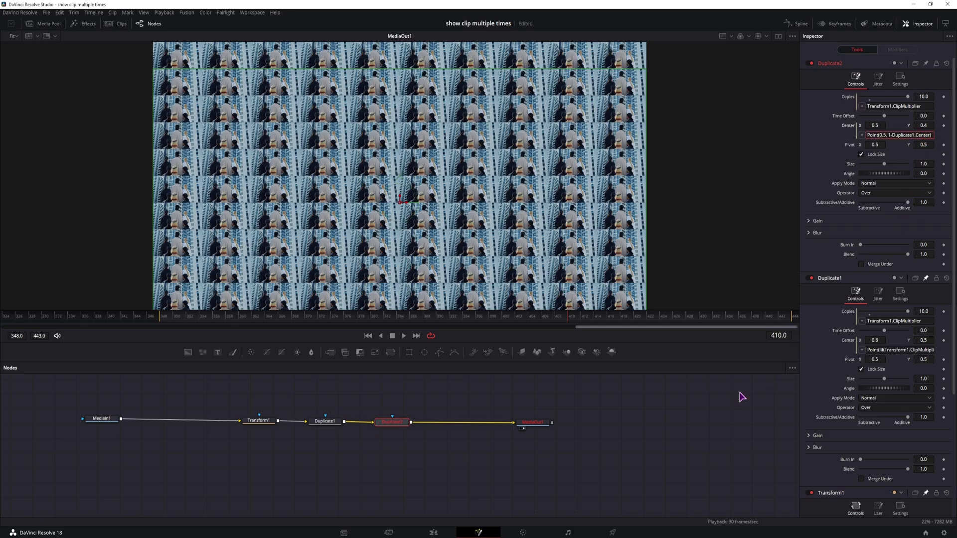
pyautogui.write('.X')
pyautogui.click(666, 433)
pyautogui.click(926, 277)
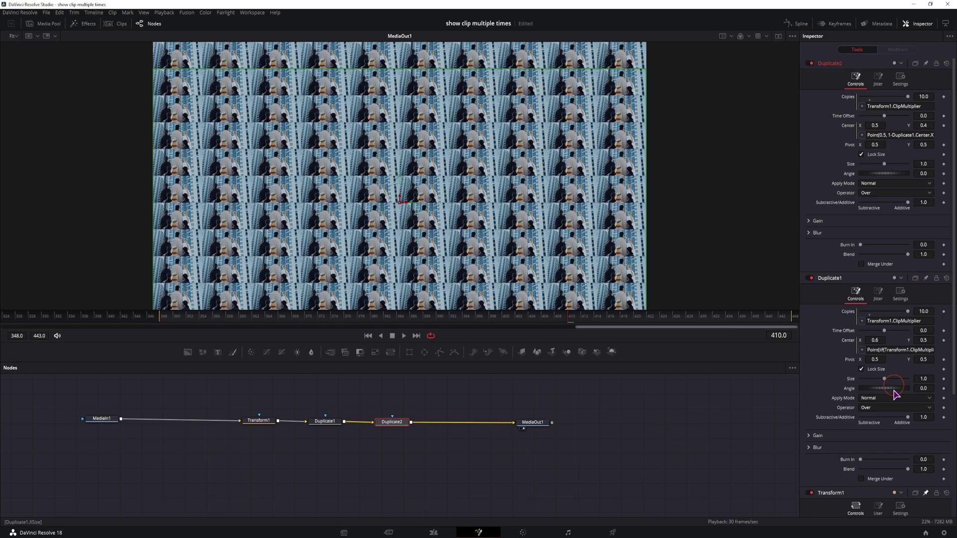
pyautogui.click(919, 493)
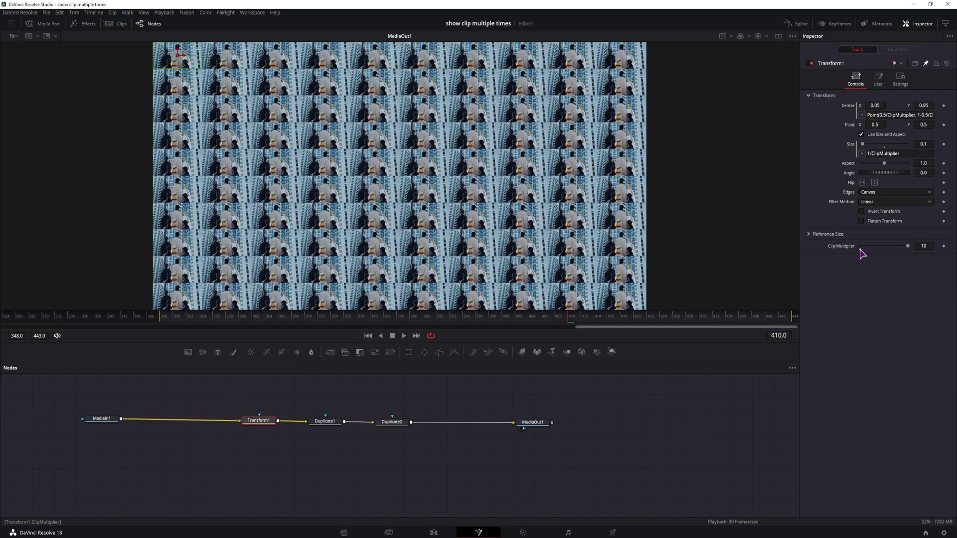
# - Keyframe Clip Multiplier at 1, 2 and 3 across frames 352 to 376
pyautogui.moveTo(861, 248)
pyautogui.mouseDown()
pyautogui.moveTo(905, 250)
pyautogui.moveTo(861, 247)
pyautogui.mouseUp()
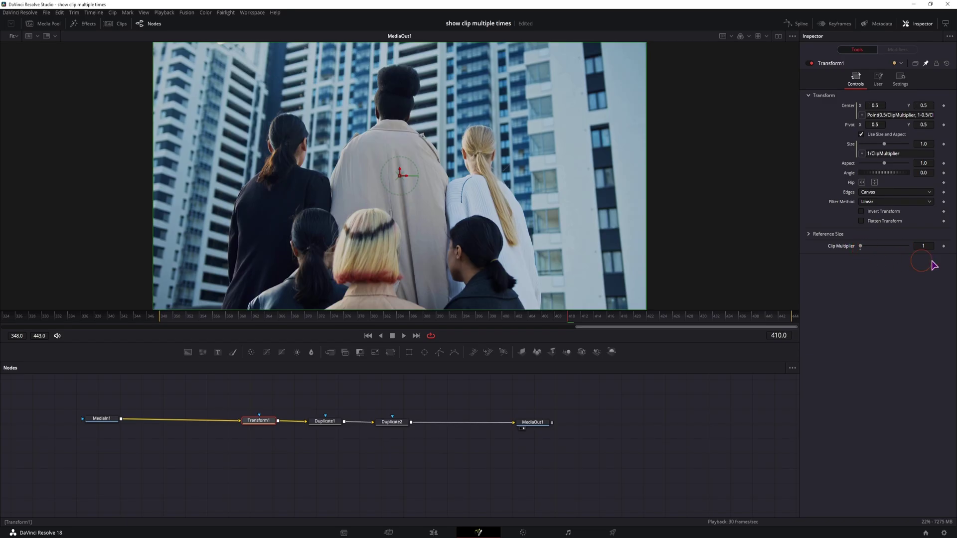
pyautogui.click(189, 318)
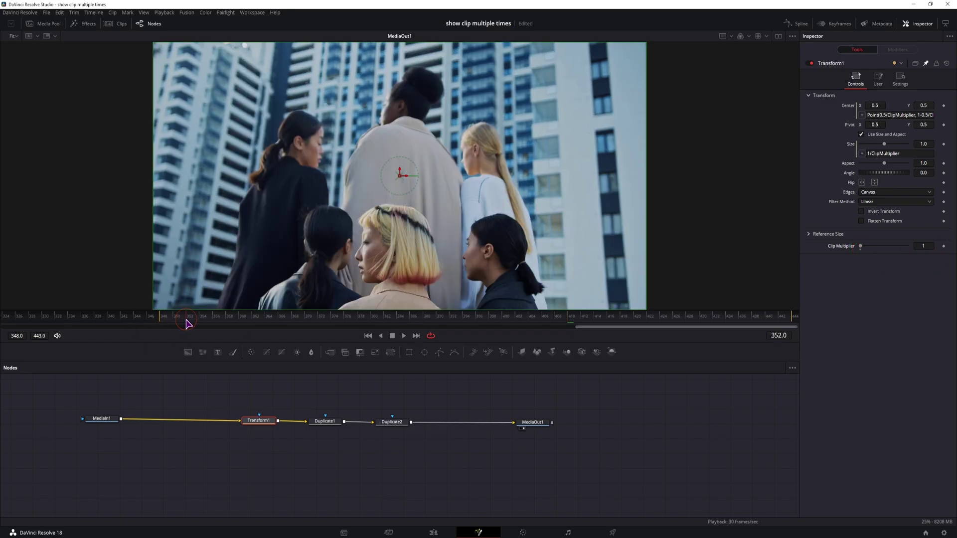
pyautogui.click(943, 246)
pyautogui.click(888, 246)
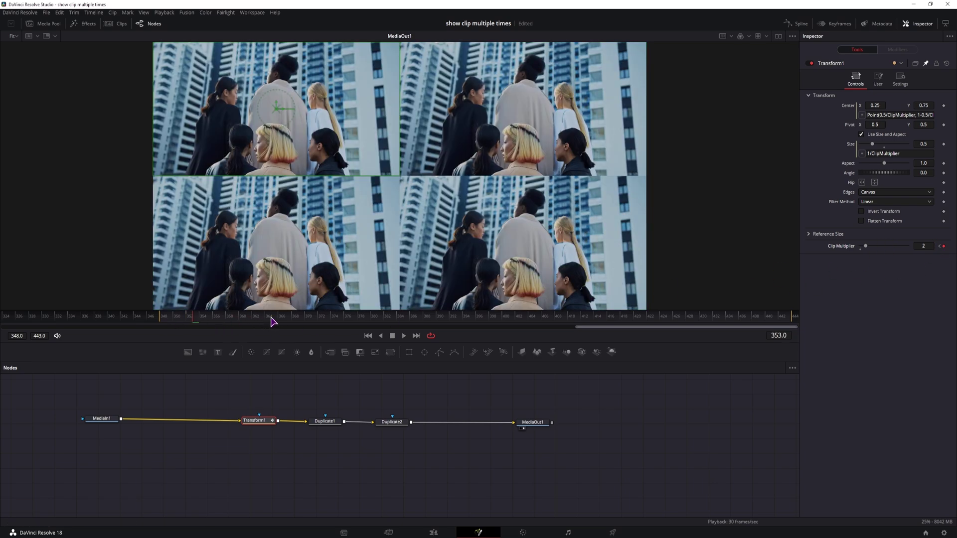
pyautogui.click(268, 322)
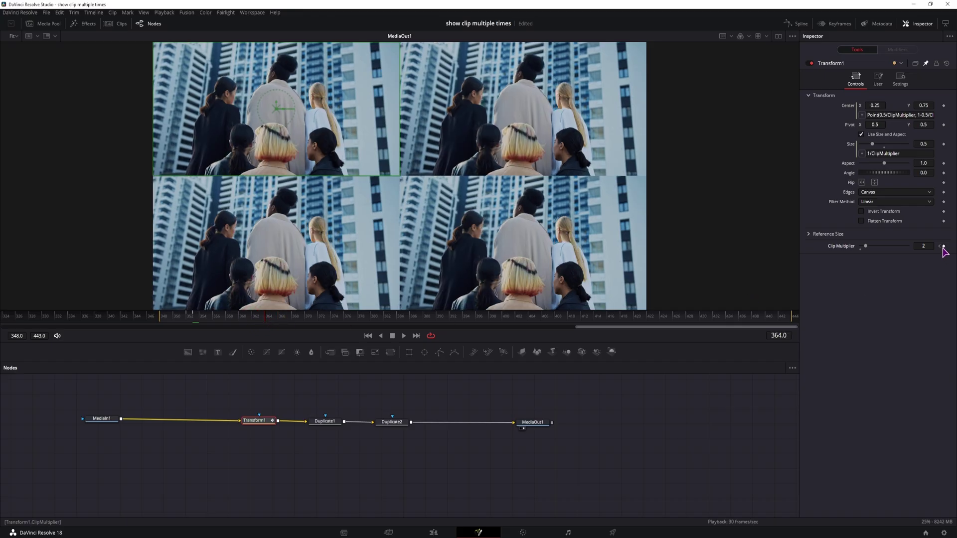
pyautogui.click(943, 246)
pyautogui.click(273, 323)
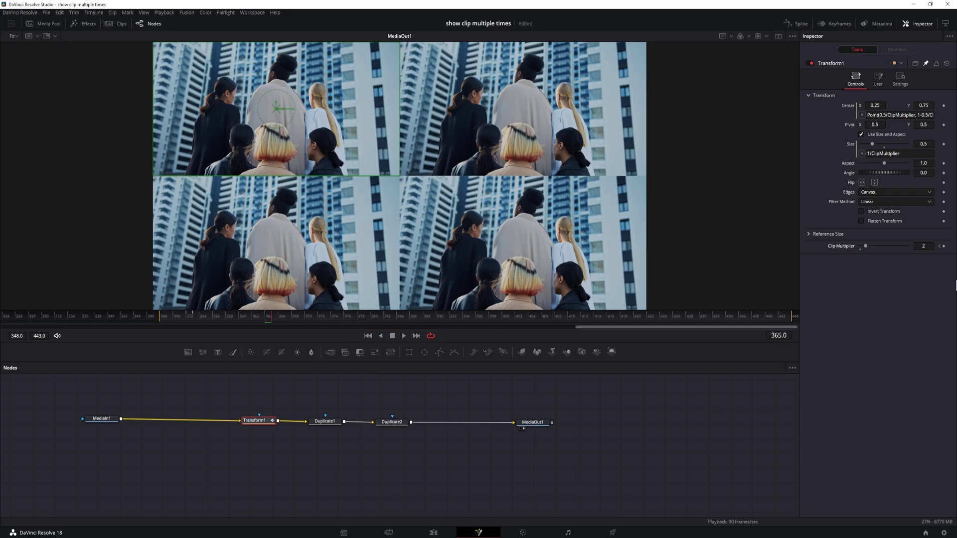
pyautogui.click(893, 246)
pyautogui.click(349, 318)
pyautogui.click(943, 246)
# - Continue keyframing Clip Multiplier through 4, 6 and 8 up to 10 by frame 434
pyautogui.press('Right')
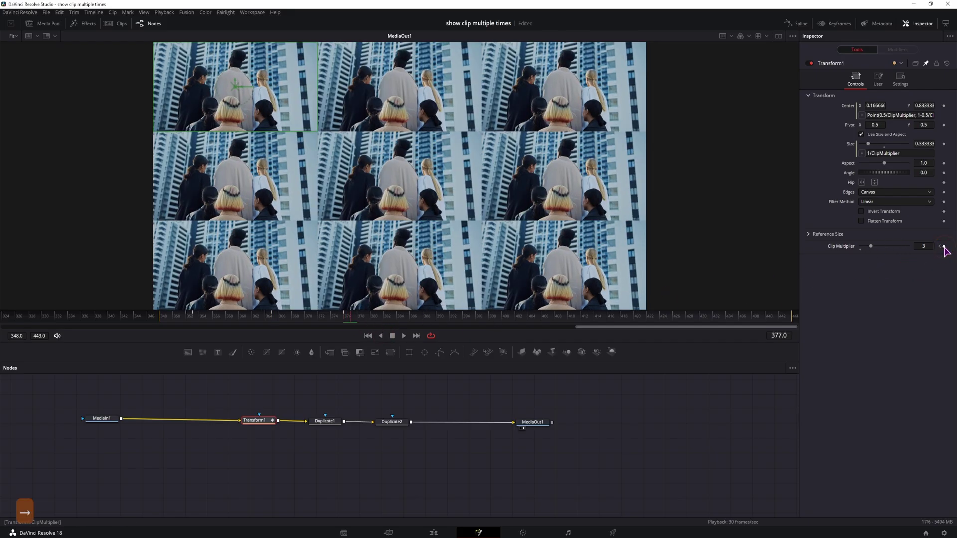
pyautogui.click(900, 246)
pyautogui.press('Right')
pyautogui.press('Right')
pyautogui.press('Right')
pyautogui.press('Right')
pyautogui.press('Right')
pyautogui.press('Right')
pyautogui.press('Right')
pyautogui.press('Right')
pyautogui.press('Right')
pyautogui.press('Right')
pyautogui.click(944, 247)
pyautogui.click(900, 247)
pyautogui.press('Right')
pyautogui.press('Right')
pyautogui.press('Right')
pyautogui.press('Right')
pyautogui.press('Right')
pyautogui.press('Right')
pyautogui.press('Right')
pyautogui.press('Right')
pyautogui.press('Right')
pyautogui.press('Right')
pyautogui.press('Right')
pyautogui.press('Right')
pyautogui.press('Right')
pyautogui.press('Right')
pyautogui.press('Right')
pyautogui.press('Right')
pyautogui.press('Right')
pyautogui.press('Right')
pyautogui.press('Right')
pyautogui.press('Right')
pyautogui.click(912, 246)
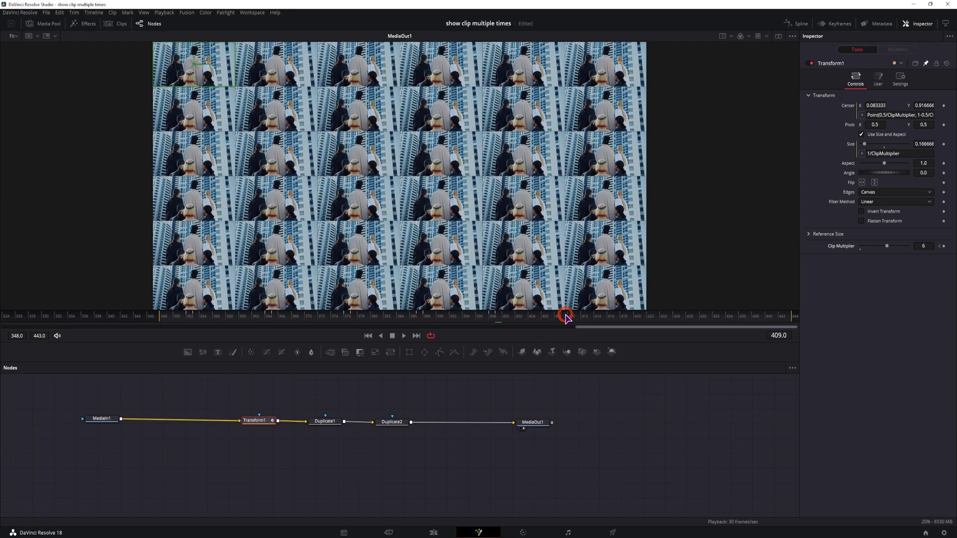
pyautogui.click(912, 251)
pyautogui.press('Right')
pyautogui.press('Right')
pyautogui.press('Right')
pyautogui.press('Right')
pyautogui.press('Right')
pyautogui.press('Right')
pyautogui.press('Right')
pyautogui.press('Right')
pyautogui.press('Right')
pyautogui.press('Right')
pyautogui.press('Right')
pyautogui.press('Right')
pyautogui.press('Right')
pyautogui.press('Right')
pyautogui.press('Right')
pyautogui.press('Right')
pyautogui.press('Right')
pyautogui.press('Right')
pyautogui.press('Right')
pyautogui.press('Right')
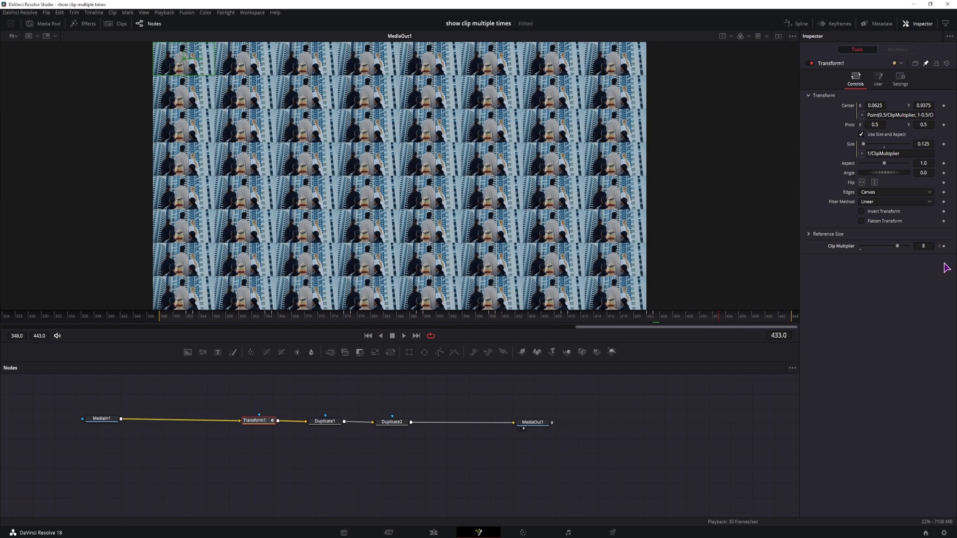
pyautogui.press('Right')
pyautogui.click(903, 246)
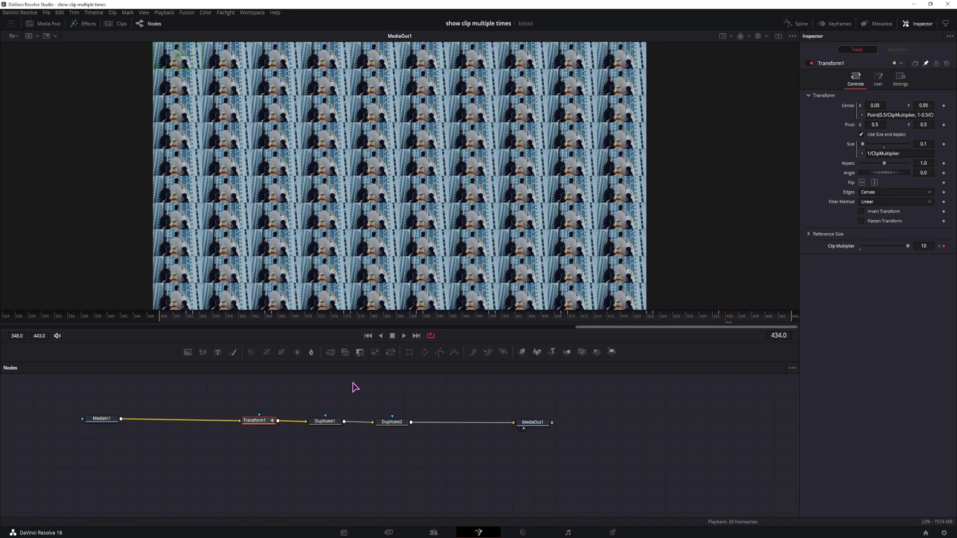
# - Play the growing grid animation from the start of the range, then go to the Edit page
pyautogui.click(167, 321)
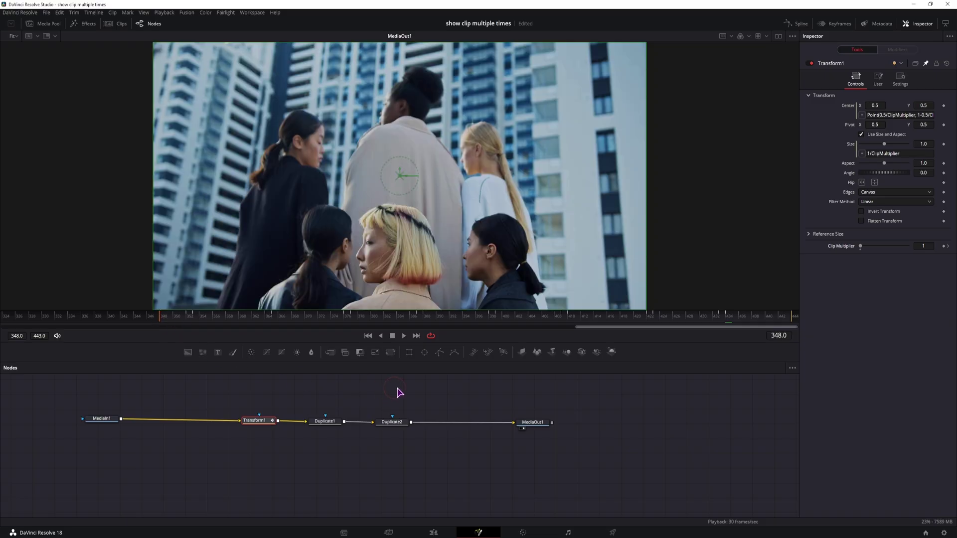
pyautogui.press('space')
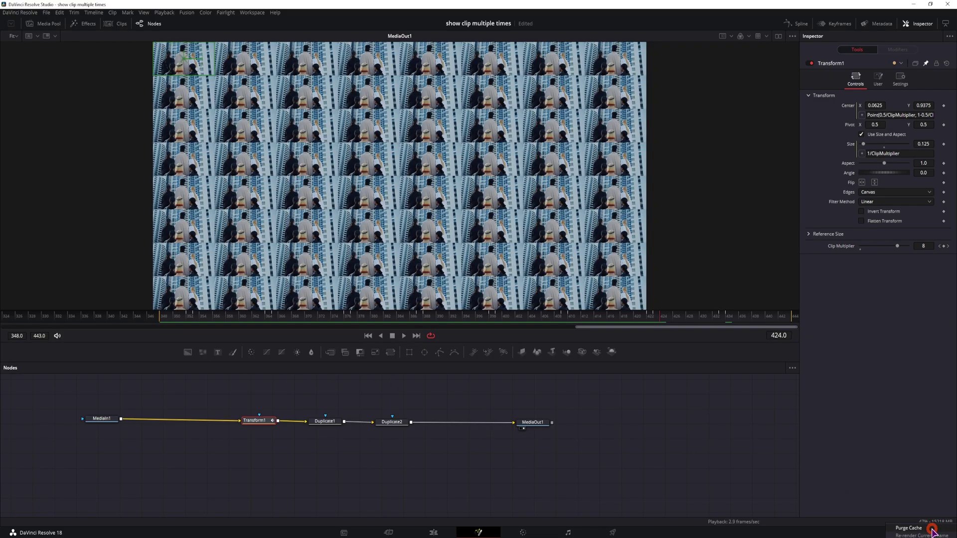
pyautogui.click(434, 532)
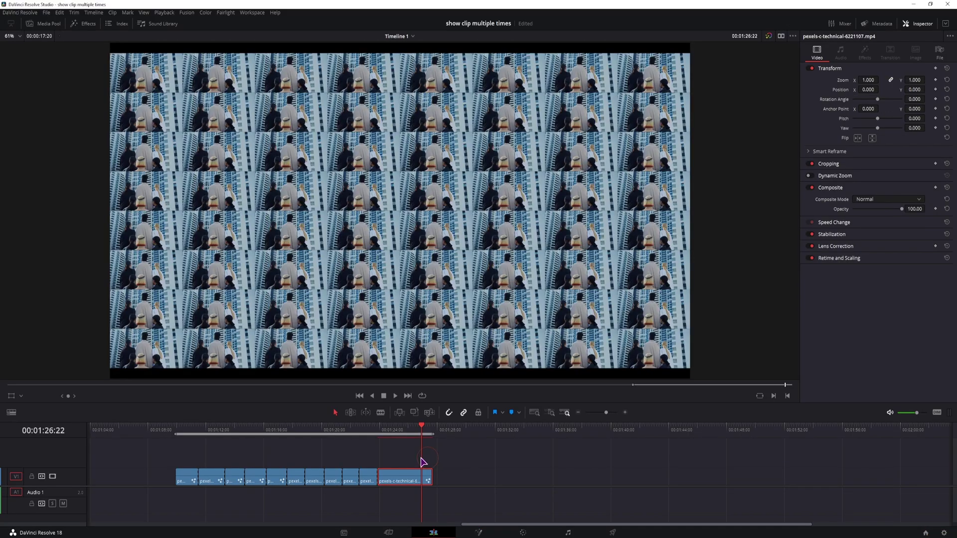
# - Play the tiled clip on the timeline at 01:23:21, then scroll left and play Compound Clip 1
pyautogui.click(379, 440)
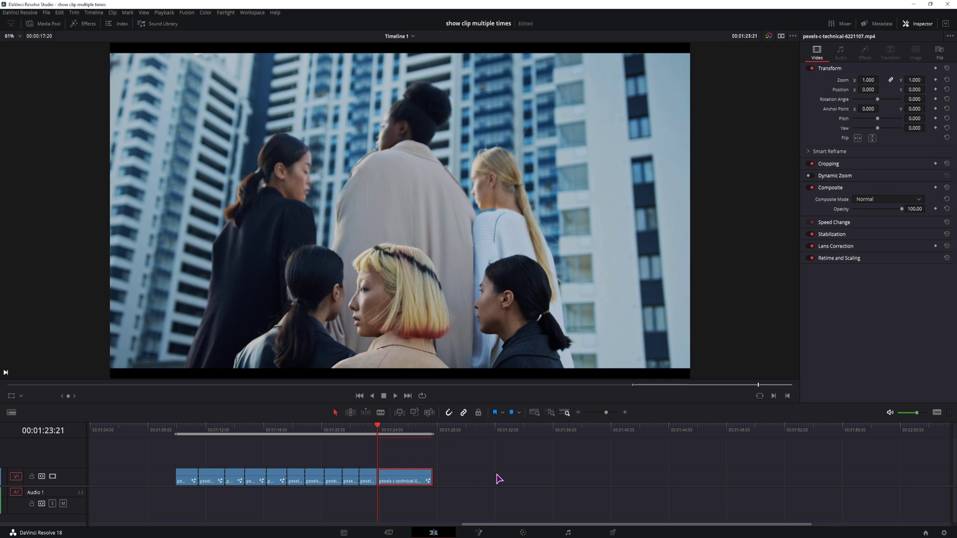
pyautogui.click(528, 485)
pyautogui.press('space')
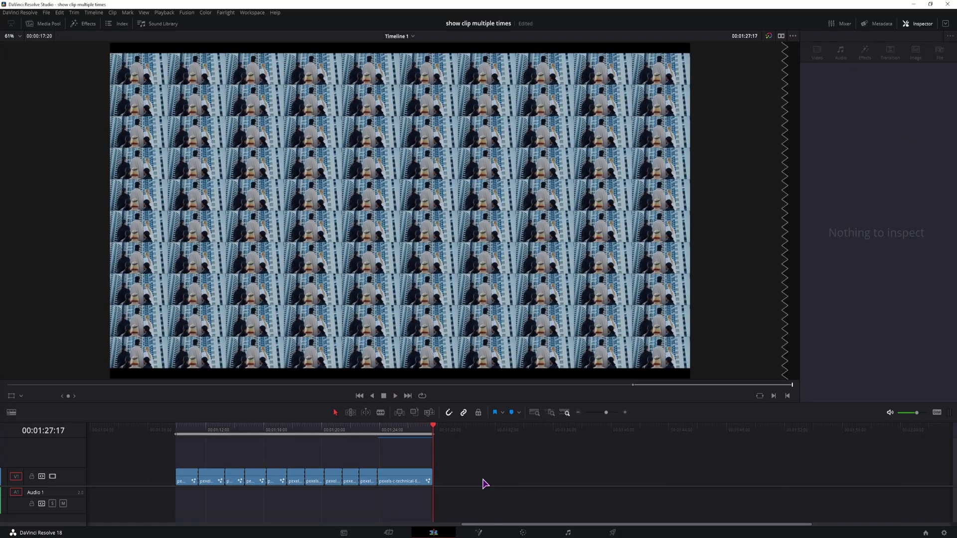
pyautogui.moveTo(723, 525); pyautogui.dragTo(538, 527)
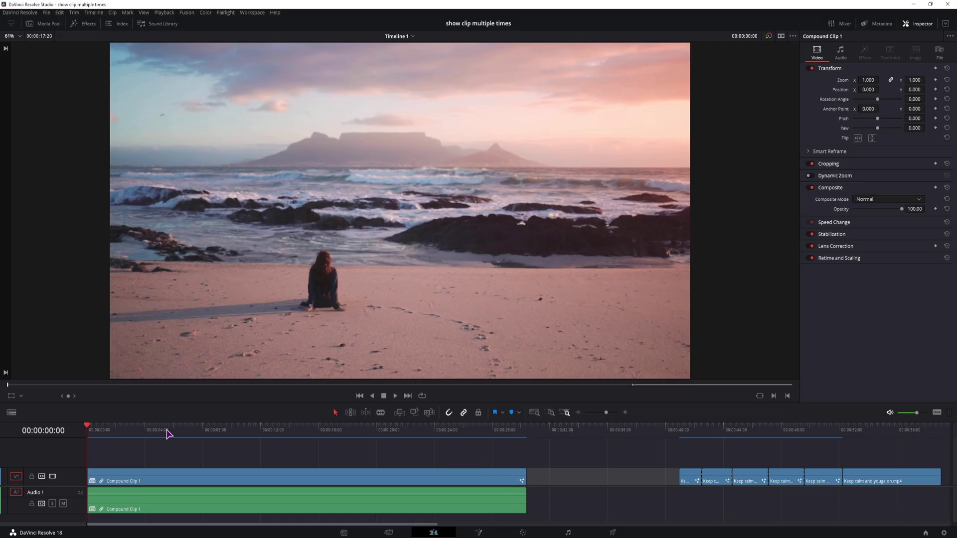
pyautogui.press('space')
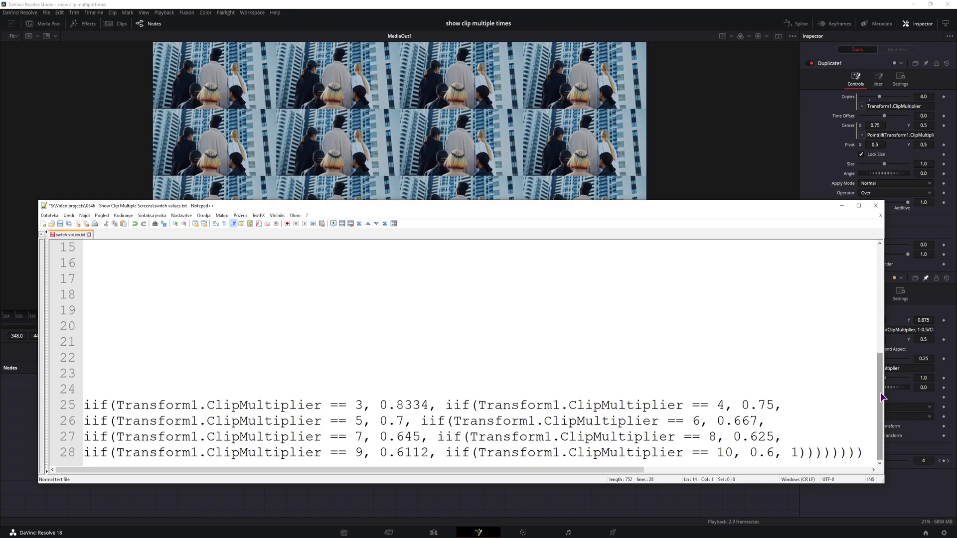
# - Scrub the Fusion ruler back and step Clip Multiplier between 2 and 3 to compare the tilings
pyautogui.moveTo(881, 397); pyautogui.dragTo(872, 255)
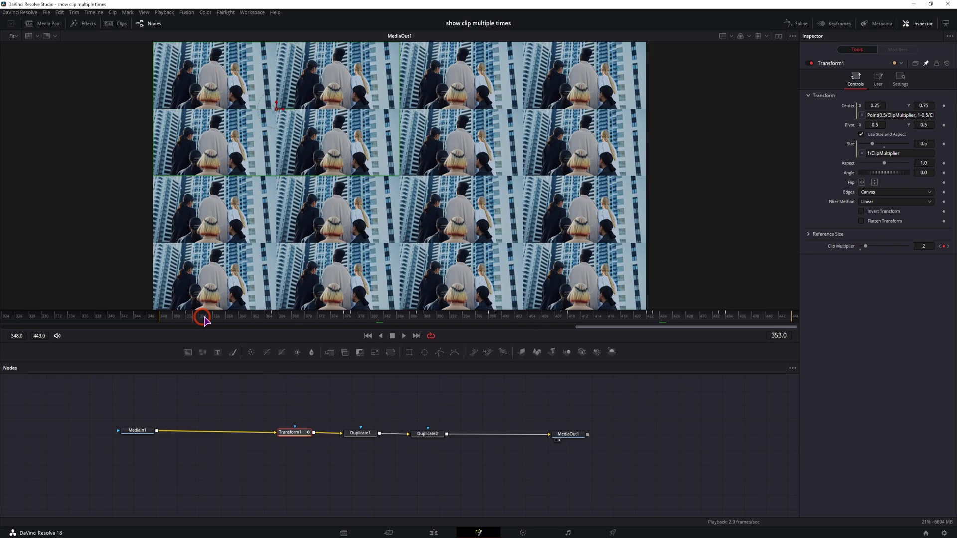
pyautogui.moveTo(206, 317); pyautogui.dragTo(259, 324)
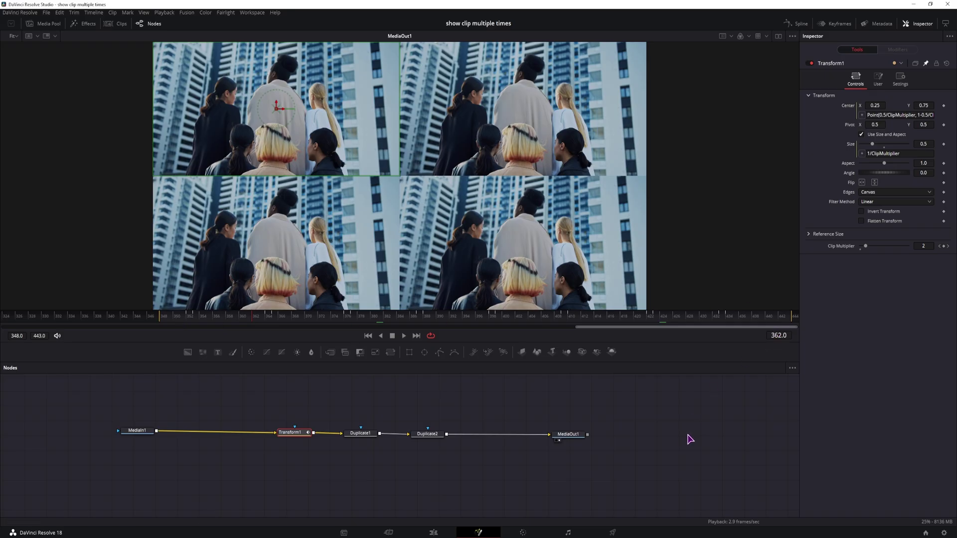
pyautogui.click(946, 247)
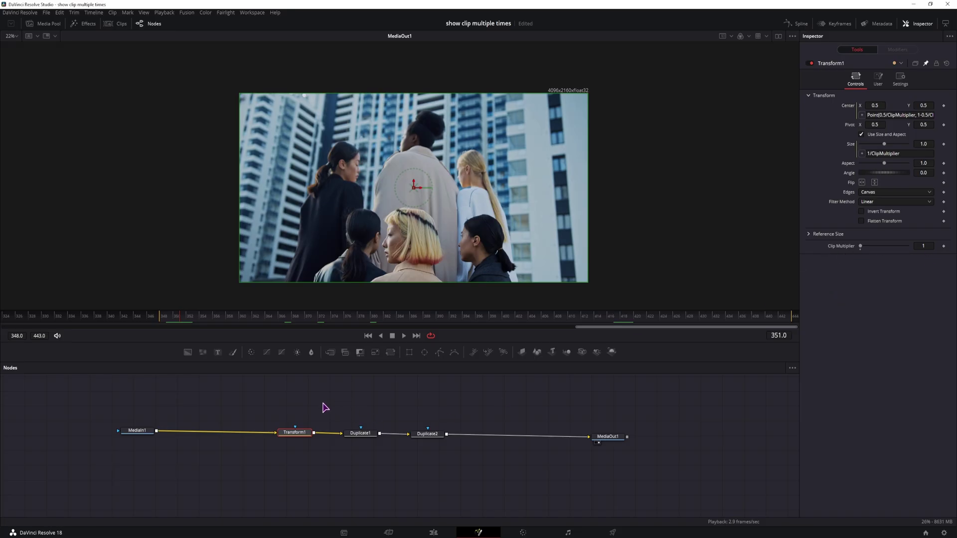
# - Insert Transform2 after MediaIn1 at size 0.86, and add Background1 masked by Rectangle1
pyautogui.click(279, 401)
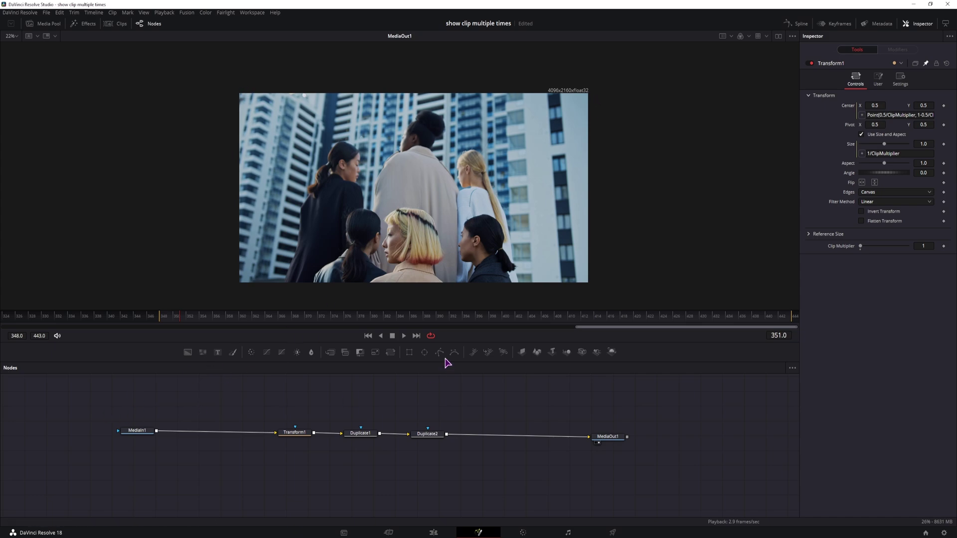
pyautogui.moveTo(392, 352); pyautogui.dragTo(186, 431)
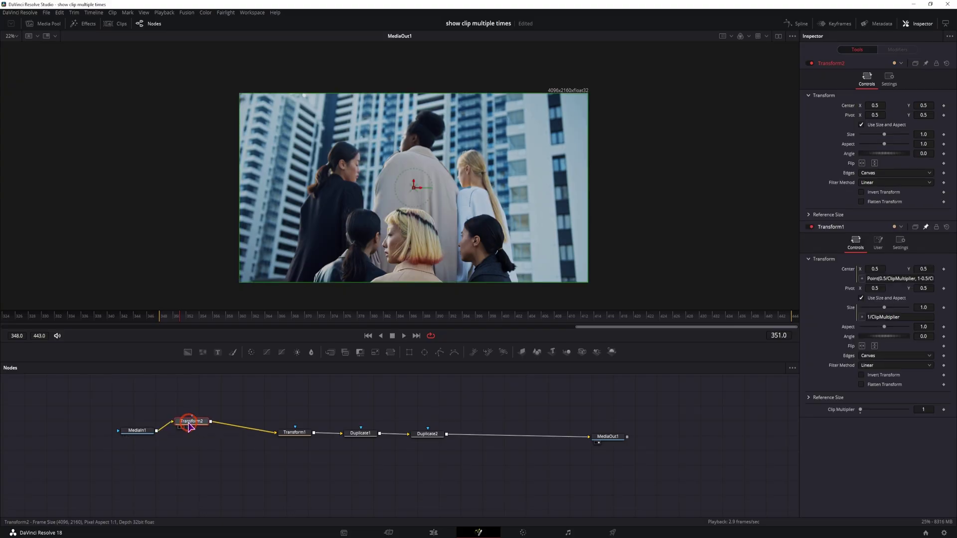
pyautogui.moveTo(189, 428); pyautogui.dragTo(132, 423)
pyautogui.moveTo(196, 435); pyautogui.dragTo(156, 434)
pyautogui.click(155, 432)
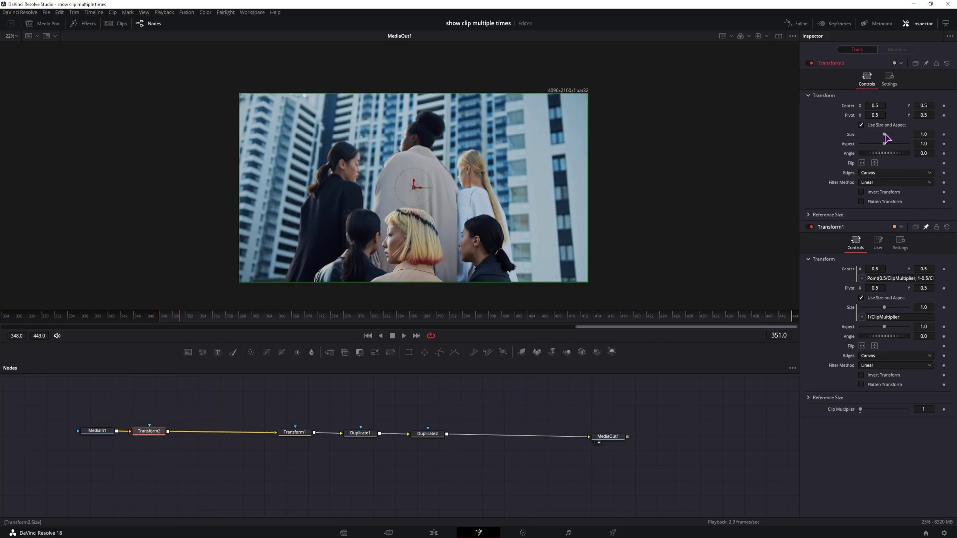
pyautogui.moveTo(887, 139); pyautogui.dragTo(884, 138)
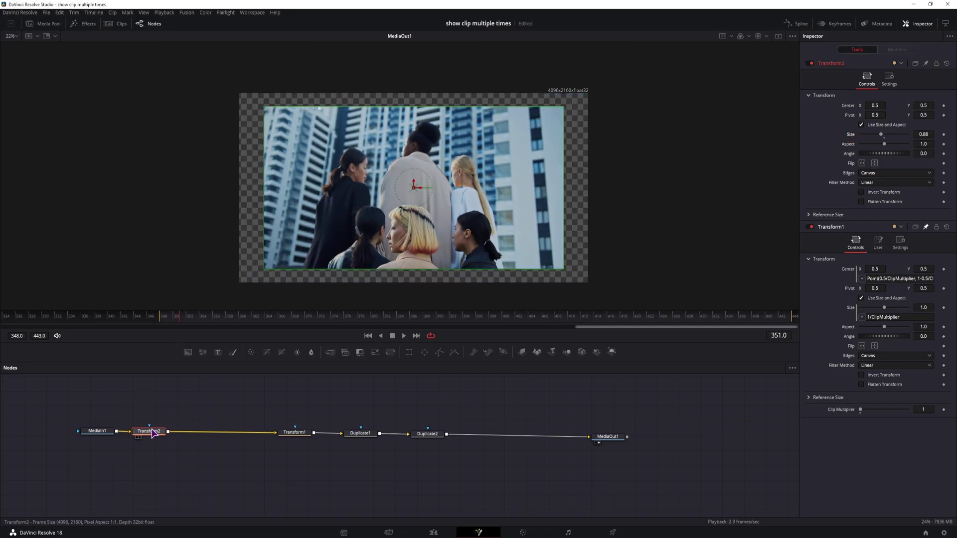
pyautogui.moveTo(187, 352); pyautogui.dragTo(218, 411)
pyautogui.moveTo(412, 357); pyautogui.dragTo(168, 432)
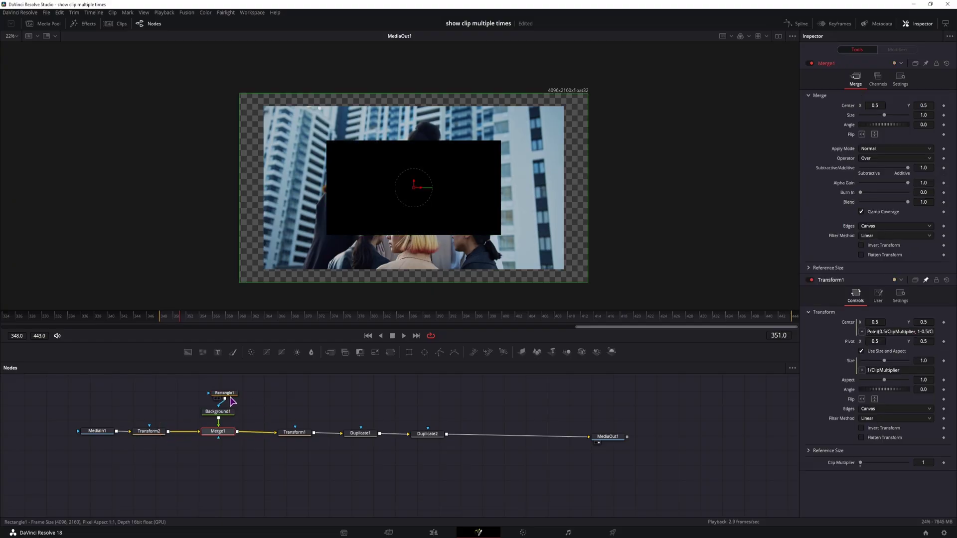
# - Make Rectangle1 a 1×1 non-solid outline with a thicker border width
pyautogui.click(224, 393)
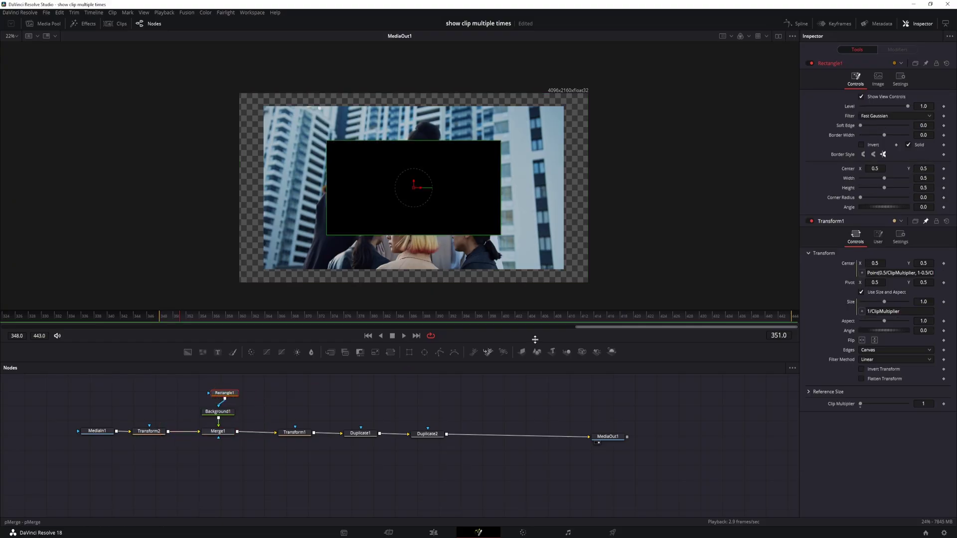
pyautogui.click(923, 177)
pyautogui.write('1')
pyautogui.press('Tab')
pyautogui.write('1')
pyautogui.click(890, 442)
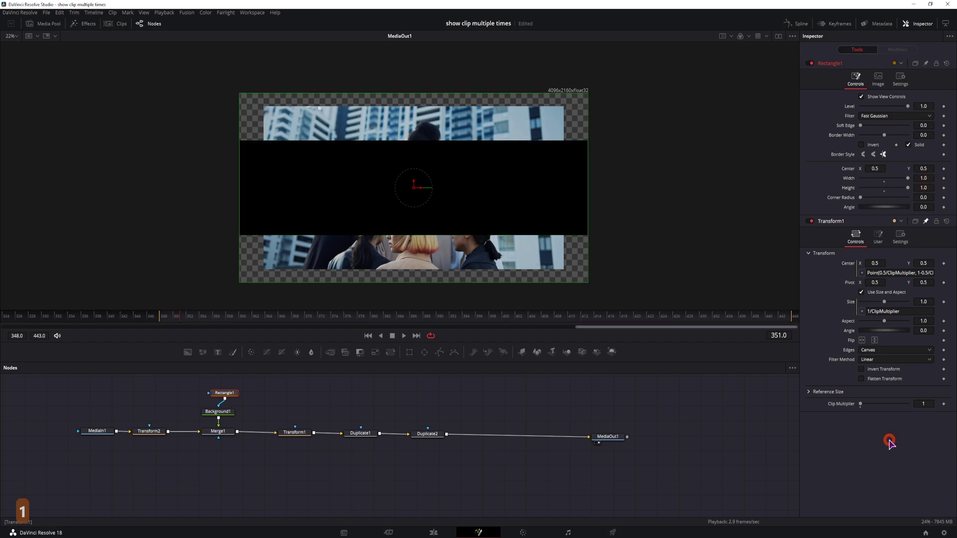
pyautogui.click(908, 145)
pyautogui.click(929, 134)
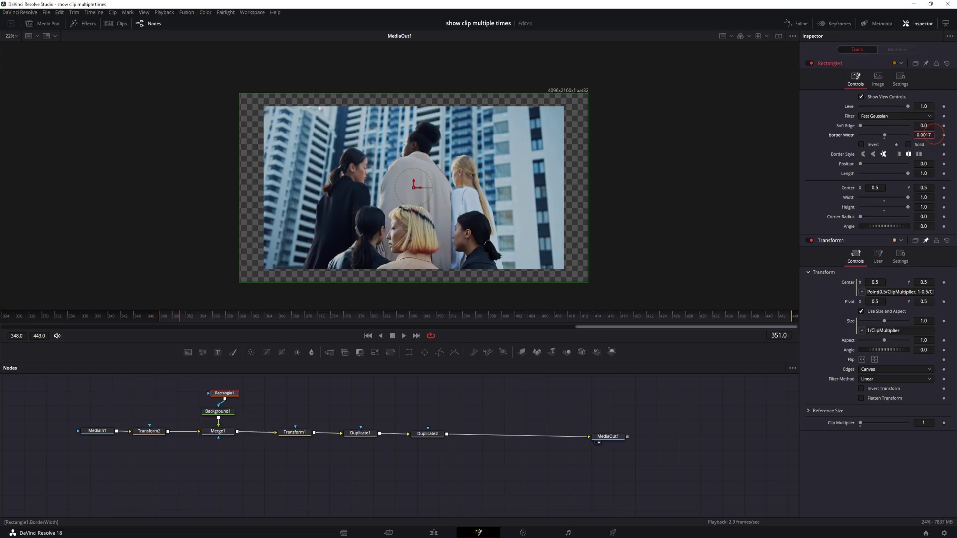
pyautogui.moveTo(929, 134); pyautogui.dragTo(495, 137)
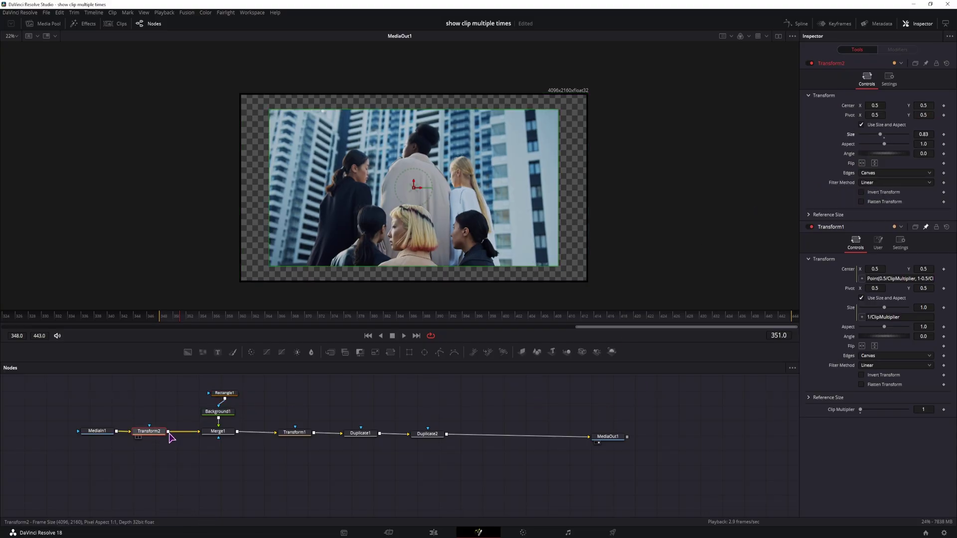
# - Reset Transform2's Size to 1.0 and set Background1's colour to white for the border
pyautogui.doubleClick(853, 137)
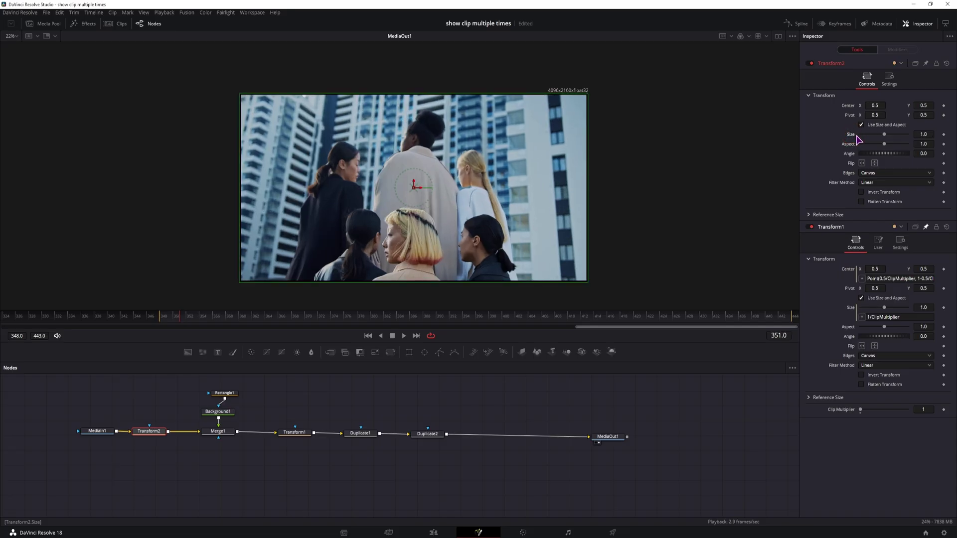
pyautogui.click(312, 406)
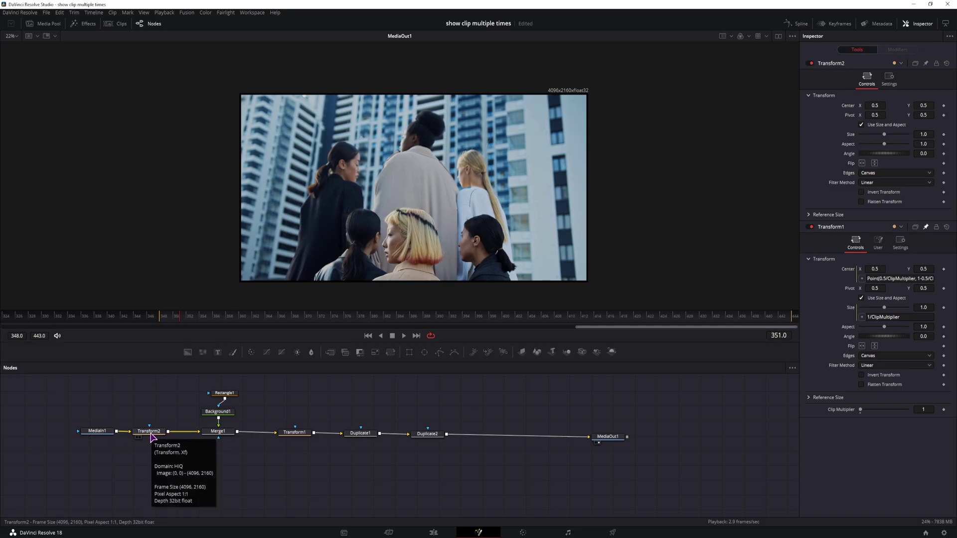
pyautogui.moveTo(234, 397); pyautogui.dragTo(227, 394)
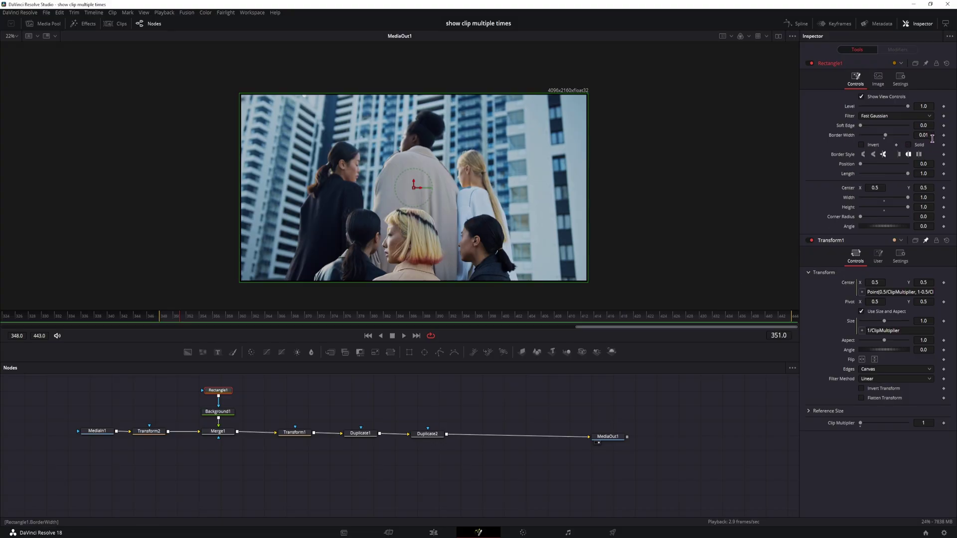
pyautogui.click(218, 411)
pyautogui.click(882, 164)
pyautogui.click(864, 173)
pyautogui.click(881, 171)
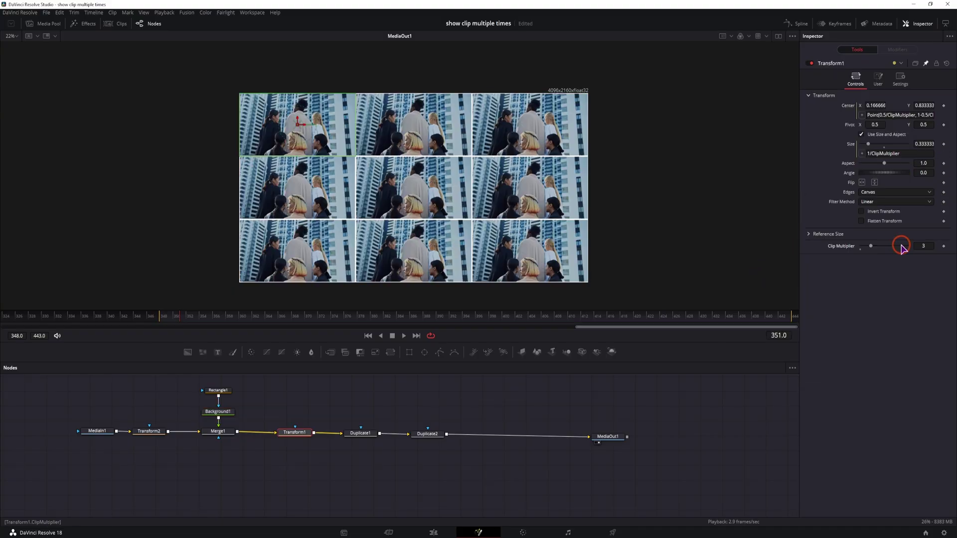
# - Raise Clip Multiplier to 6, set Rectangle1's border width to 0.02, then return Clip Multiplier to 1
pyautogui.click(900, 247)
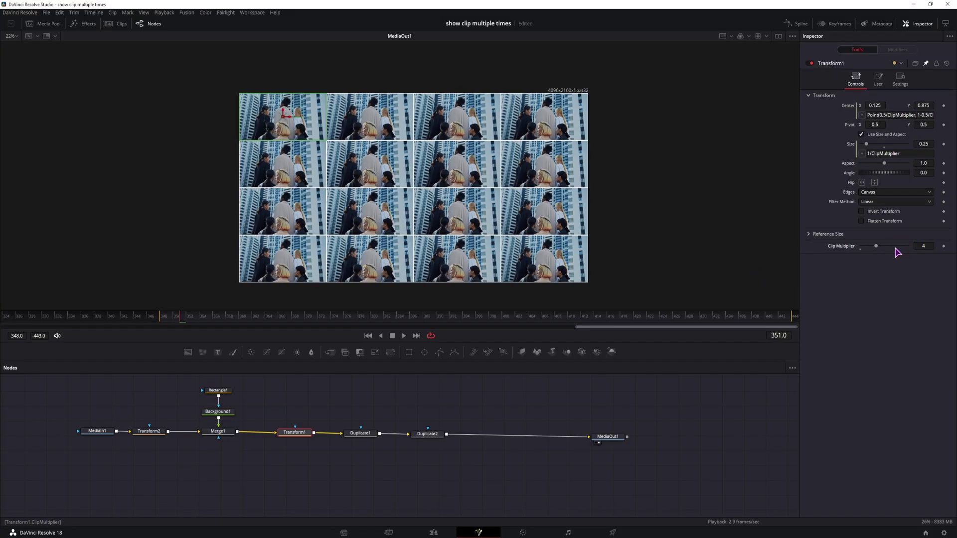
pyautogui.click(899, 247)
pyautogui.click(899, 247)
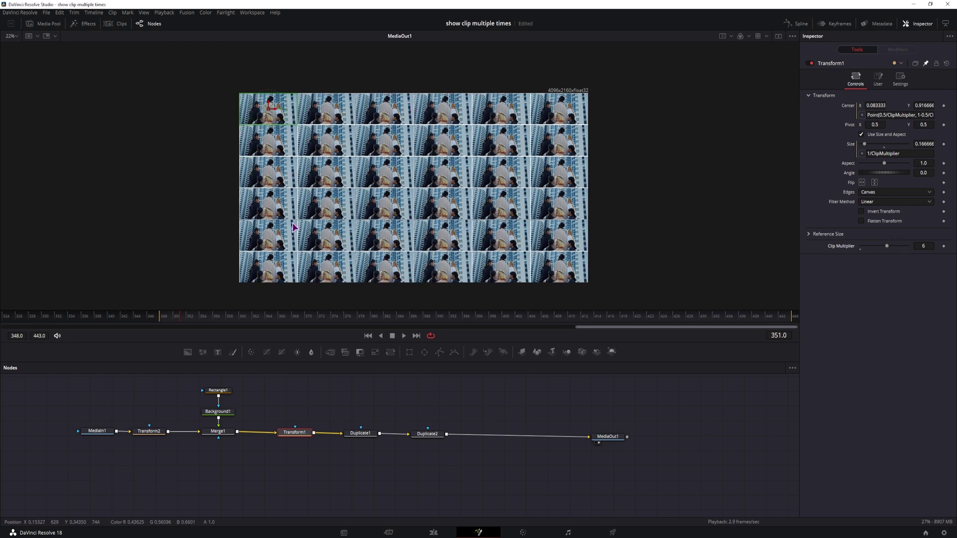
pyautogui.click(218, 390)
pyautogui.click(925, 134)
pyautogui.write('0.02')
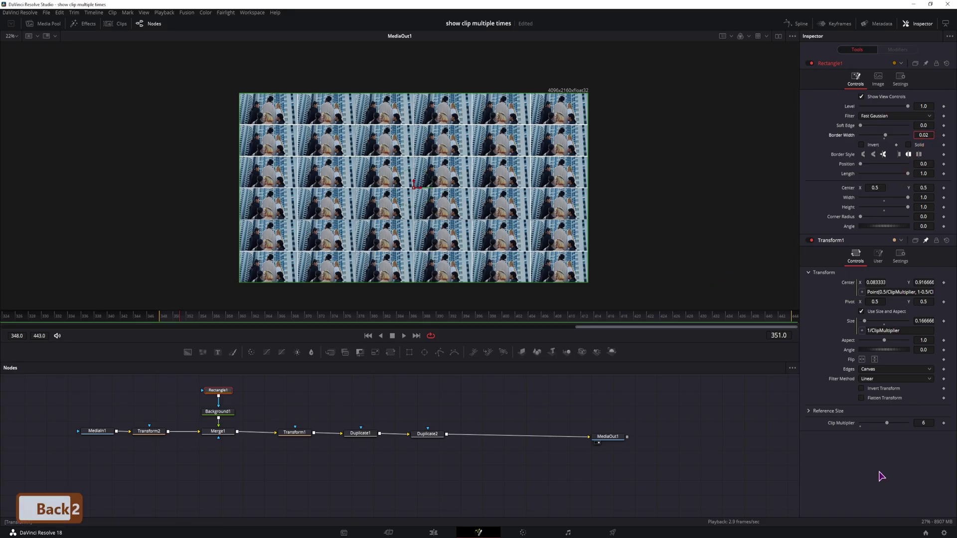
pyautogui.moveTo(887, 423); pyautogui.dragTo(861, 423)
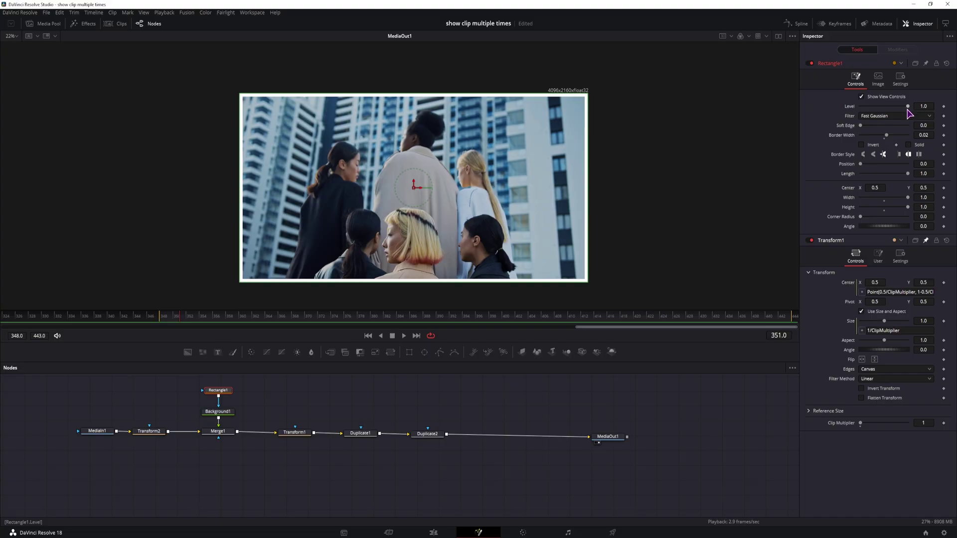
# - Test Rectangle1's border length and cap style, ending at length 1 and level 0
pyautogui.moveTo(908, 109); pyautogui.dragTo(956, 107)
pyautogui.moveTo(908, 174); pyautogui.dragTo(807, 186)
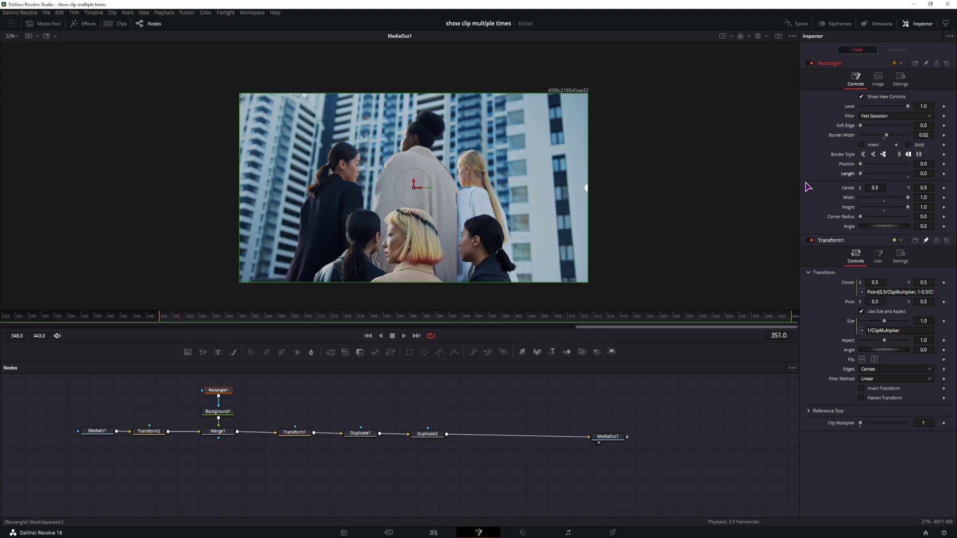
pyautogui.click(899, 154)
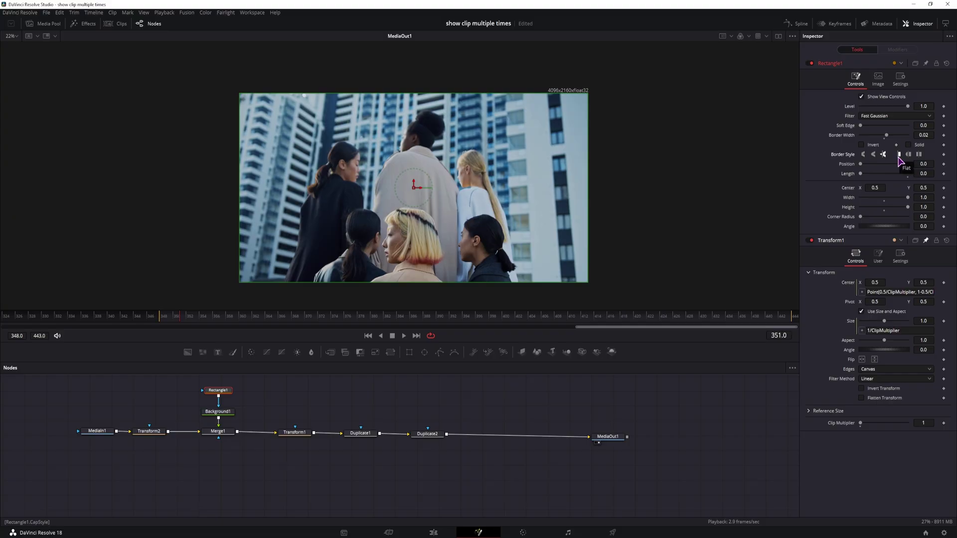
pyautogui.moveTo(859, 176); pyautogui.dragTo(927, 177)
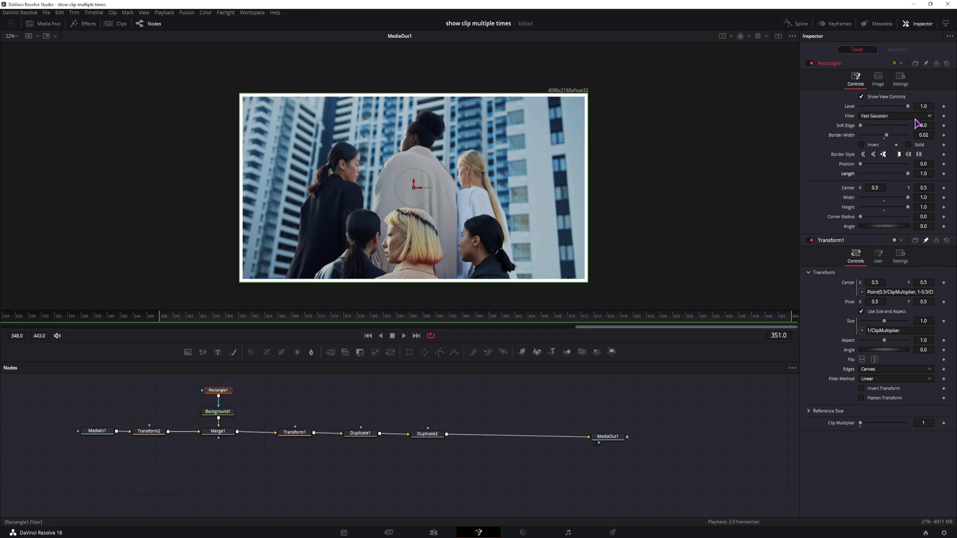
pyautogui.click(908, 106)
pyautogui.moveTo(908, 107); pyautogui.dragTo(798, 107)
# - Lower Merge1's blend to fade the border, then box-select all seven effect tools
pyautogui.click(224, 434)
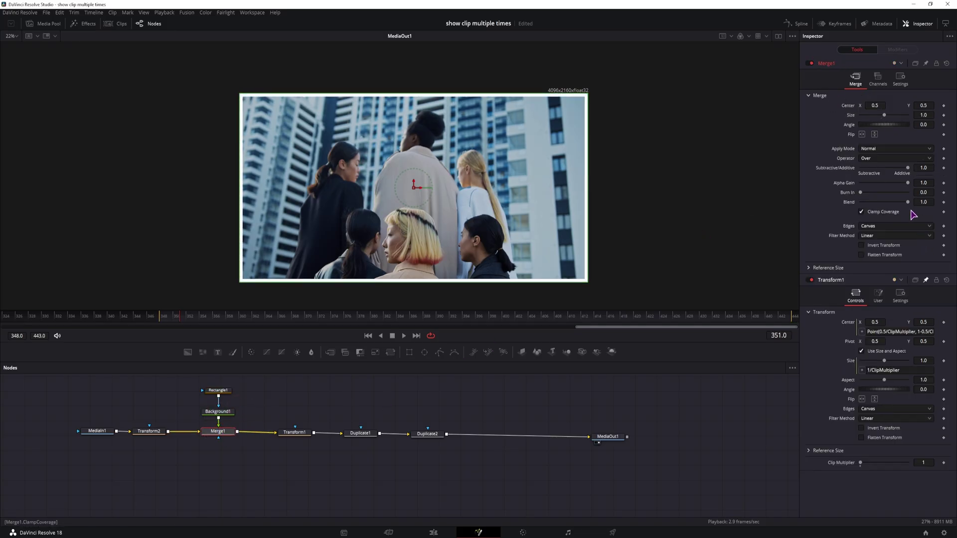
pyautogui.moveTo(908, 202); pyautogui.dragTo(955, 207)
pyautogui.moveTo(143, 467); pyautogui.dragTo(466, 380)
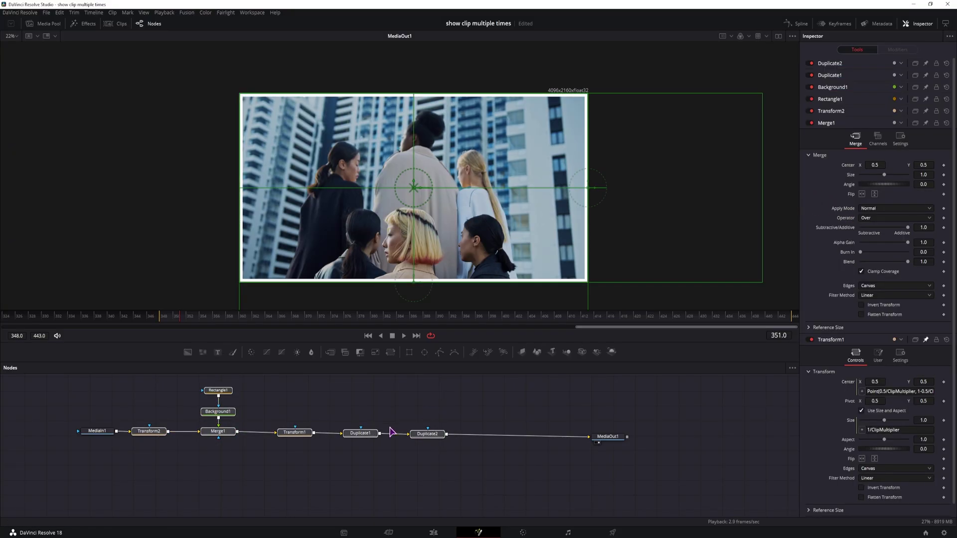
# - Create a macro from the selected tools via Duplicate2's Macro menu
pyautogui.rightClick(436, 433)
pyautogui.moveTo(493, 309)
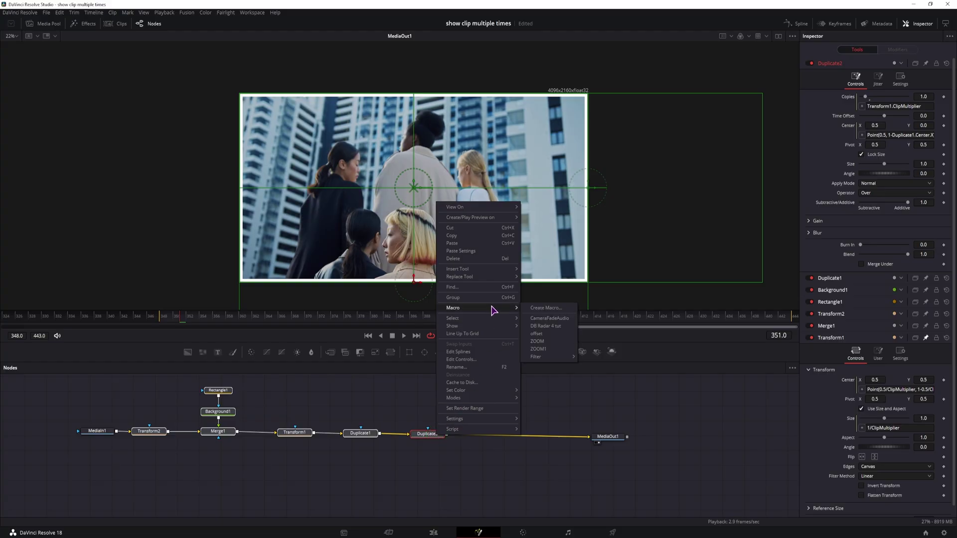
pyautogui.click(553, 309)
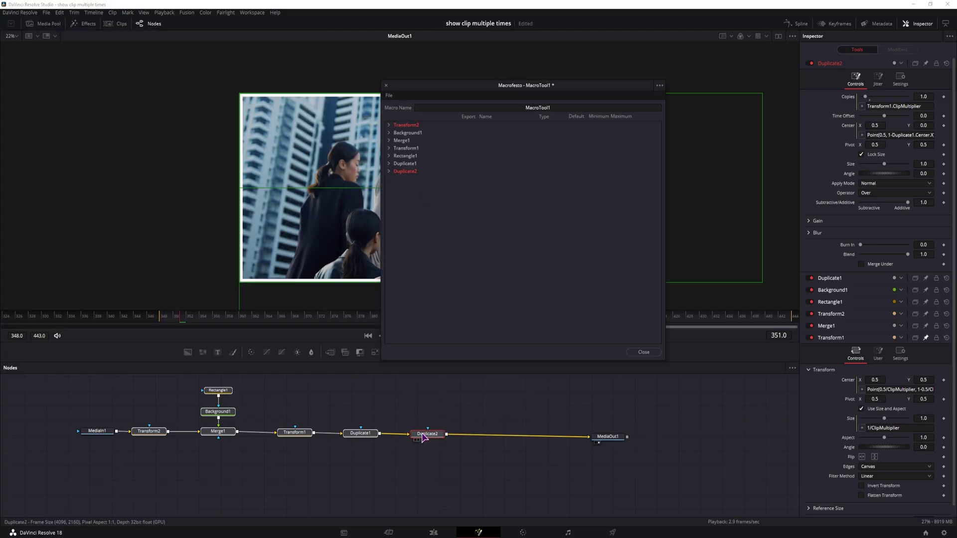
# - Export Transform1's Clip Multiplier in the macro and edit its display name
pyautogui.click(388, 172)
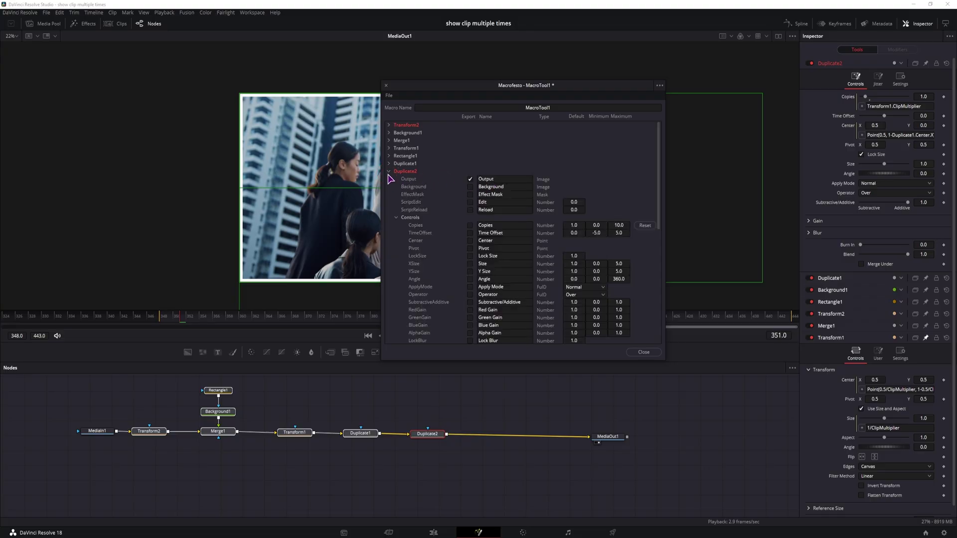
pyautogui.click(389, 172)
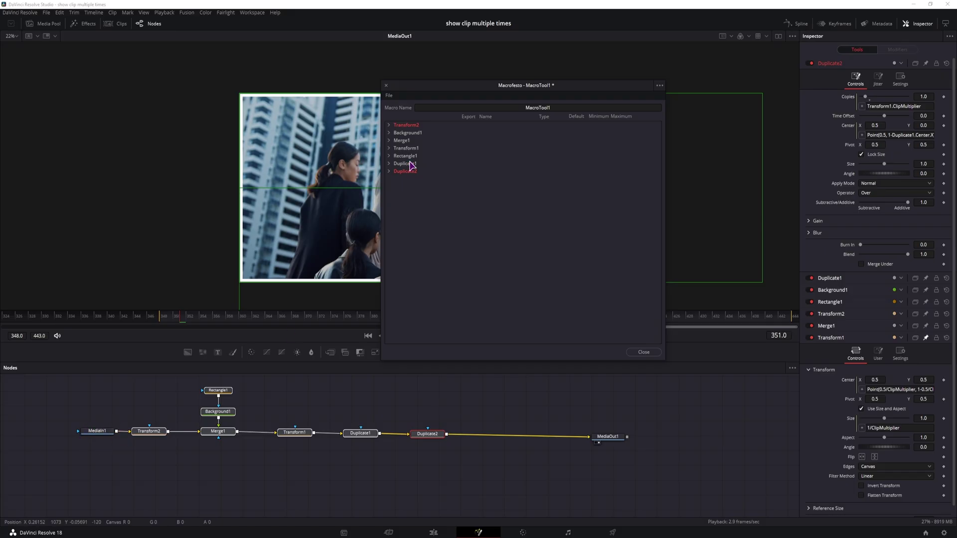
pyautogui.click(389, 126)
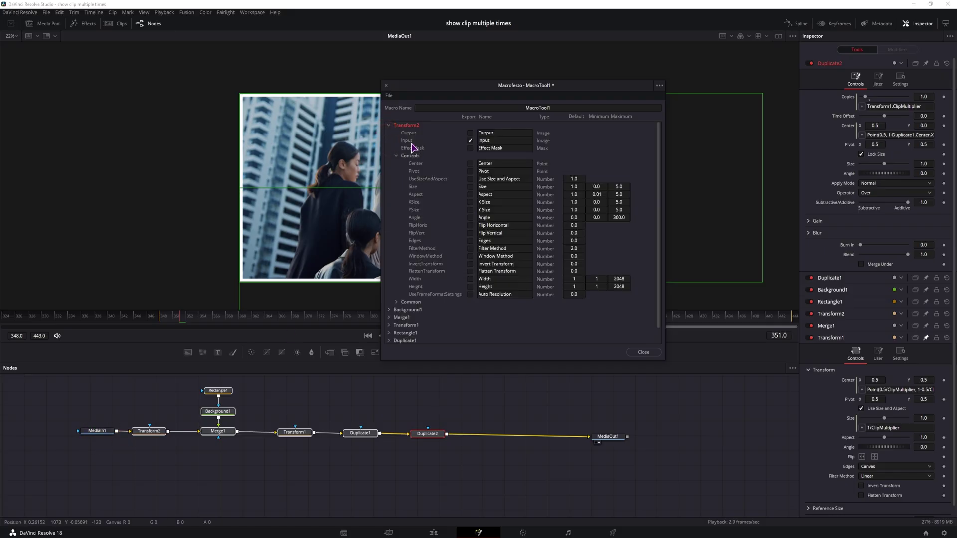
pyautogui.click(390, 126)
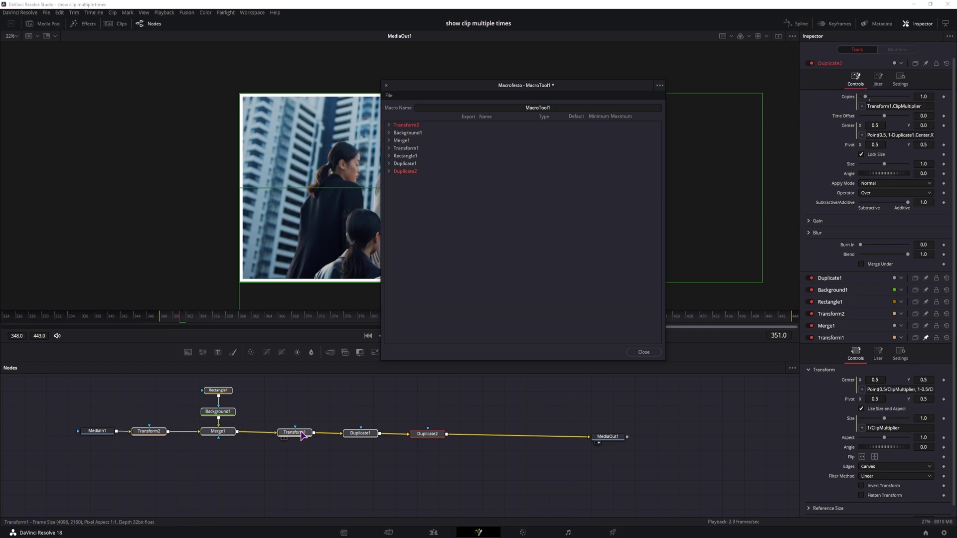
pyautogui.click(389, 148)
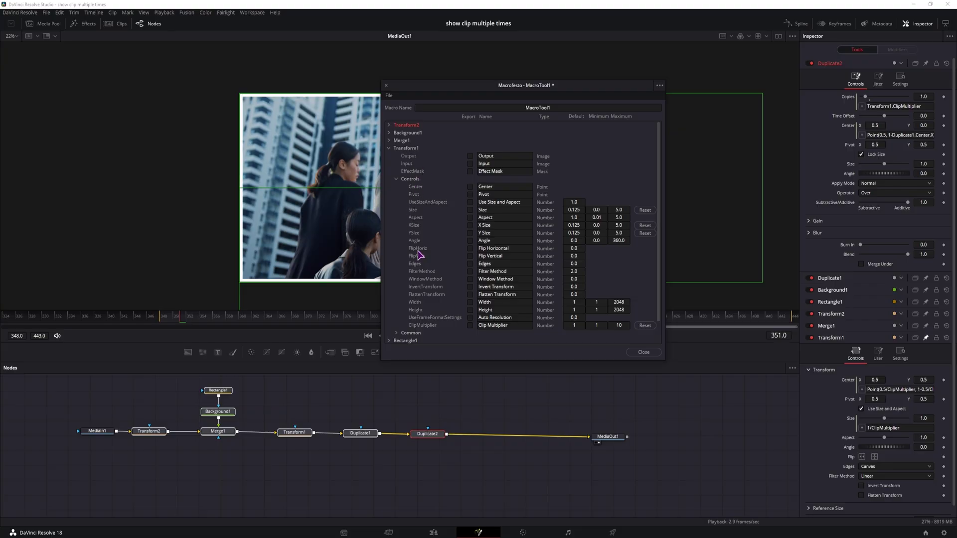
pyautogui.click(470, 327)
pyautogui.click(512, 325)
pyautogui.click(389, 148)
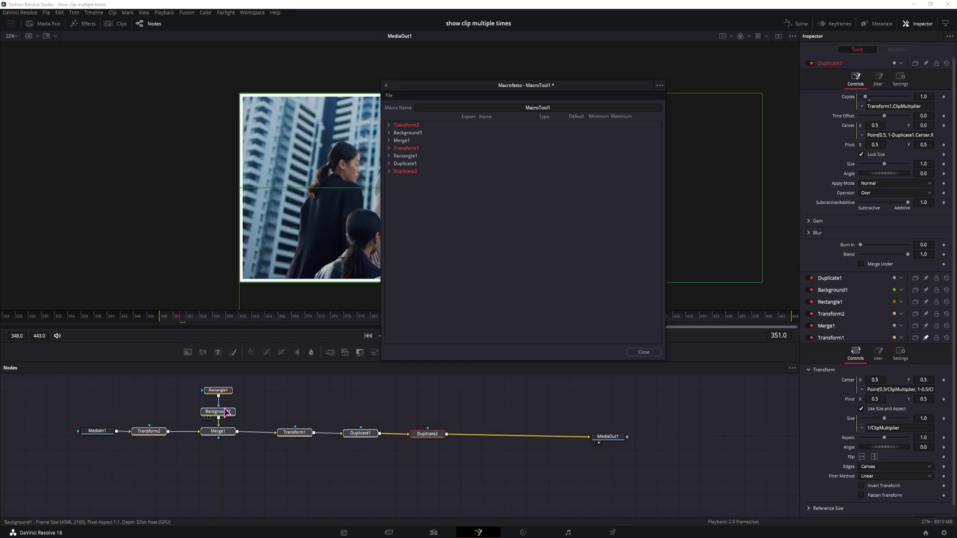
# - Export Background1's colour type and top-left and top-right colour channels
pyautogui.click(389, 133)
pyautogui.click(397, 171)
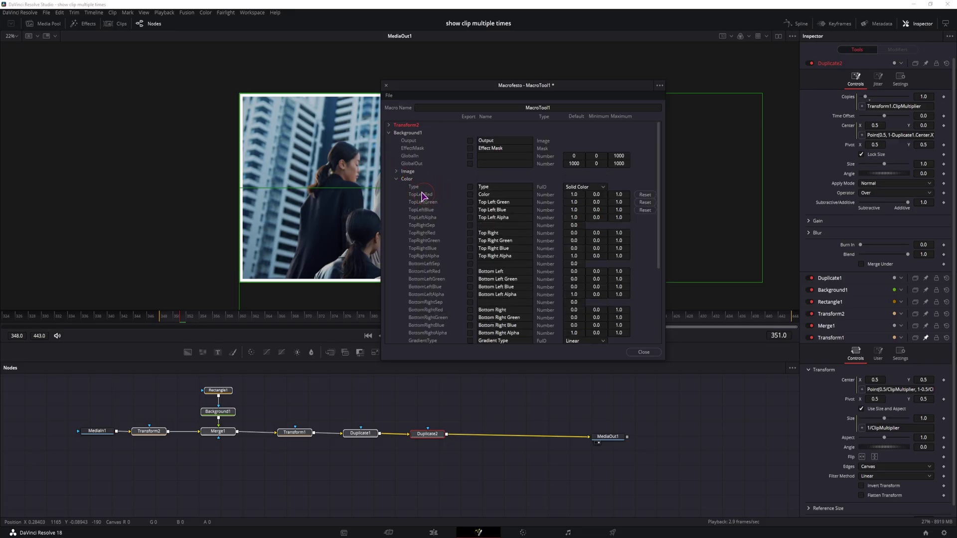
pyautogui.click(470, 195)
pyautogui.scroll(-2, 463, 206)
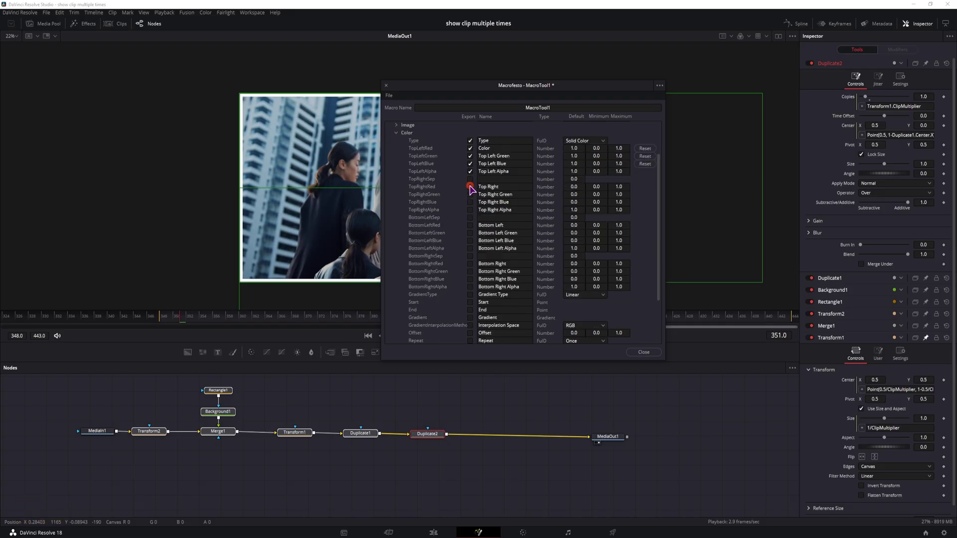
pyautogui.moveTo(470, 187); pyautogui.dragTo(470, 318)
pyautogui.click(396, 133)
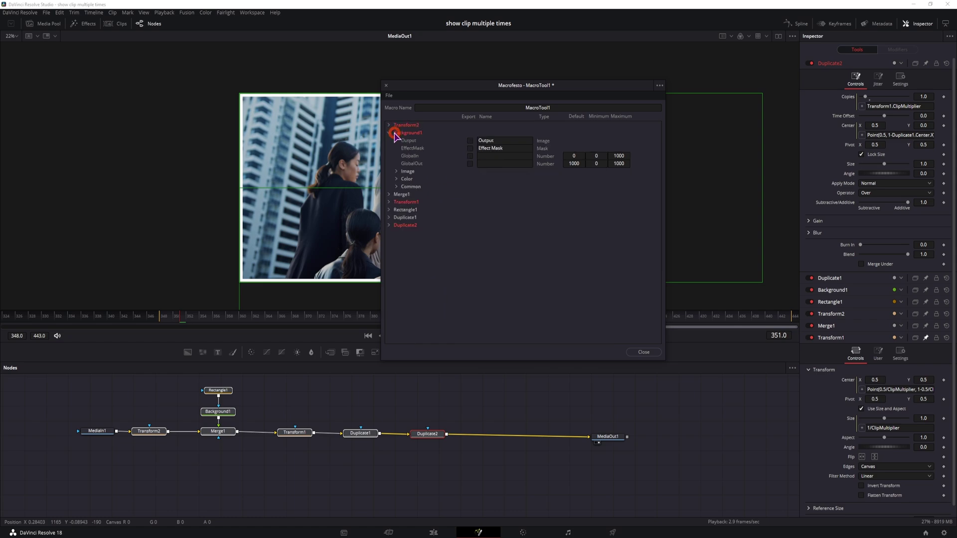
# - Export Rectangle1's Level renamed 'Show Border' plus its BorderWidth in MacroTool1
pyautogui.click(389, 133)
pyautogui.click(389, 157)
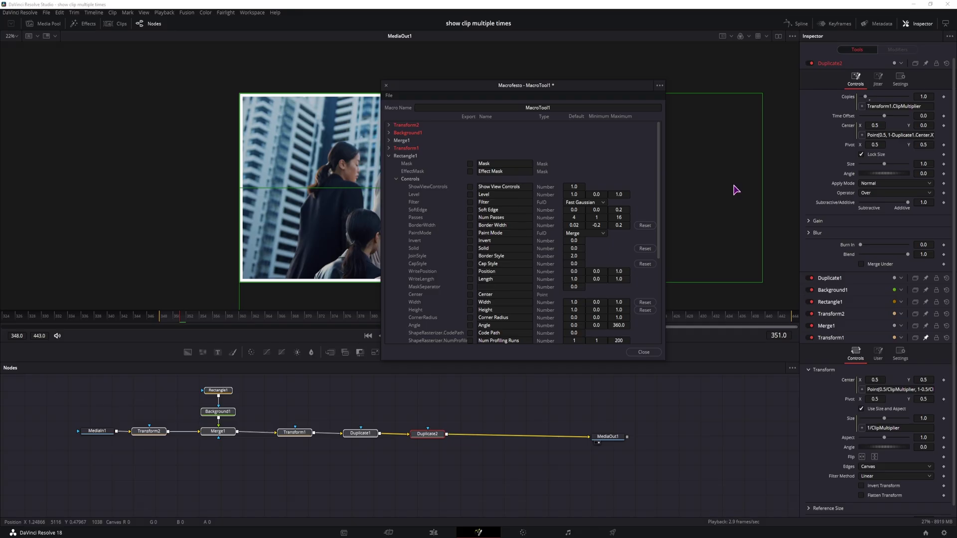
pyautogui.click(470, 194)
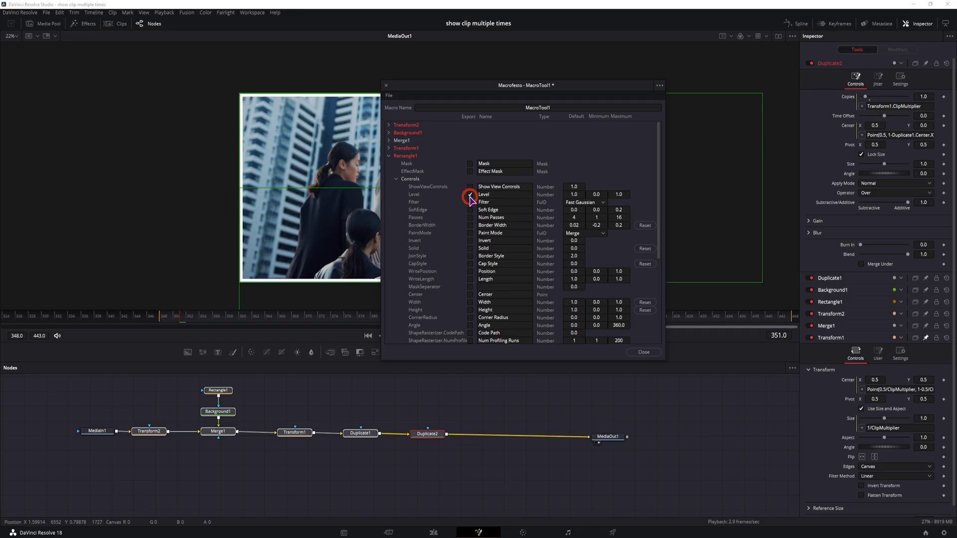
pyautogui.click(497, 195)
pyautogui.write('Sh')
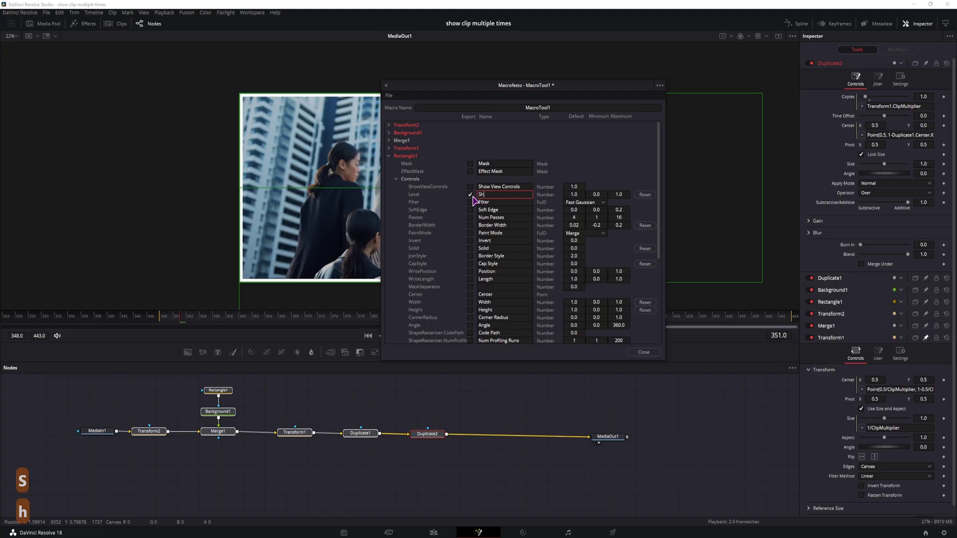
pyautogui.write('ow Border')
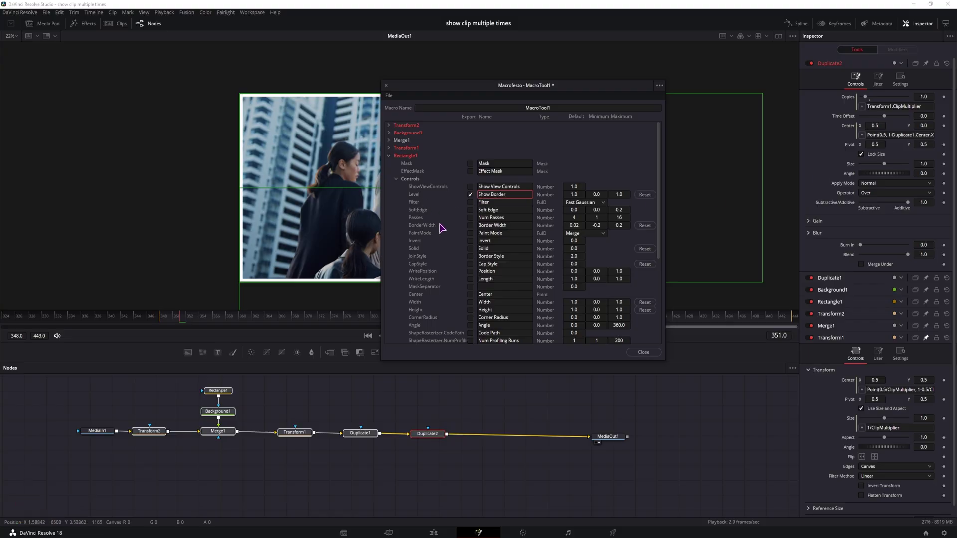
pyautogui.click(470, 225)
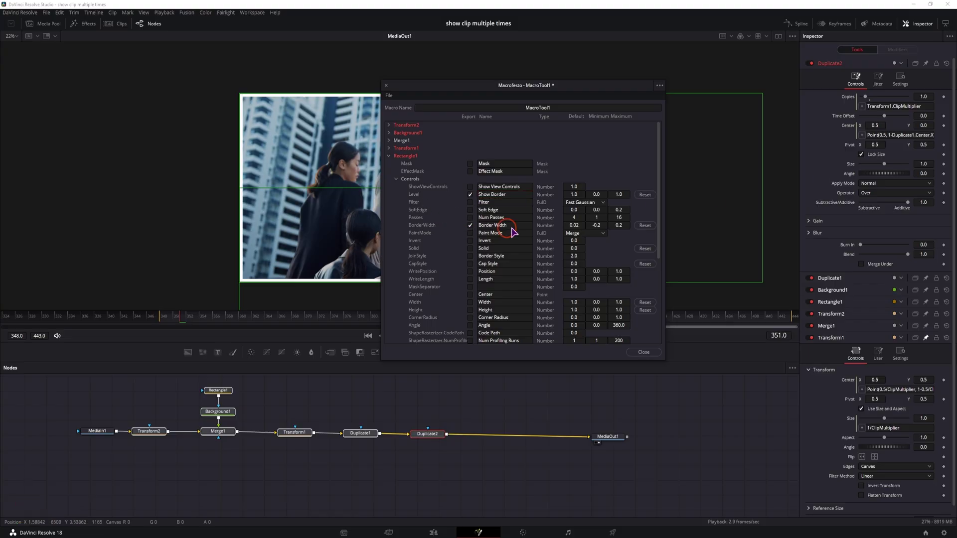
pyautogui.click(389, 155)
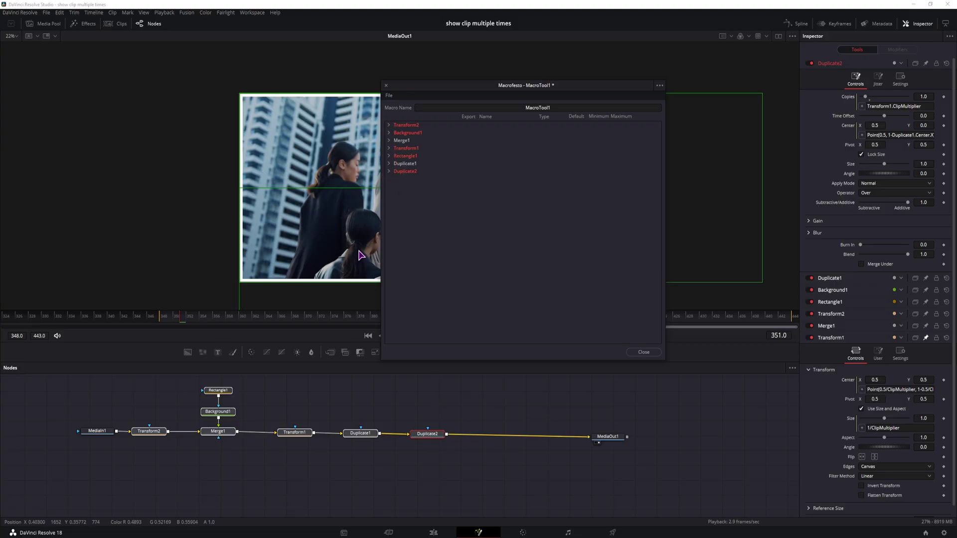
pyautogui.click(352, 437)
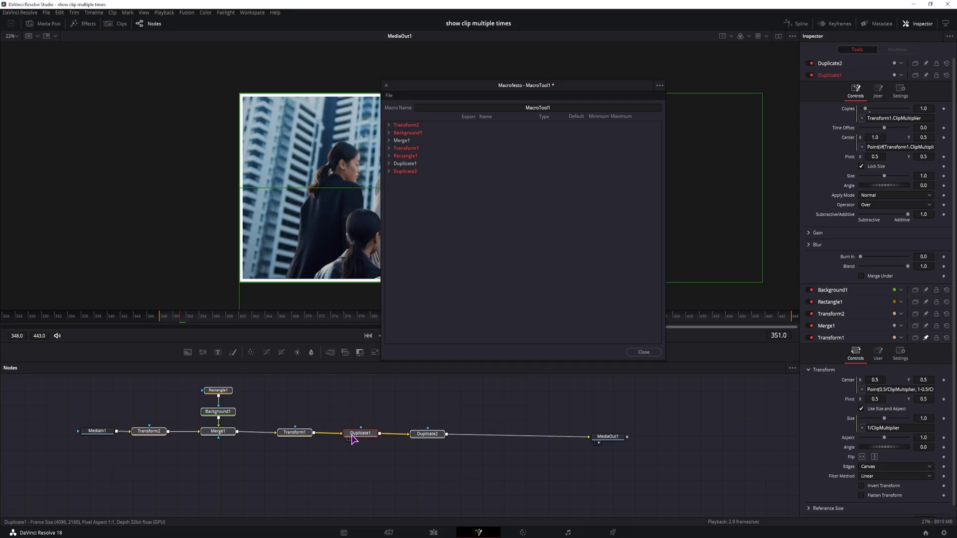
# - Export Transform2's Size control in the macro and rename it 'Clip Size'
pyautogui.click(388, 124)
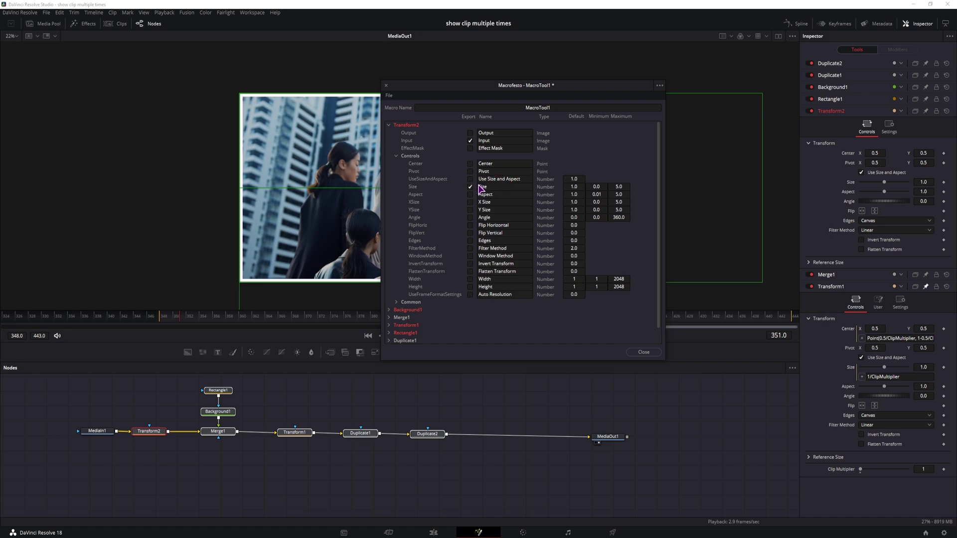
pyautogui.click(481, 188)
pyautogui.click(500, 190)
pyautogui.press('shift')
pyautogui.write('Clip')
pyautogui.click(512, 313)
pyautogui.click(389, 96)
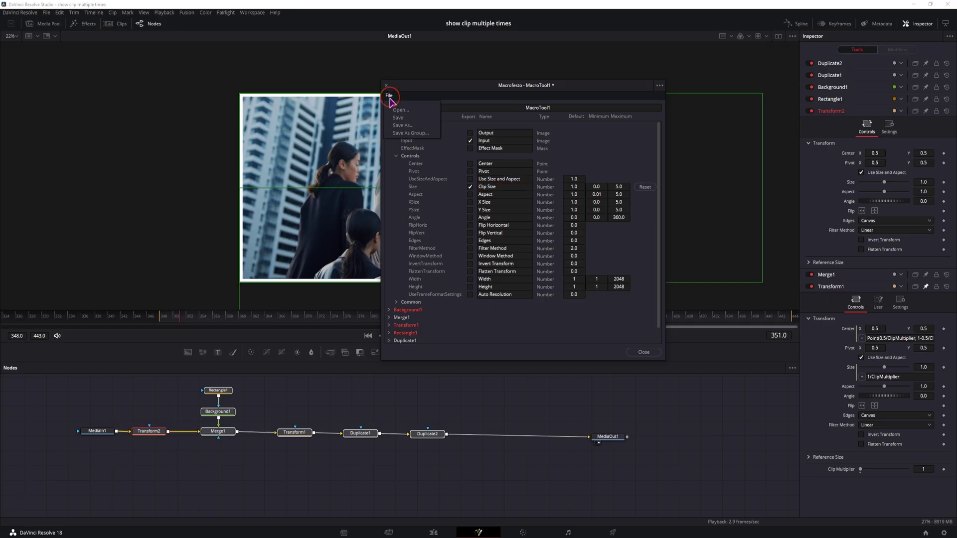
# - Save the macro as a group, browsing to Fusion\Templates\Edit\Effects
pyautogui.click(414, 134)
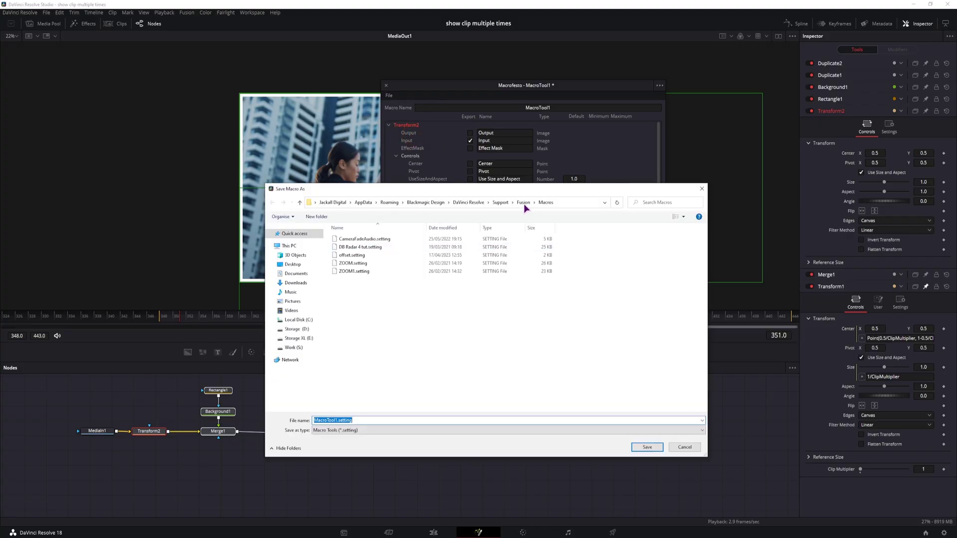
pyautogui.click(524, 204)
pyautogui.doubleClick(348, 377)
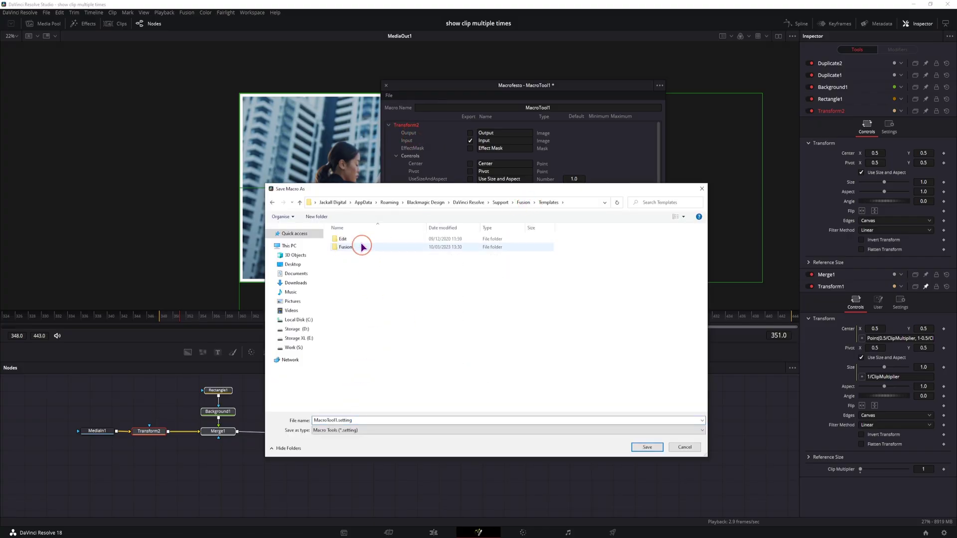
pyautogui.click(360, 241)
pyautogui.doubleClick(361, 242)
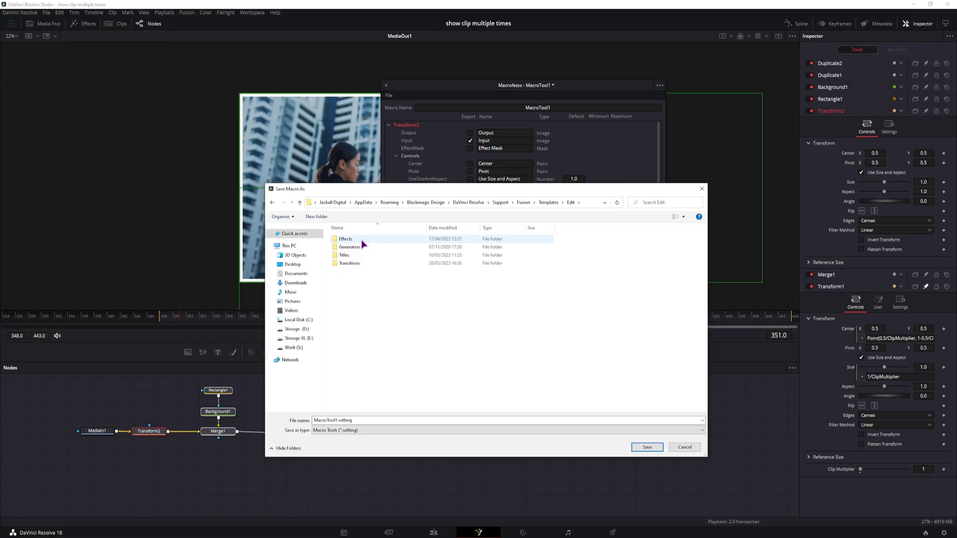
pyautogui.click(362, 240)
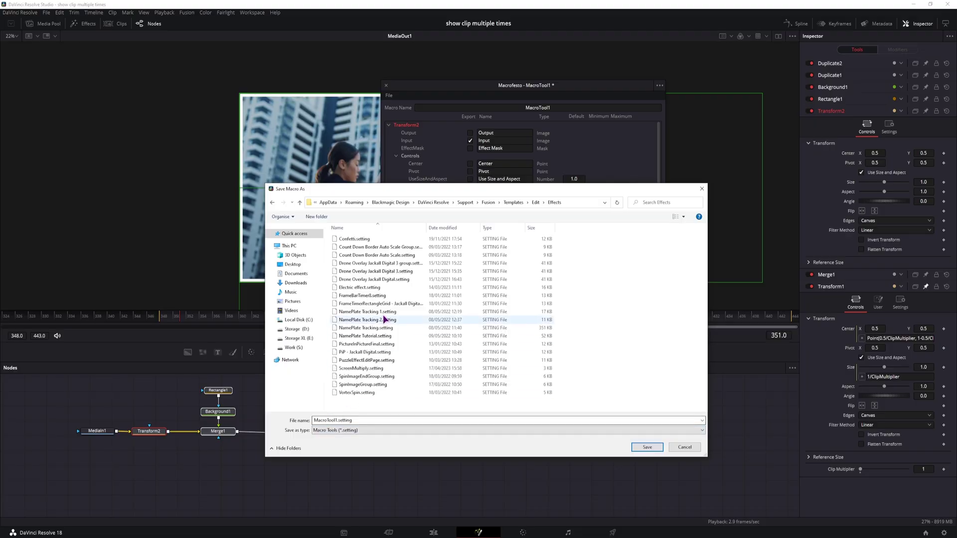
# - Name the file ScreenMultiplyTutorial.setting, copy the folder path, and save
pyautogui.click(369, 368)
pyautogui.doubleClick(348, 420)
pyautogui.click(345, 420)
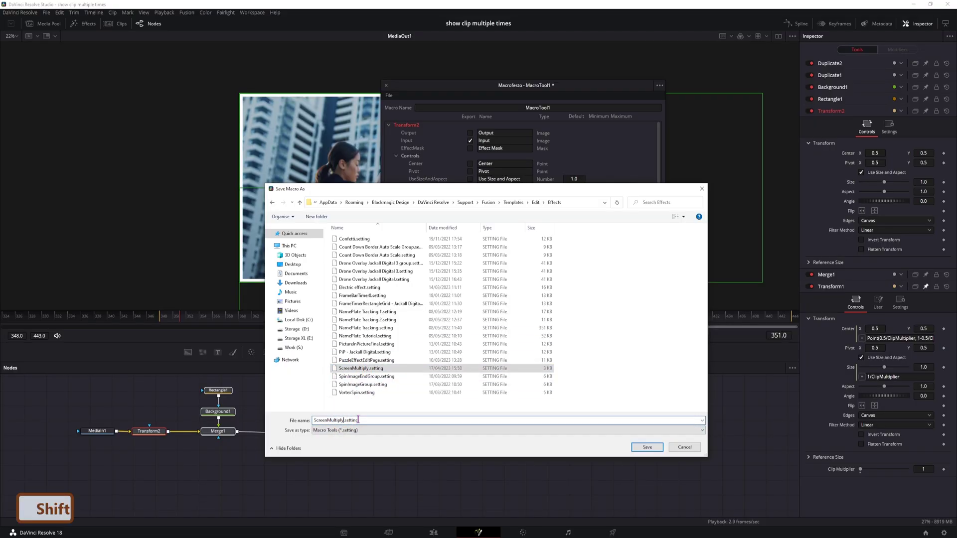
pyautogui.write('Tutorial')
pyautogui.click(579, 203)
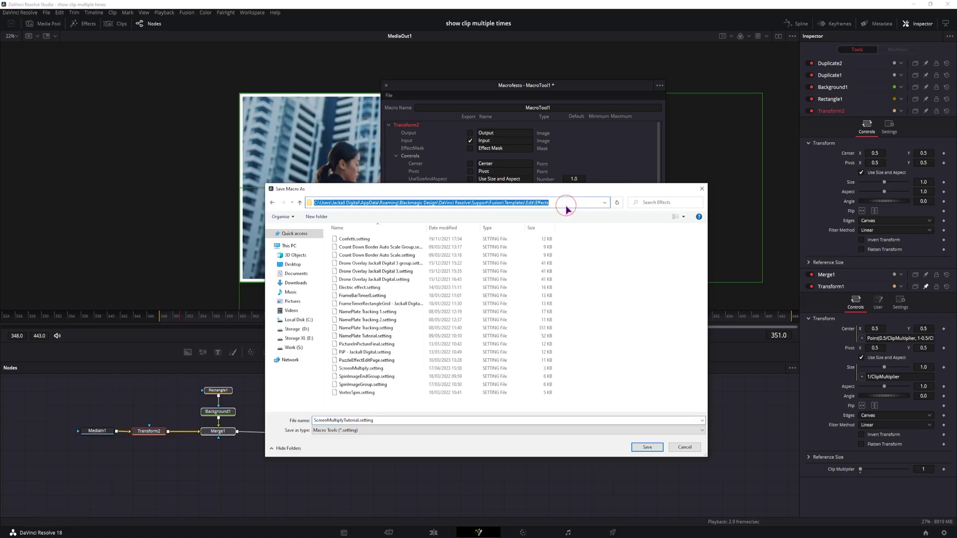
pyautogui.hotkey('ctrl', 'c')
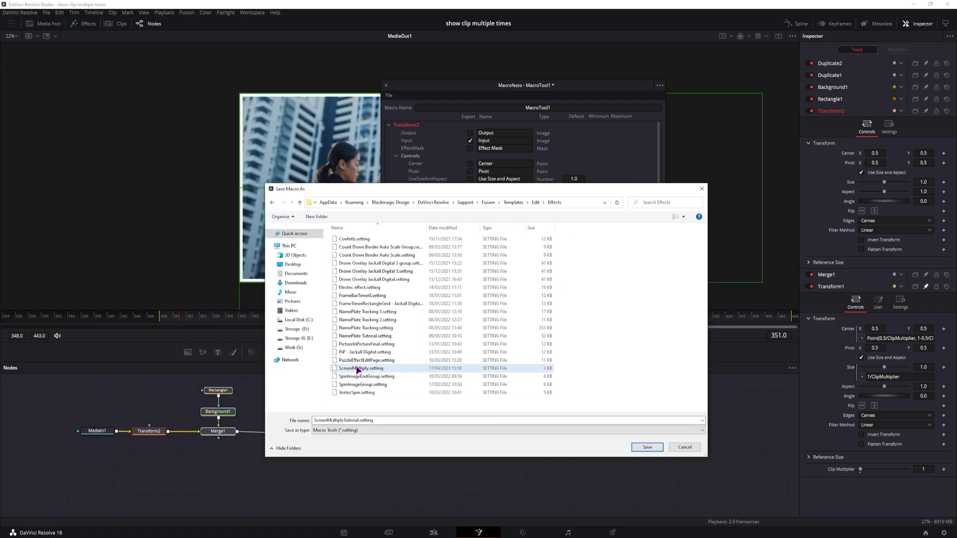
pyautogui.click(647, 446)
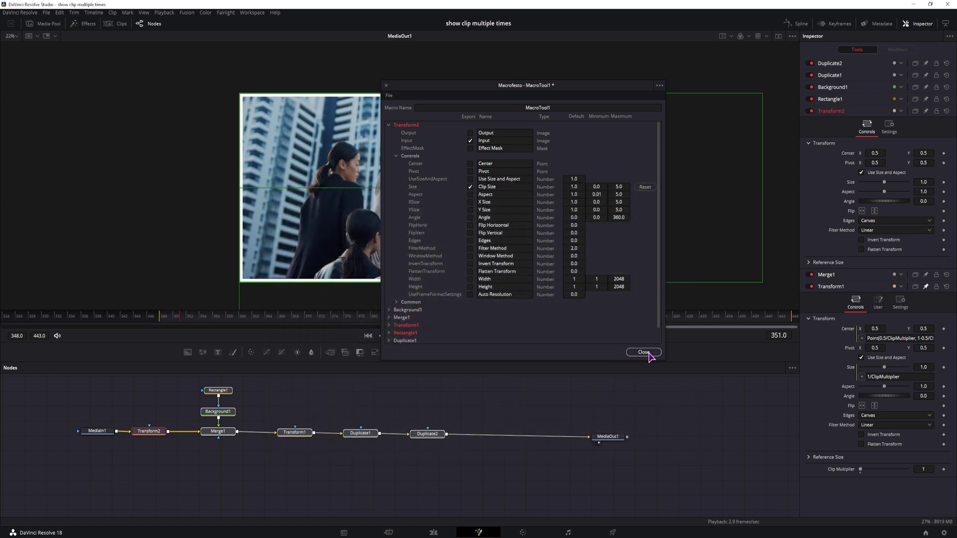
# - Close the macro editor and go to the Edit page with Effects and Media Pool showing
pyautogui.click(643, 352)
pyautogui.hotkey('shift', '4')
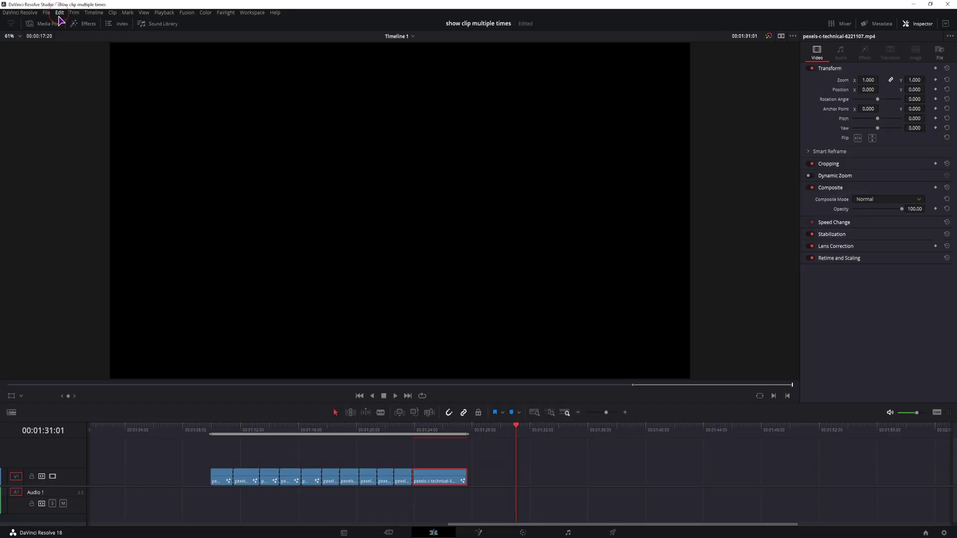
pyautogui.click(85, 25)
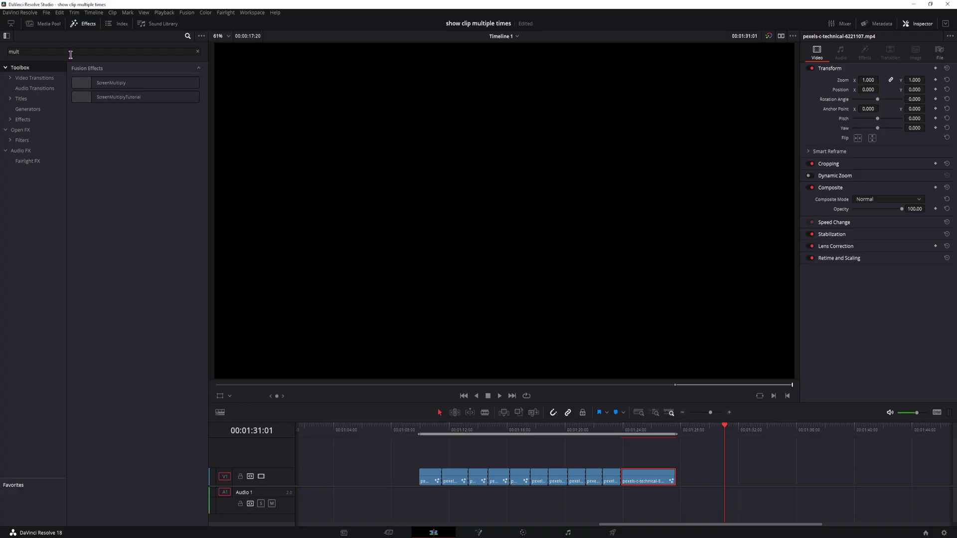
pyautogui.click(44, 24)
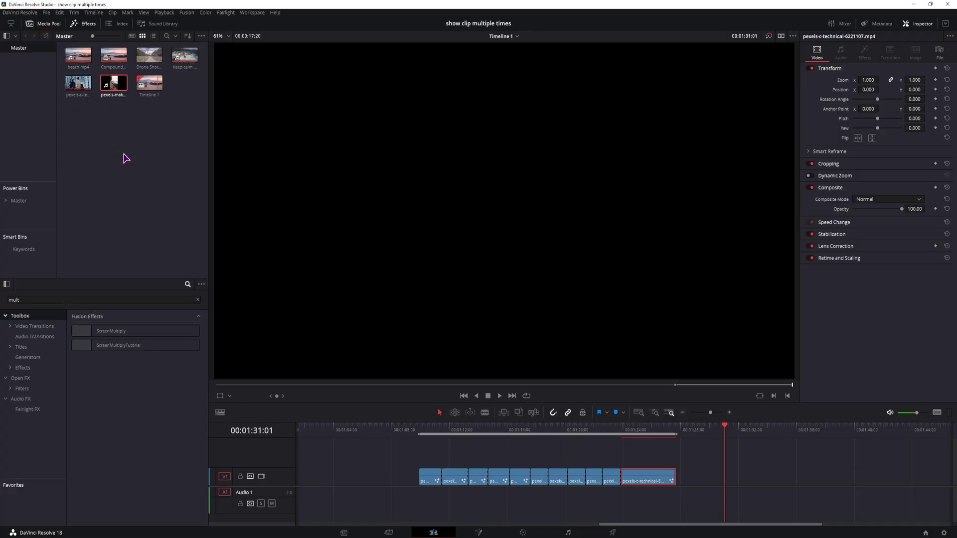
# - Place Drone Shot on V1 and apply ScreenMultiplyTutorial to it, showing its effect controls
pyautogui.click(149, 56)
pyautogui.press('F10')
pyautogui.moveTo(140, 345); pyautogui.dragTo(755, 479)
pyautogui.hscroll(5, 619, 449)
pyautogui.click(866, 52)
pyautogui.click(925, 26)
pyautogui.click(925, 28)
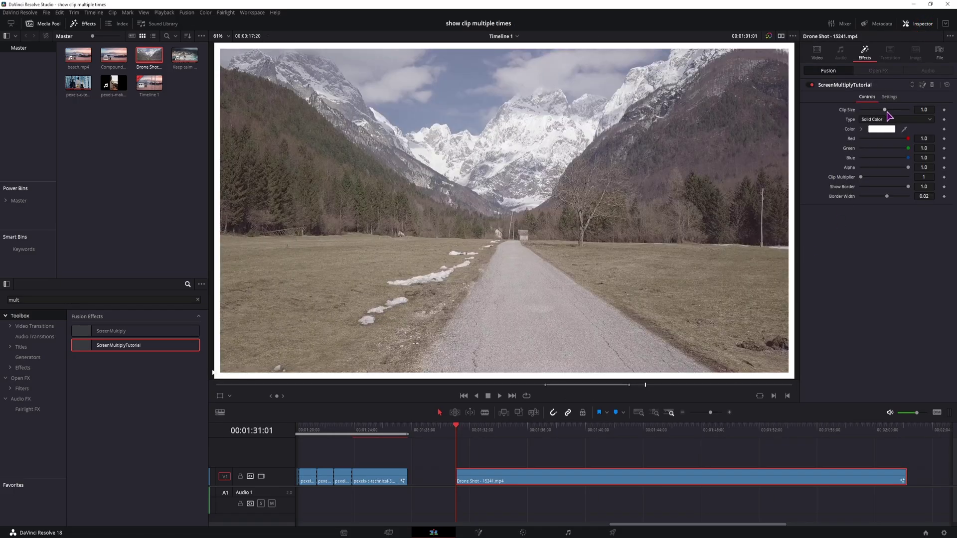
# - Try Clip Size at about 1.19 and a purple border, then reset both
pyautogui.moveTo(886, 113)
pyautogui.mouseDown()
pyautogui.moveTo(876, 111)
pyautogui.moveTo(888, 107)
pyautogui.mouseUp()
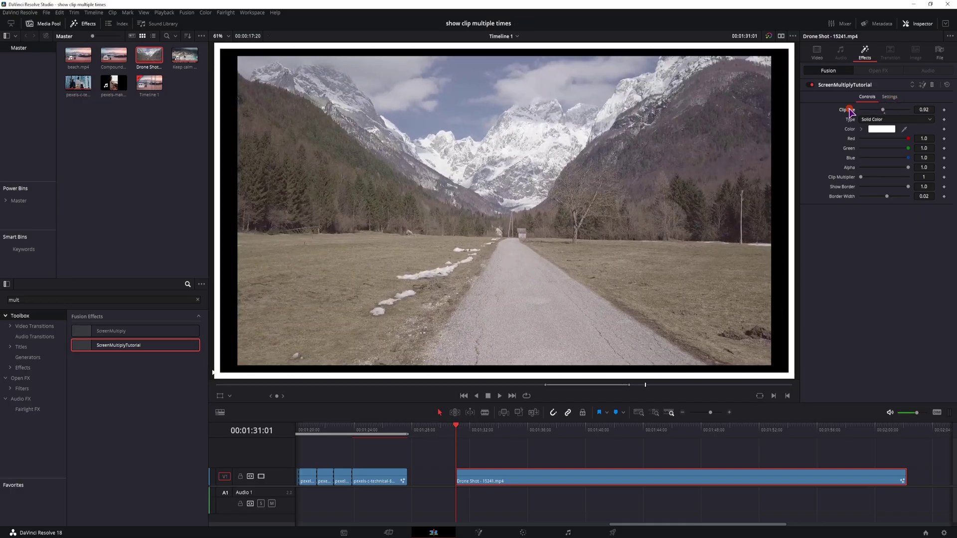
pyautogui.doubleClick(884, 111)
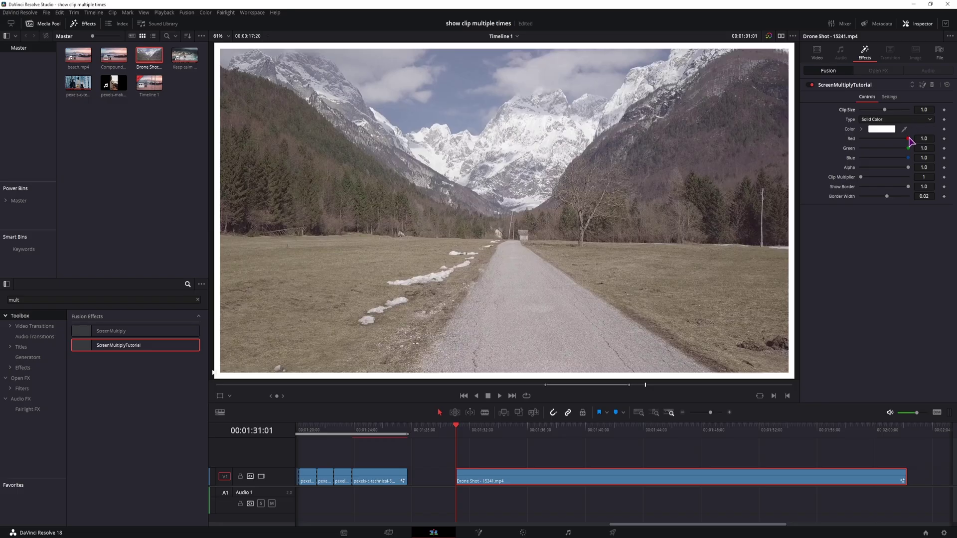
pyautogui.moveTo(910, 143); pyautogui.dragTo(850, 170)
pyautogui.doubleClick(859, 140)
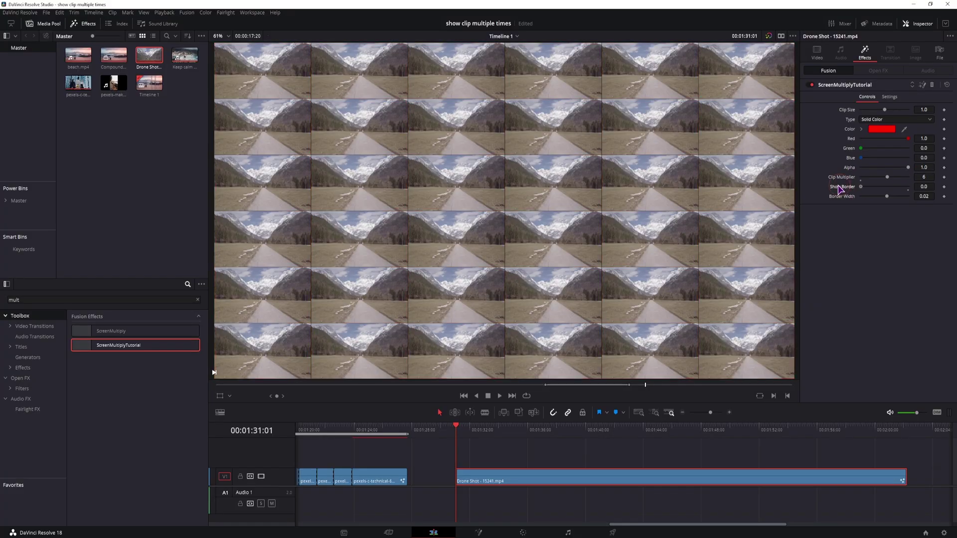
# - Turn on borders around every tile, lighten the border colour, and move to 00:01:32:06
pyautogui.moveTo(861, 186); pyautogui.dragTo(886, 200)
pyautogui.moveTo(861, 148); pyautogui.dragTo(921, 160)
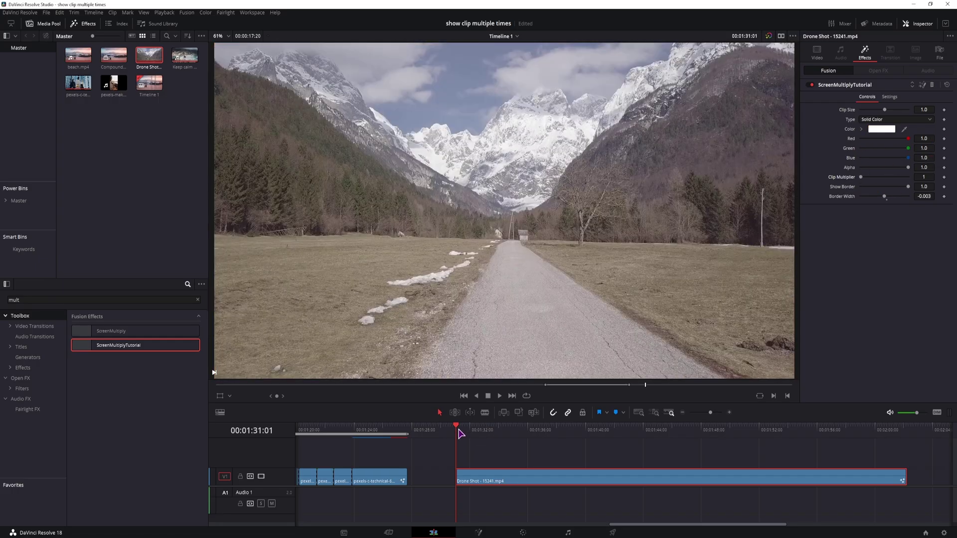
pyautogui.moveTo(458, 430); pyautogui.dragTo(474, 431)
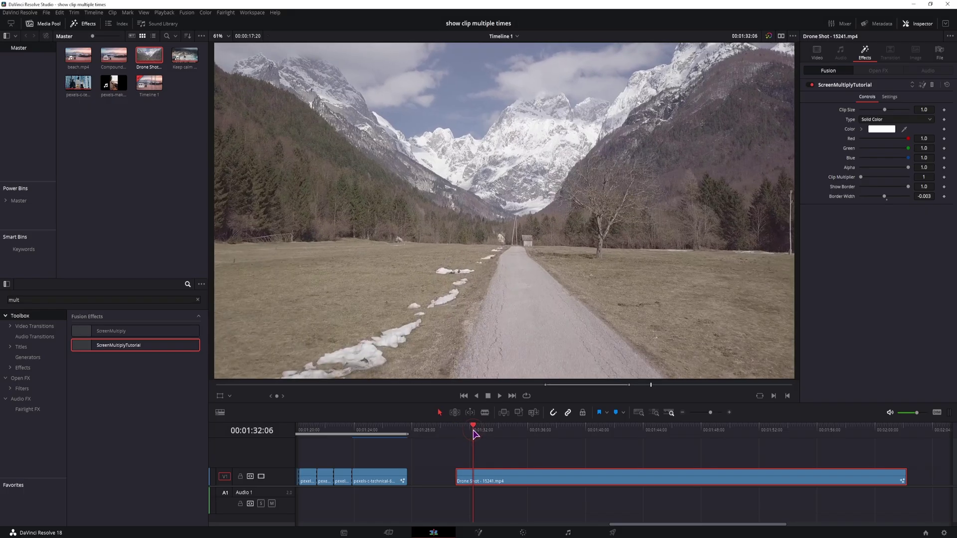
# - Keyframe Clip Multiplier at 2, then at 3 one frame after 00:01:33:12
pyautogui.click(944, 178)
pyautogui.moveTo(861, 178); pyautogui.dragTo(868, 190)
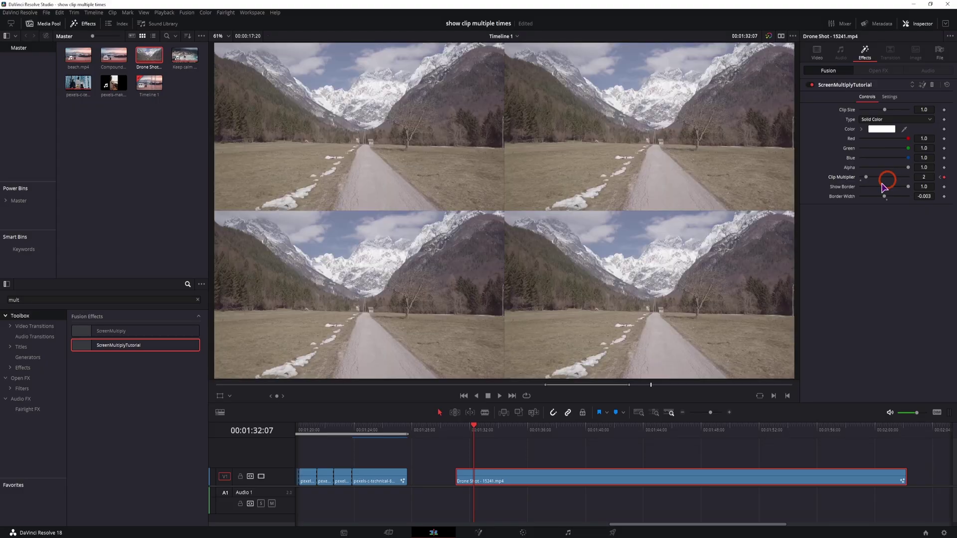
pyautogui.click(491, 429)
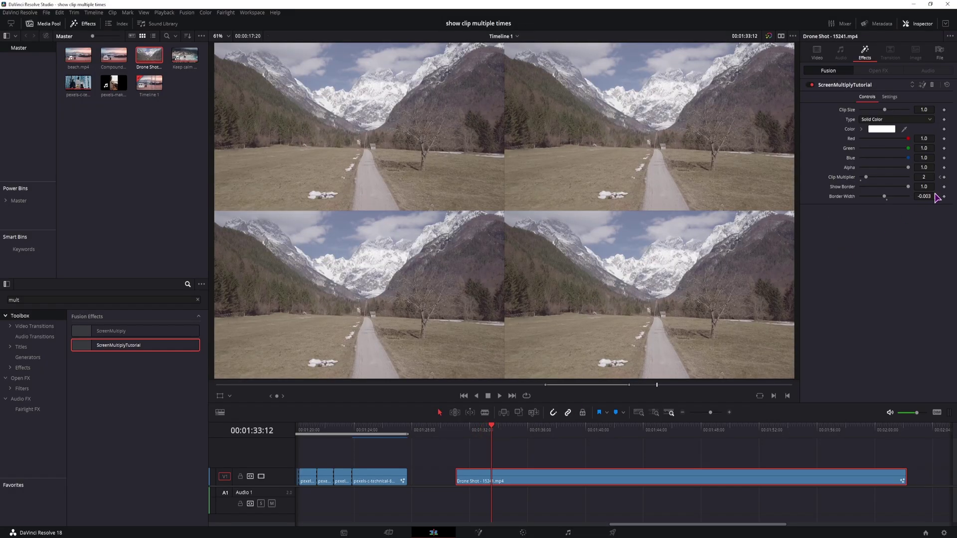
pyautogui.press('Right')
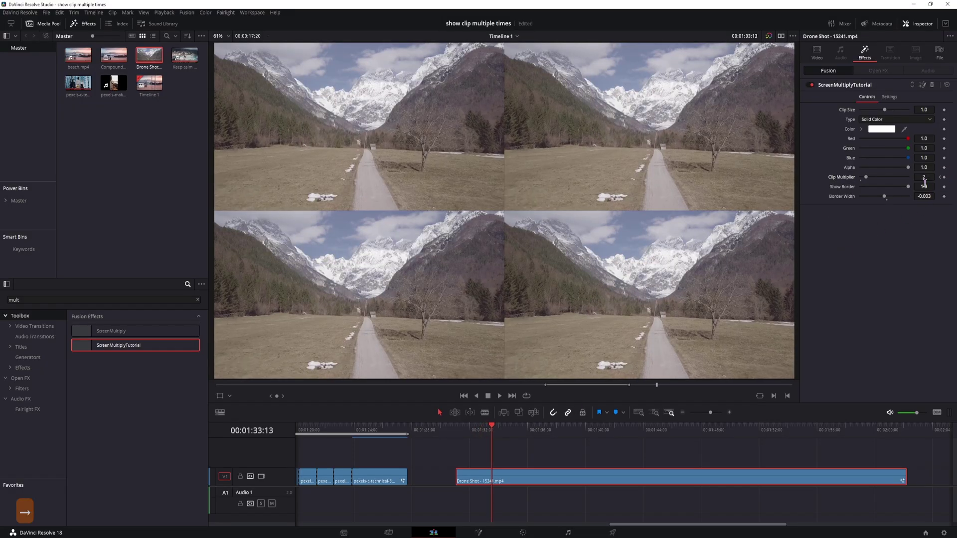
pyautogui.click(890, 177)
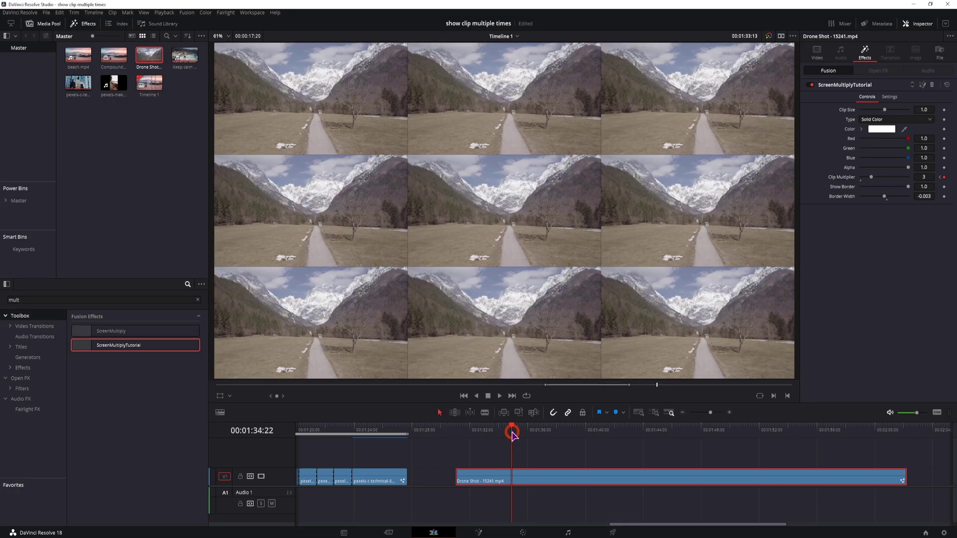
# - Add a keyframe at 00:01:34:22 and set Clip Multiplier to 4 a frame later
pyautogui.click(512, 431)
pyautogui.click(944, 178)
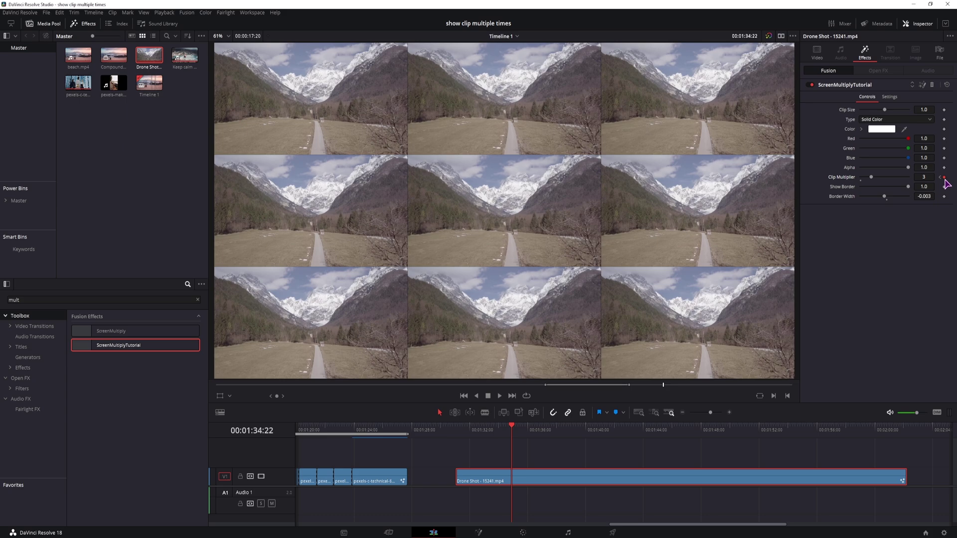
pyautogui.press('Right')
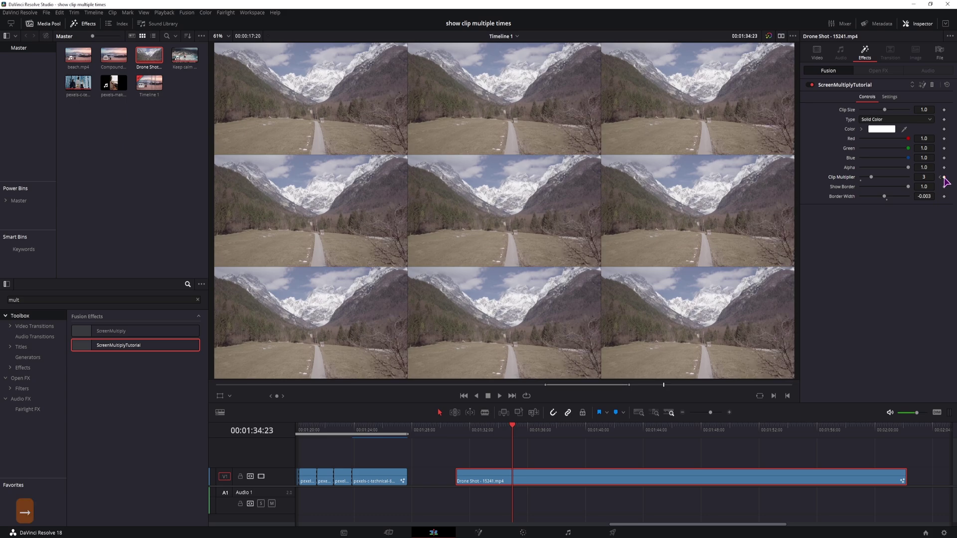
pyautogui.write('4')
pyautogui.press('Return')
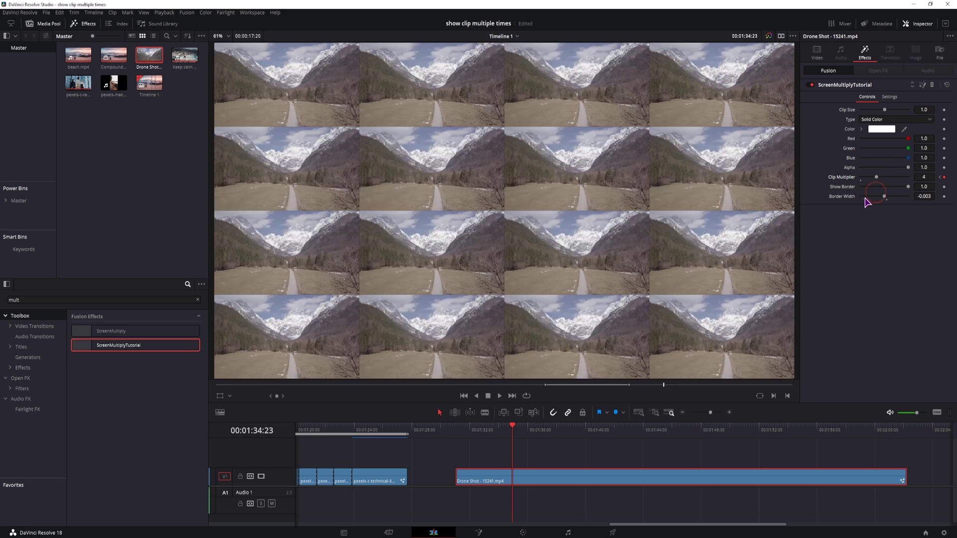
# - Keyframe Clip Multiplier up to 5 after 00:01:36:05 and hold it at 00:01:37:21
pyautogui.click(530, 429)
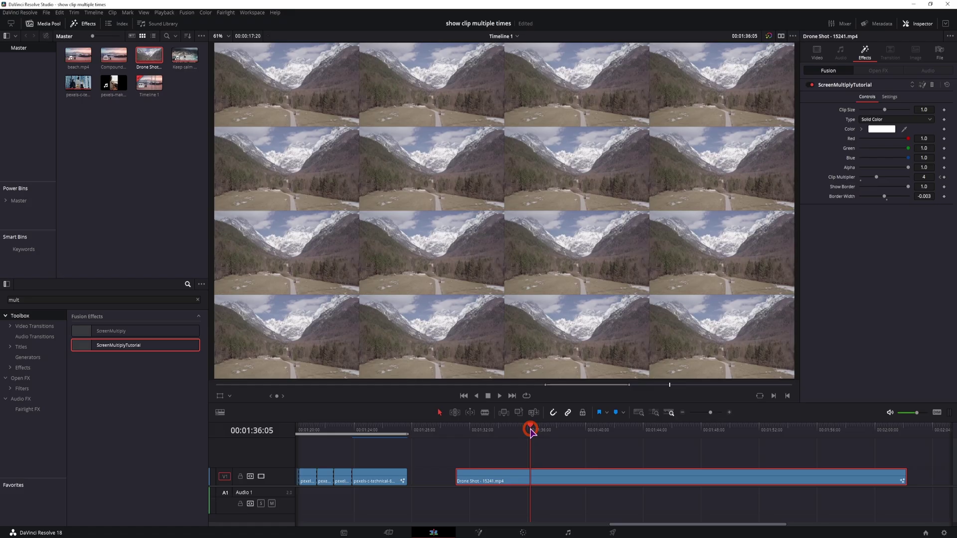
pyautogui.click(944, 177)
pyautogui.press('Right')
pyautogui.click(901, 177)
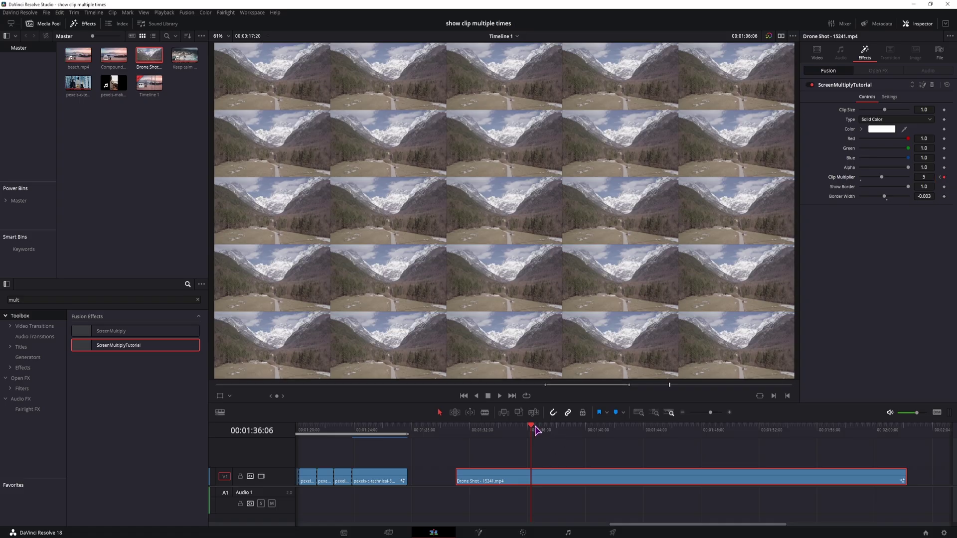
pyautogui.click(554, 432)
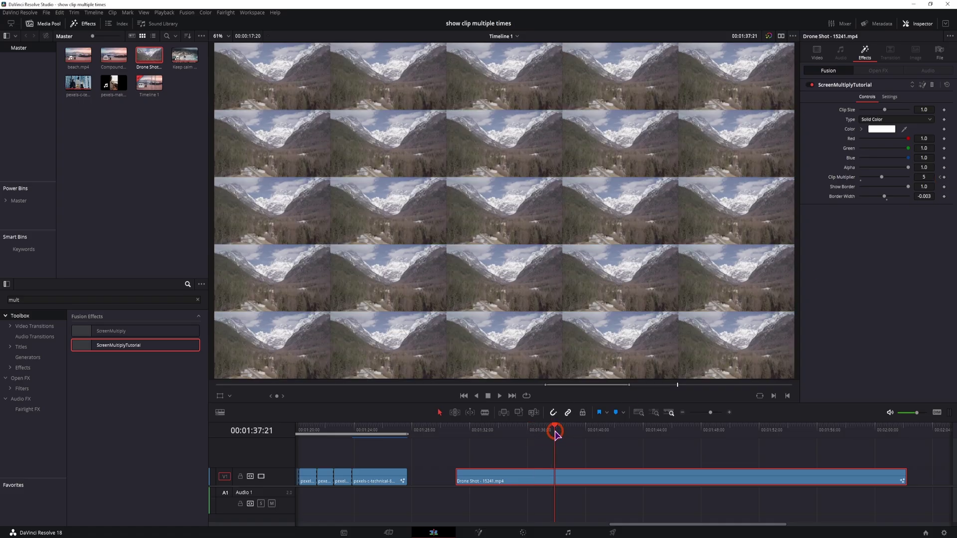
pyautogui.click(944, 176)
pyautogui.press('Right')
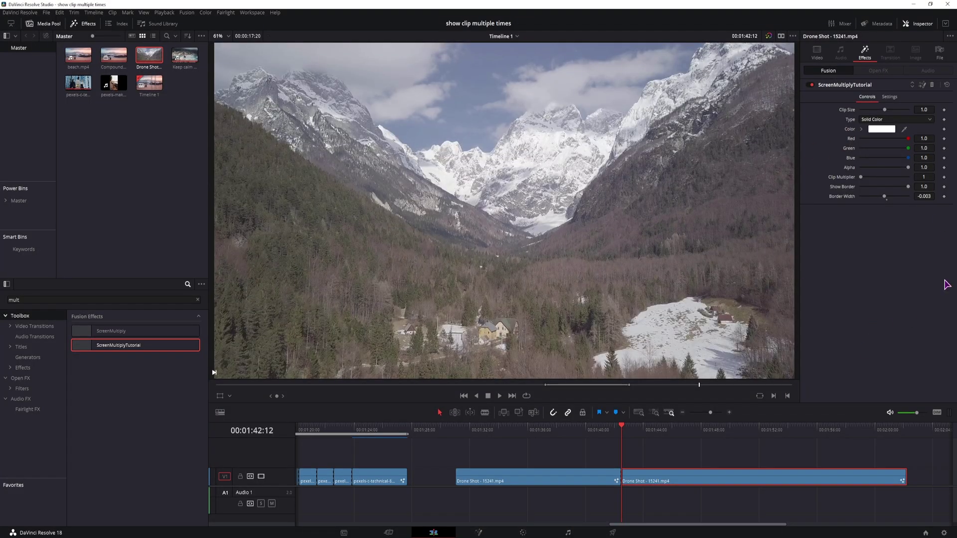
# - Split Drone Shot at 00:01:43:08 and 00:01:43:22, setting Clip Multiplier 2 and 3
pyautogui.click(633, 430)
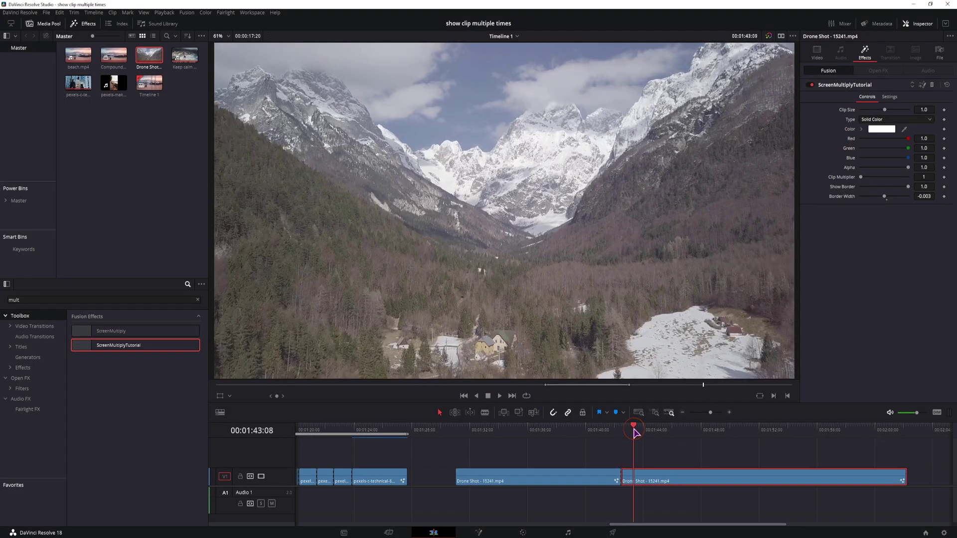
pyautogui.hotkey('ctrl', 'b')
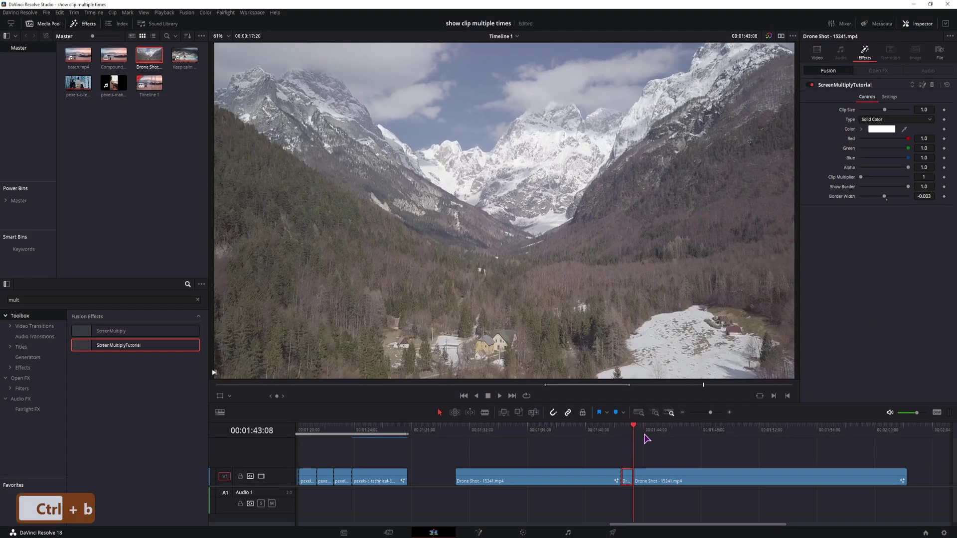
pyautogui.click(658, 480)
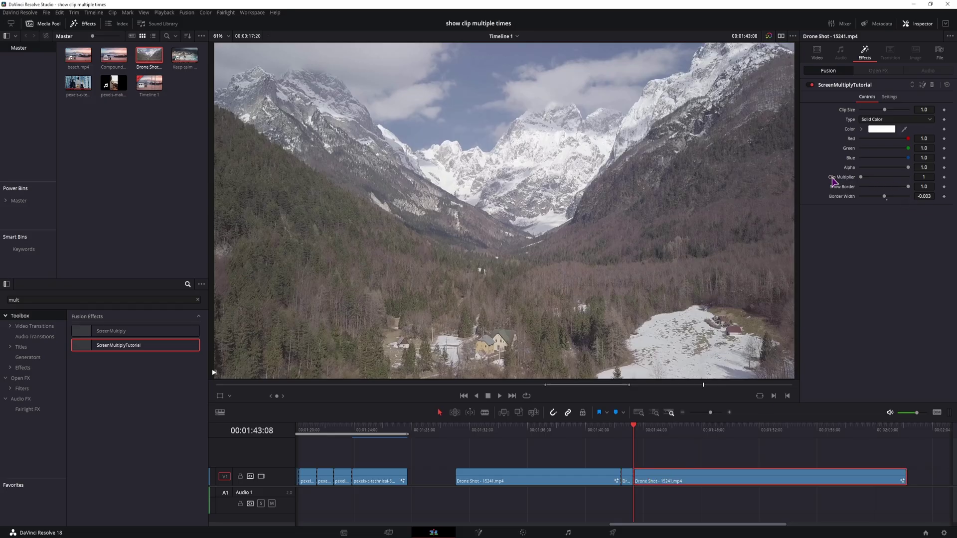
pyautogui.click(872, 178)
pyautogui.moveTo(634, 428); pyautogui.dragTo(643, 428)
pyautogui.hotkey('ctrl', 'b')
pyautogui.click(847, 360)
pyautogui.click(876, 177)
# - Split at 00:01:44:17 and 00:01:46:05, setting Clip Multiplier 5 and 6
pyautogui.click(645, 428)
pyautogui.moveTo(646, 432); pyautogui.dragTo(653, 429)
pyautogui.hotkey('ctrl', 'b')
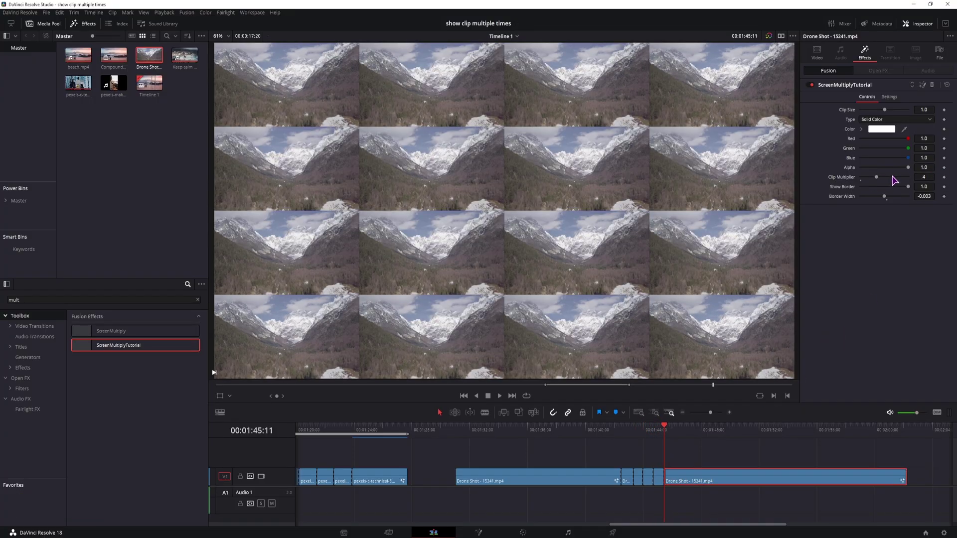
pyautogui.click(882, 178)
pyautogui.click(675, 429)
pyautogui.hotkey('ctrl', 'b')
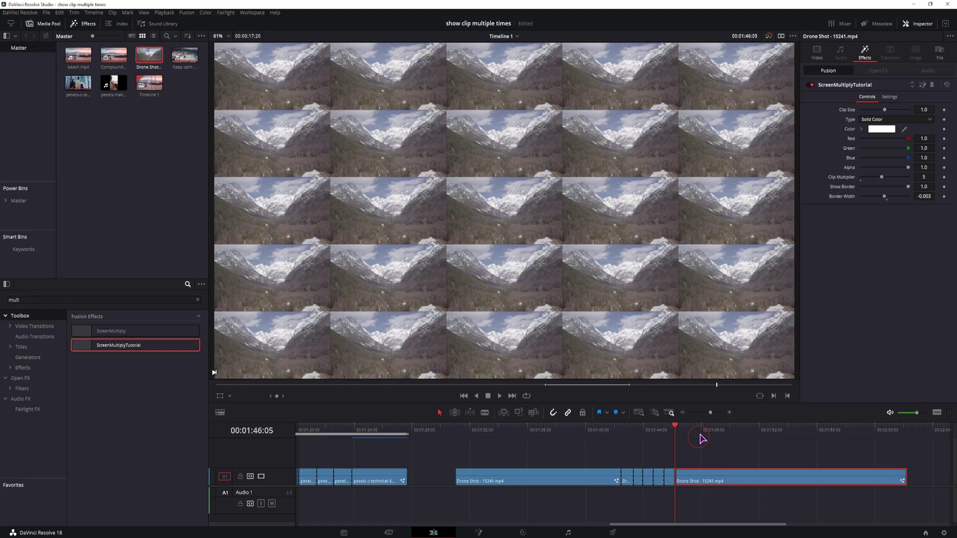
pyautogui.click(905, 178)
# - Split at 00:01:46:20 and 1:47:15 with Clip Multiplier 7 and 8, then return to about 1:32
pyautogui.click(690, 432)
pyautogui.click(684, 429)
pyautogui.hotkey('ctrl', 'b')
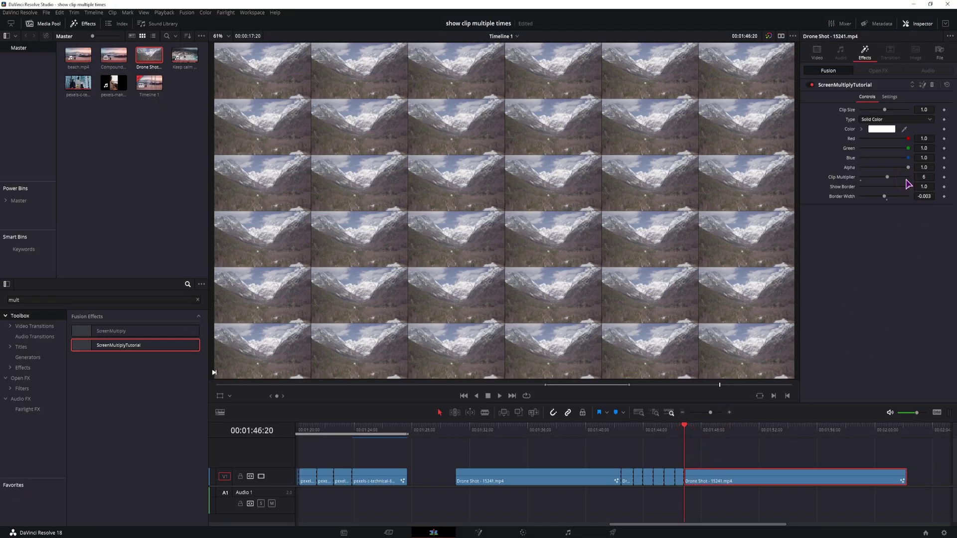
pyautogui.click(907, 179)
pyautogui.click(696, 429)
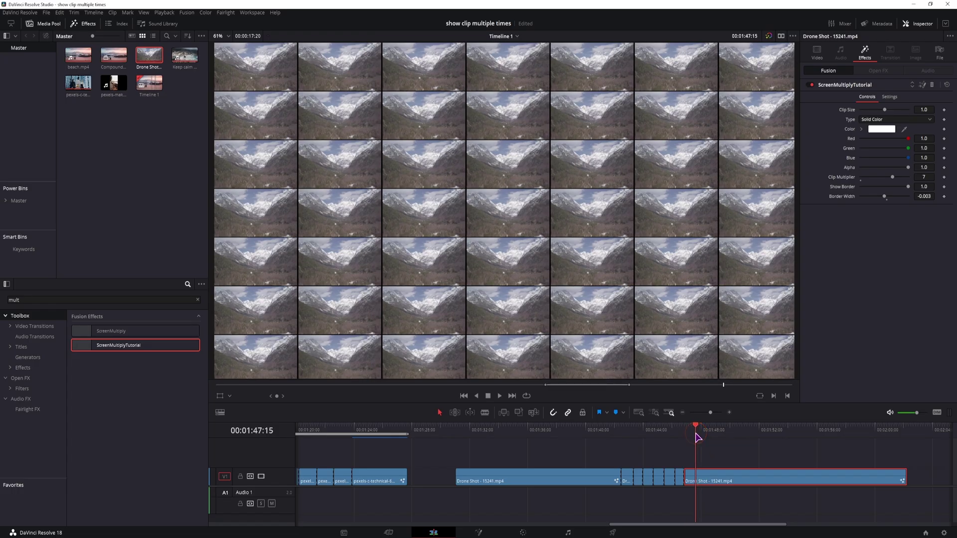
pyautogui.hotkey('ctrl', 'b')
pyautogui.click(902, 178)
pyautogui.click(483, 431)
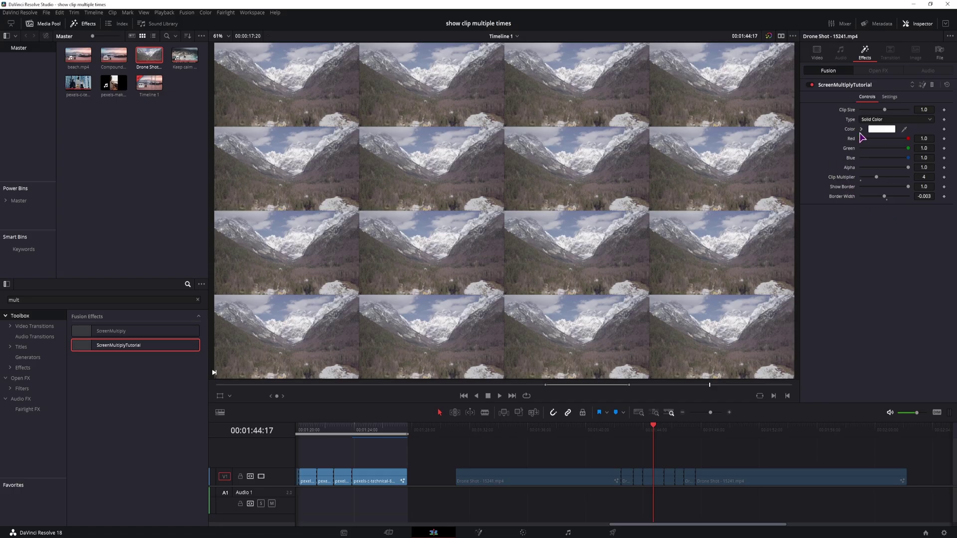
# - Open ScreenMultiplyTutorial.setting from the Effects folder with Edit with Notepad++
pyautogui.hotkey('alt', 'Tab')
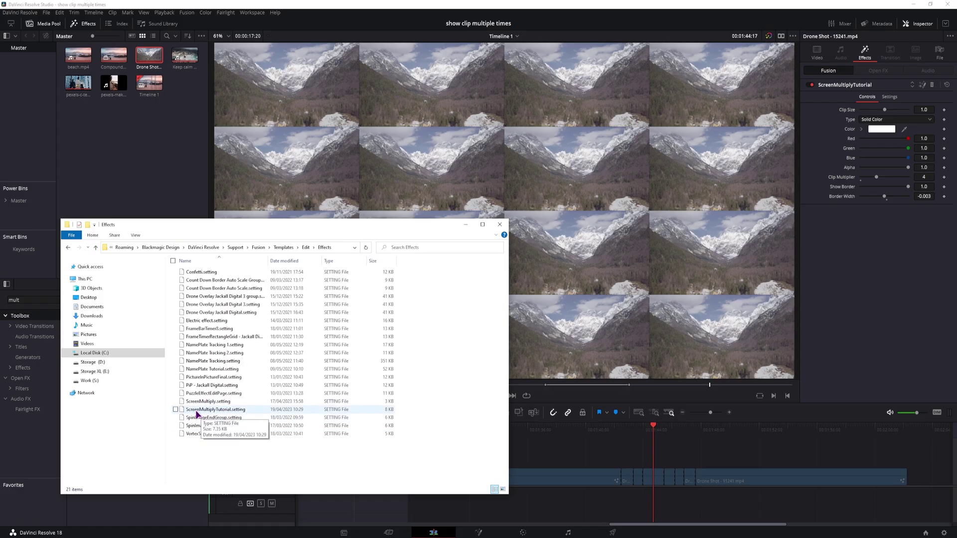
pyautogui.click(230, 413)
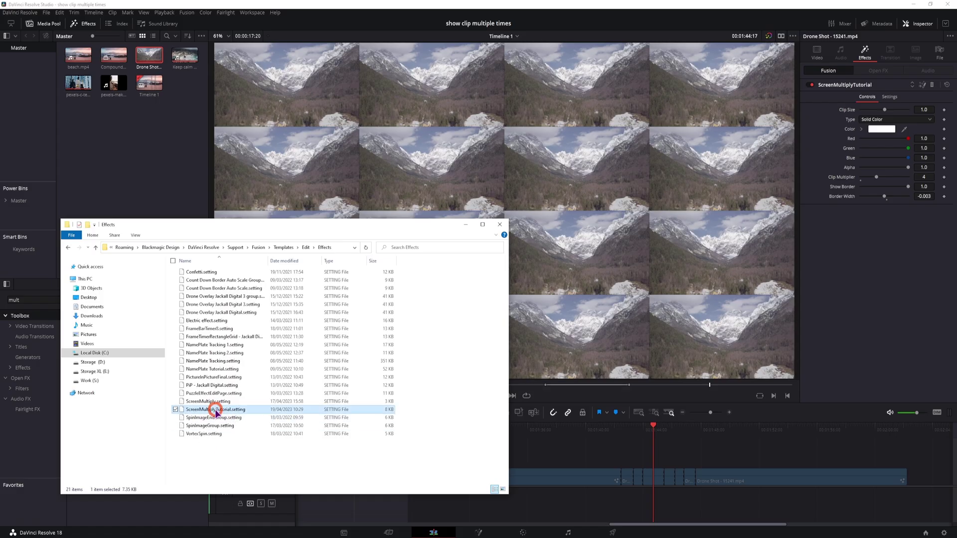
pyautogui.rightClick(215, 410)
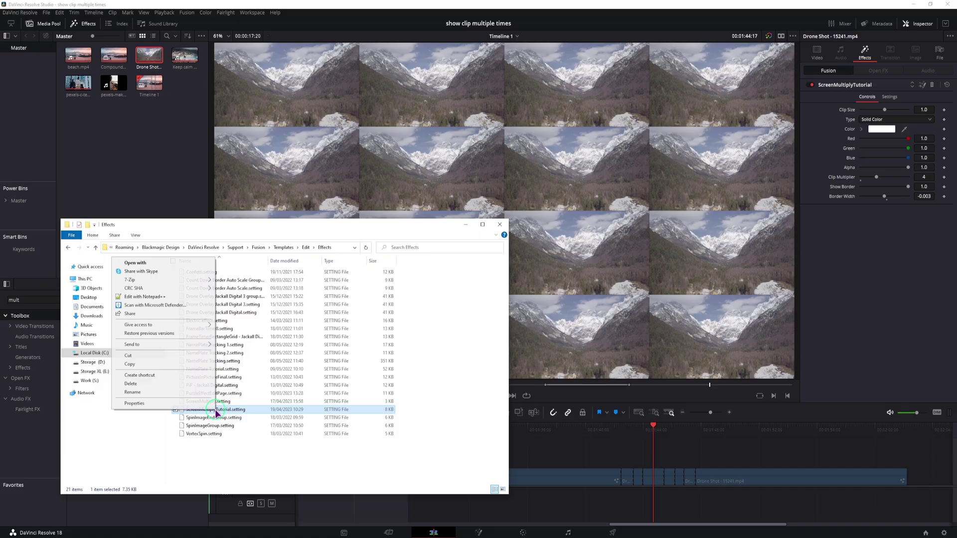
pyautogui.click(181, 297)
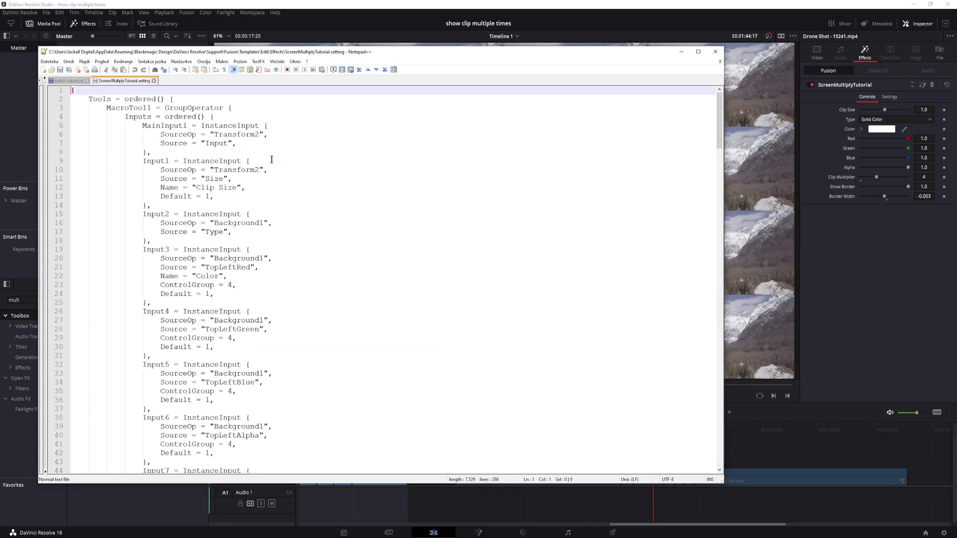
pyautogui.moveTo(146, 161); pyautogui.dragTo(231, 204)
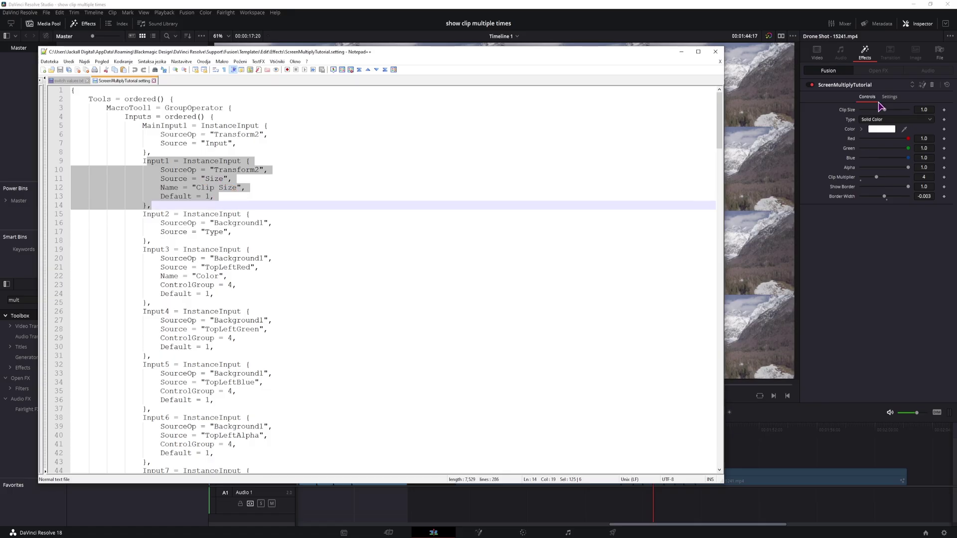
pyautogui.moveTo(148, 214); pyautogui.dragTo(255, 235)
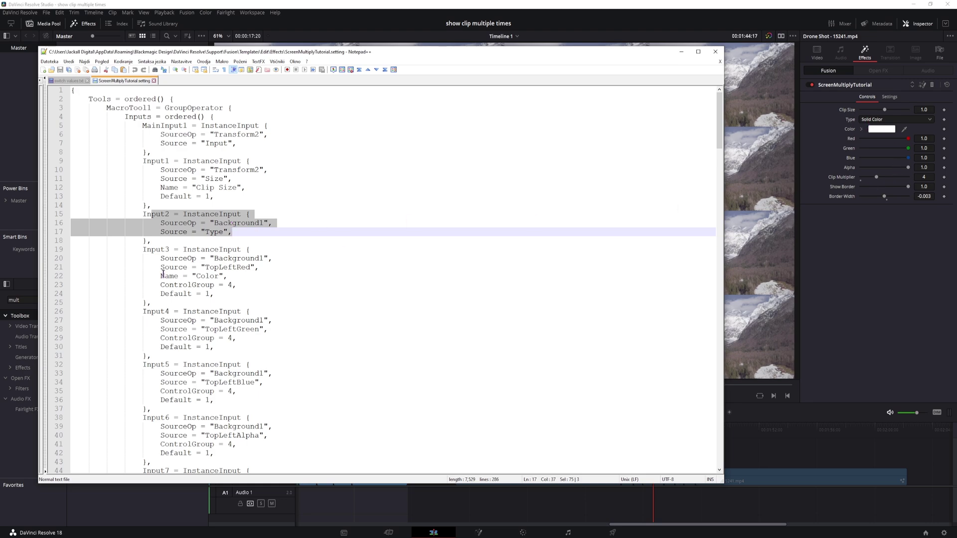
pyautogui.click(162, 254)
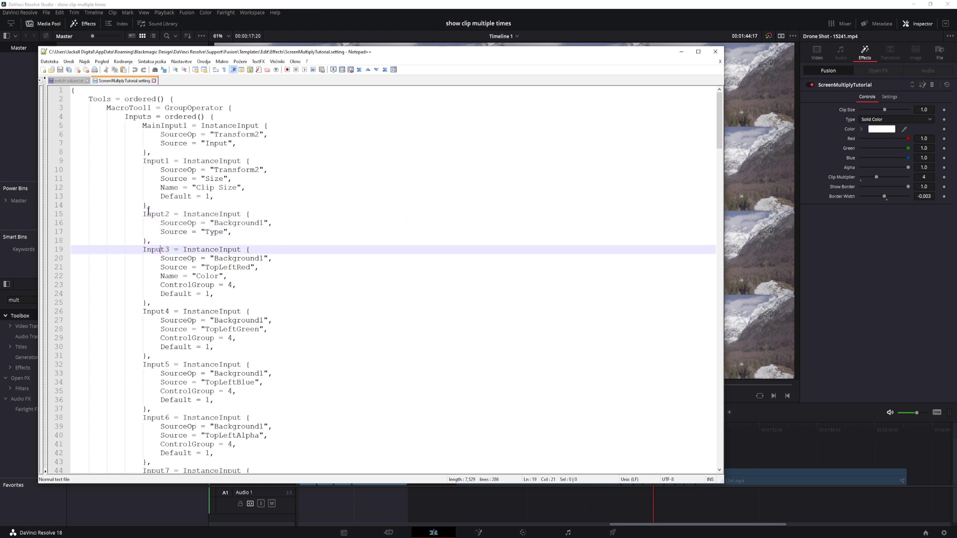
pyautogui.moveTo(142, 214); pyautogui.dragTo(150, 241)
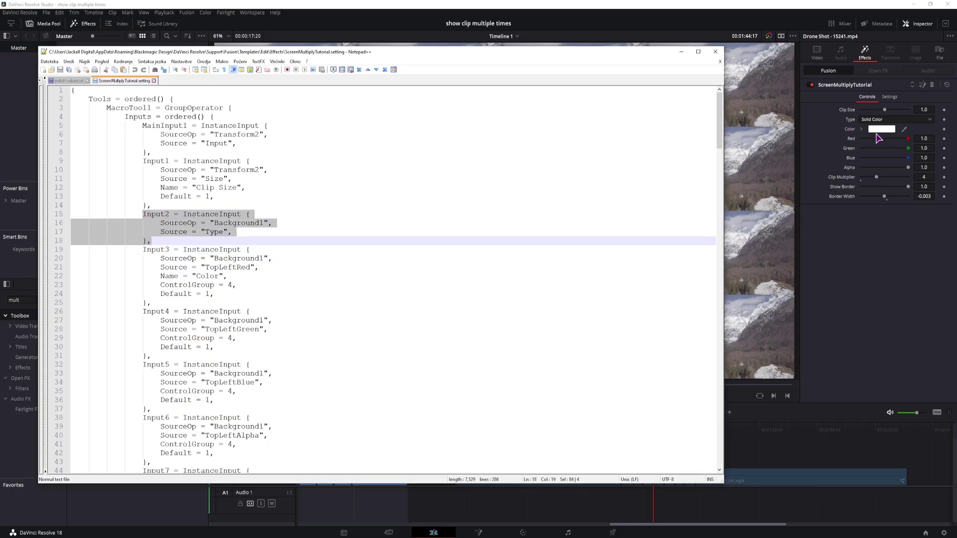
pyautogui.click(155, 409)
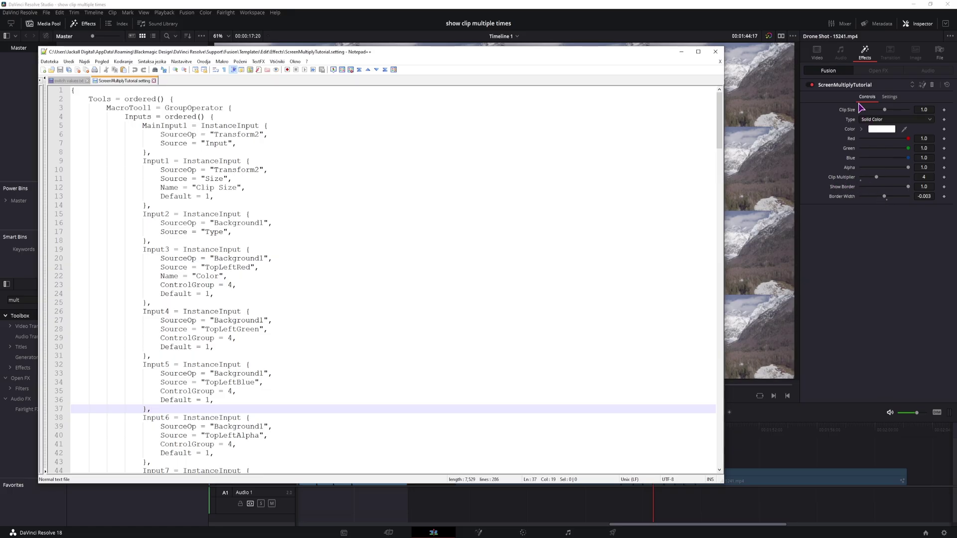
# - Search for 'multiplier' and cut the Input23 ClipMultiplier block
pyautogui.scroll(-2, 351, 284)
pyautogui.click(350, 279)
pyautogui.hotkey('ctrl', 'f')
pyautogui.write('multiplier')
pyautogui.press('Return')
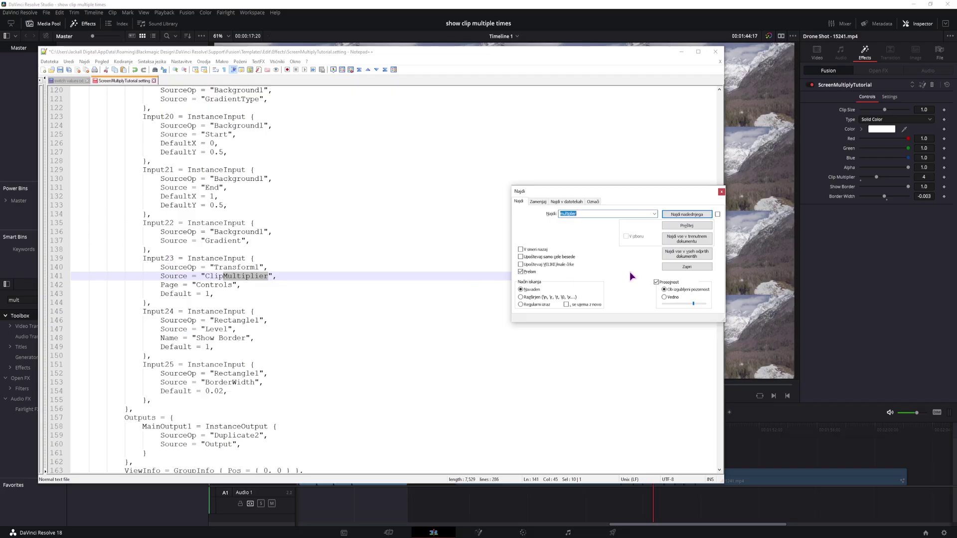
pyautogui.click(720, 192)
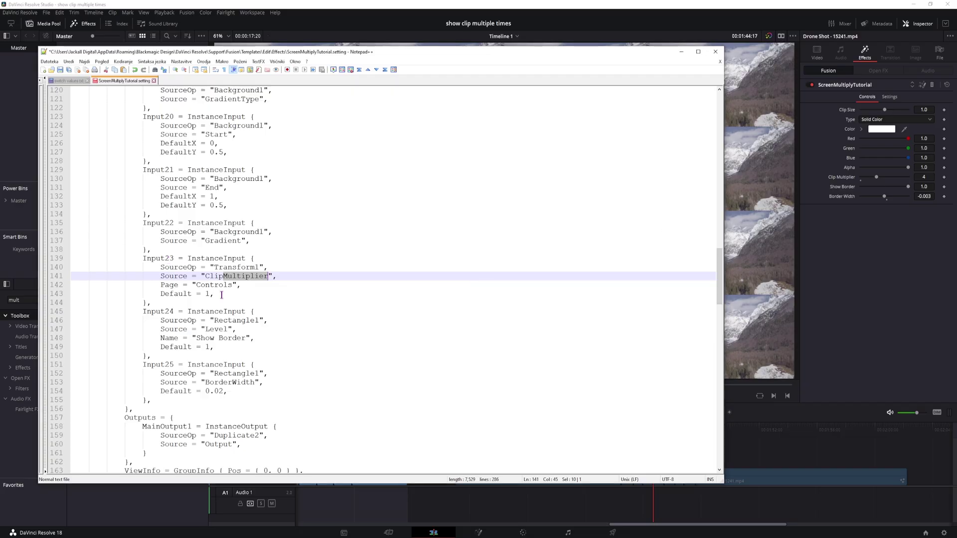
pyautogui.moveTo(221, 302); pyautogui.dragTo(143, 258)
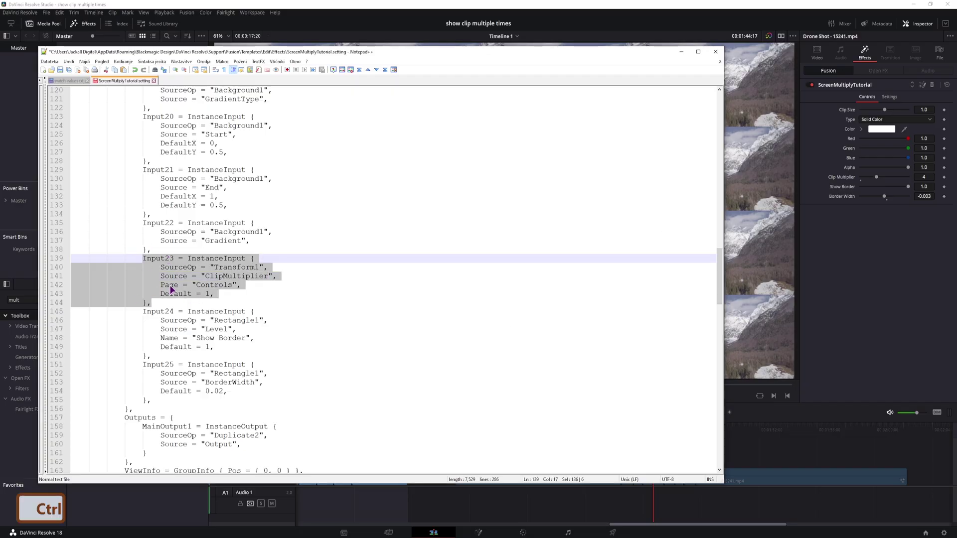
pyautogui.hotkey('ctrl', 'x')
# - Paste the ClipMultiplier block below MainInput1 and rename it Input1
pyautogui.scroll(20, 269, 303)
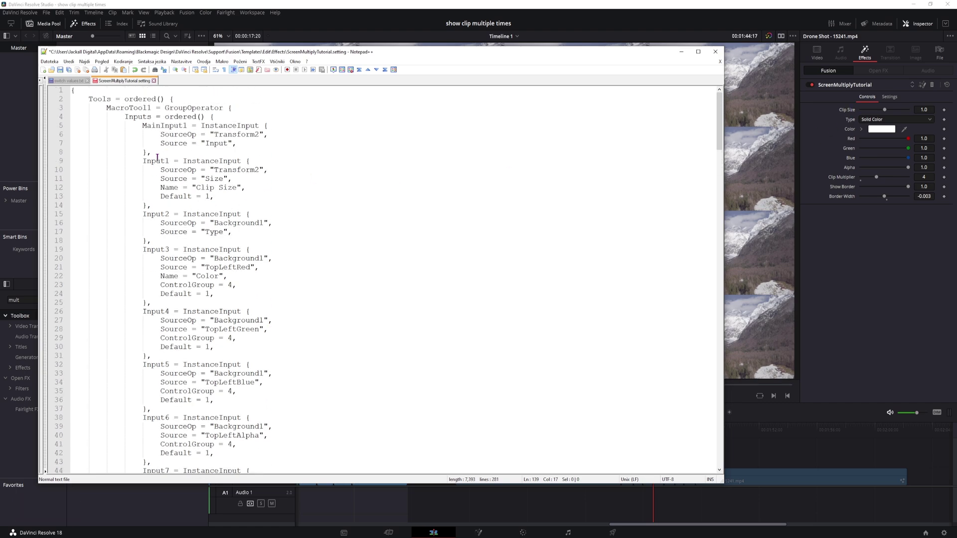
pyautogui.click(169, 154)
pyautogui.press('Return')
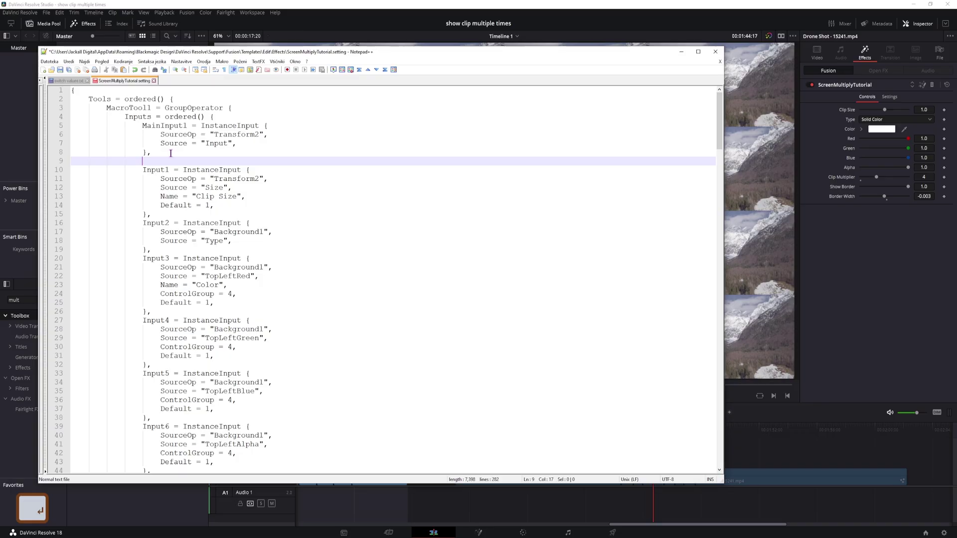
pyautogui.hotkey('ctrl', 'v')
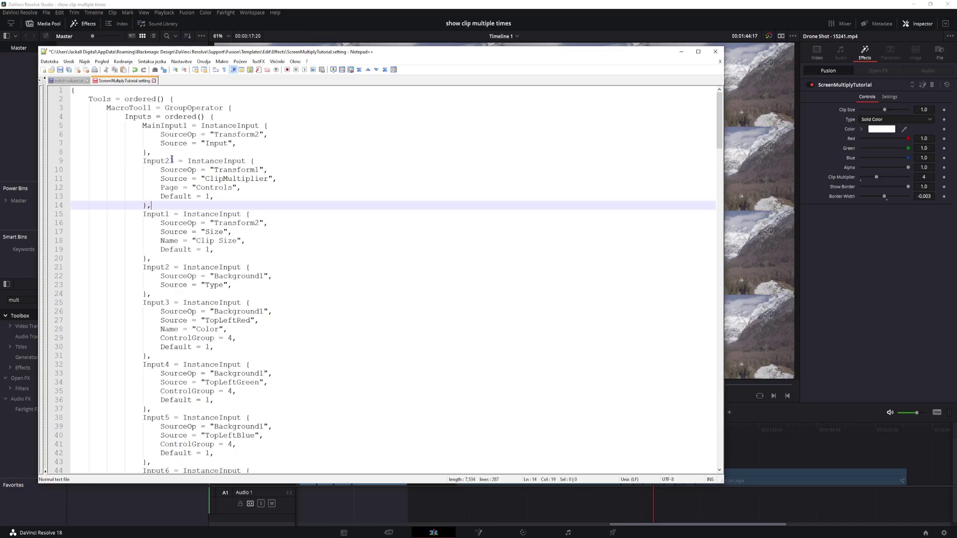
pyautogui.click(173, 161)
pyautogui.write('1')
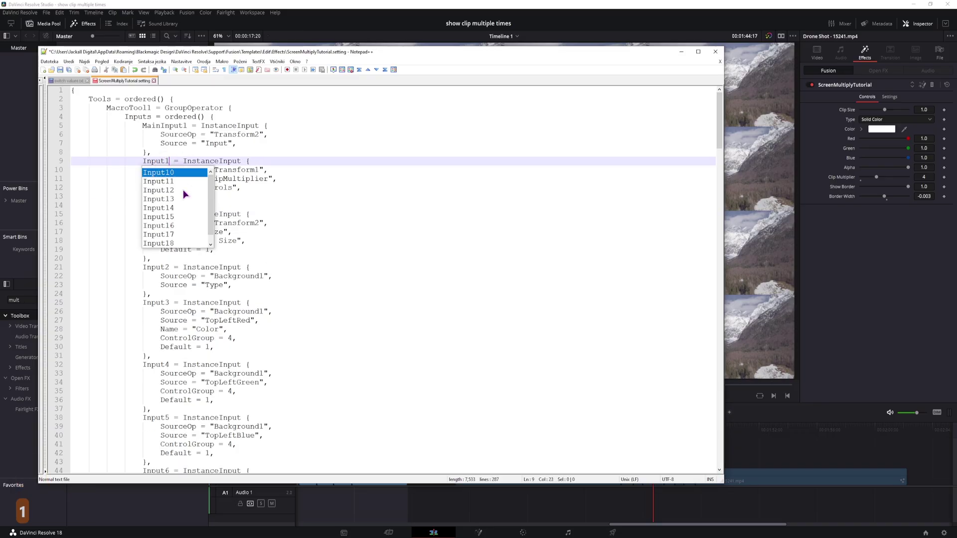
pyautogui.click(237, 161)
# - Renumber the following inputs to 4, 5 and 6, and save the file
pyautogui.moveTo(170, 213); pyautogui.dragTo(176, 229)
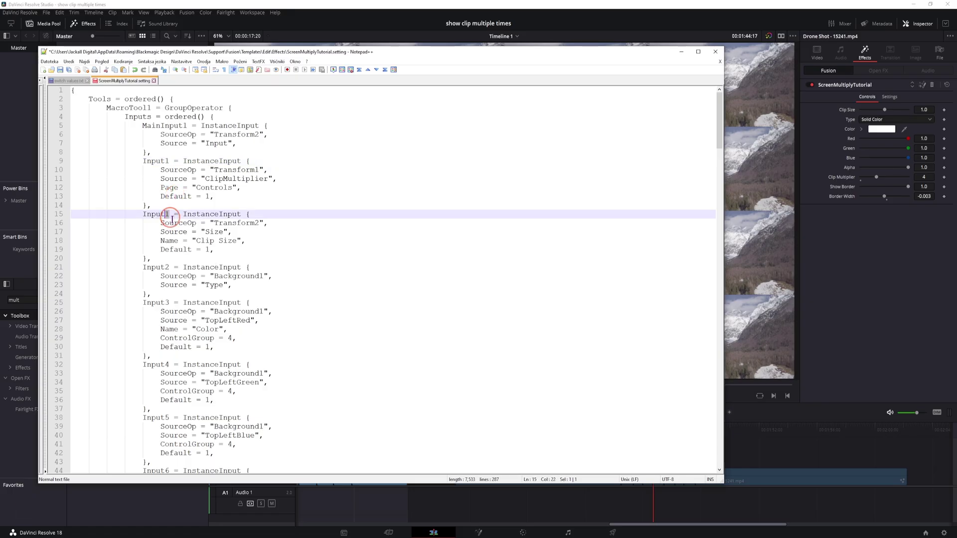
pyautogui.click(166, 267)
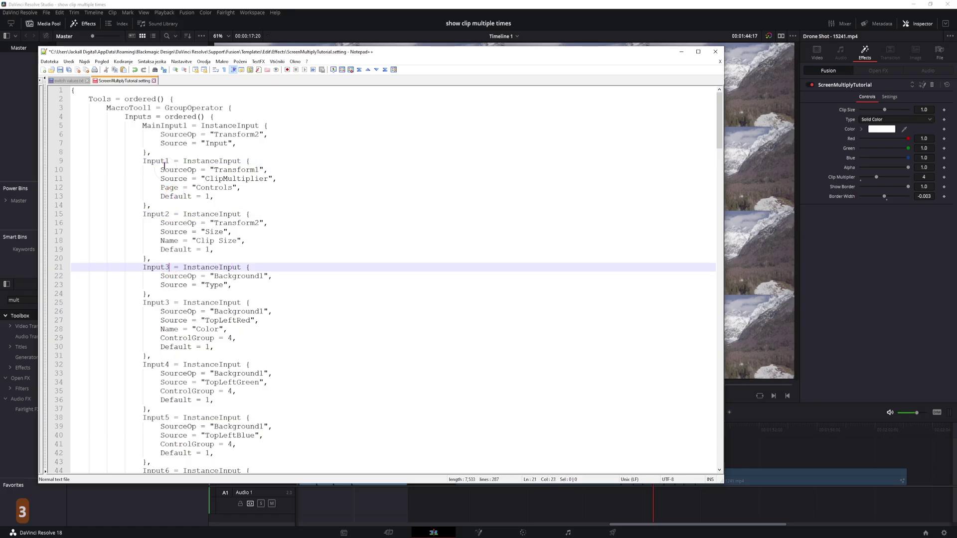
pyautogui.moveTo(168, 302); pyautogui.dragTo(169, 305)
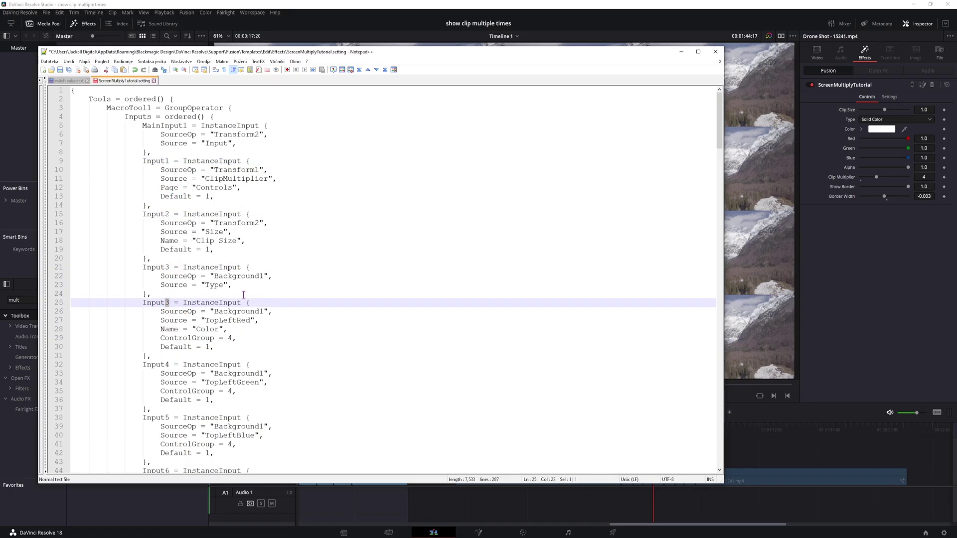
pyautogui.write('4')
pyautogui.moveTo(167, 364); pyautogui.dragTo(169, 367)
pyautogui.write('5')
pyautogui.moveTo(170, 418); pyautogui.dragTo(166, 418)
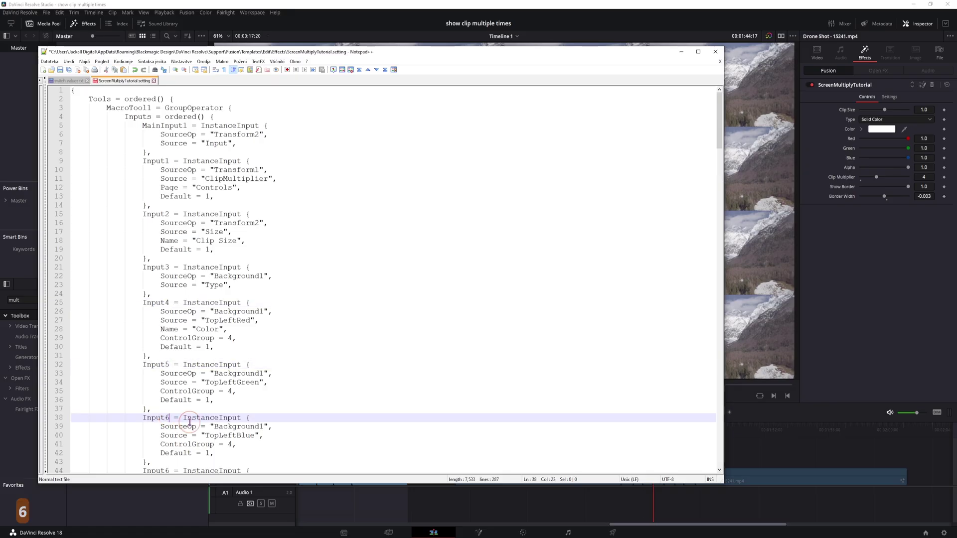
pyautogui.write('6')
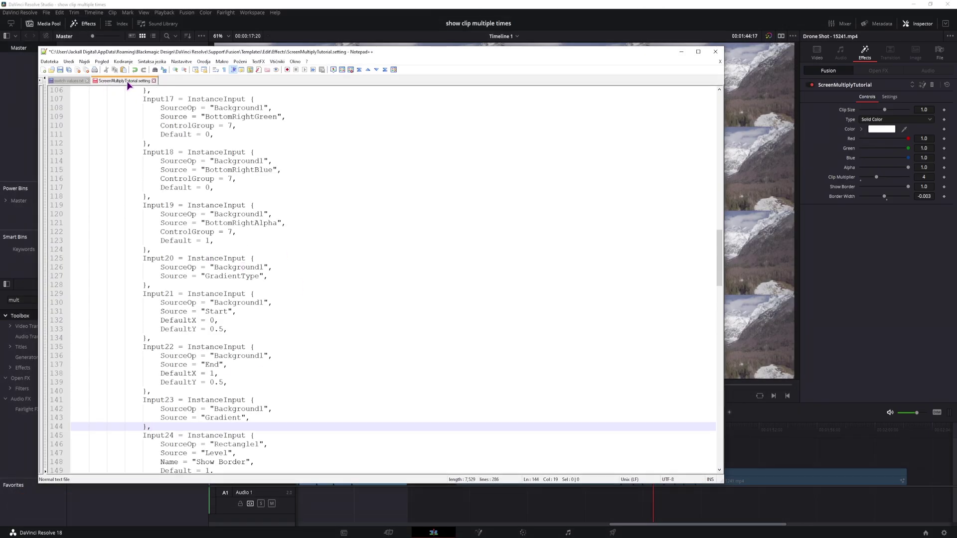
pyautogui.hotkey('ctrl', 's')
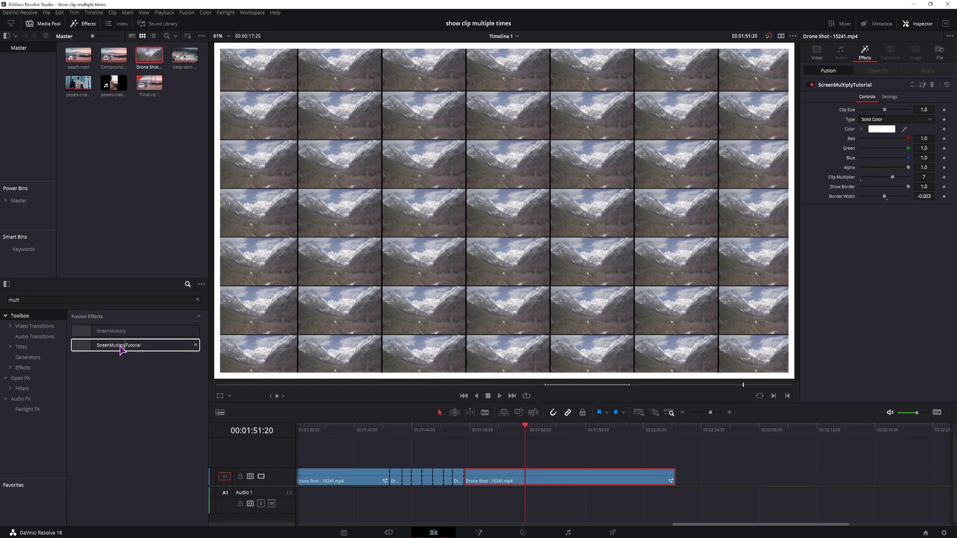
# - Replace the effect on the drone clip with a fresh ScreenMultiplyTutorial and set Clip Multiplier to 4
pyautogui.click(932, 86)
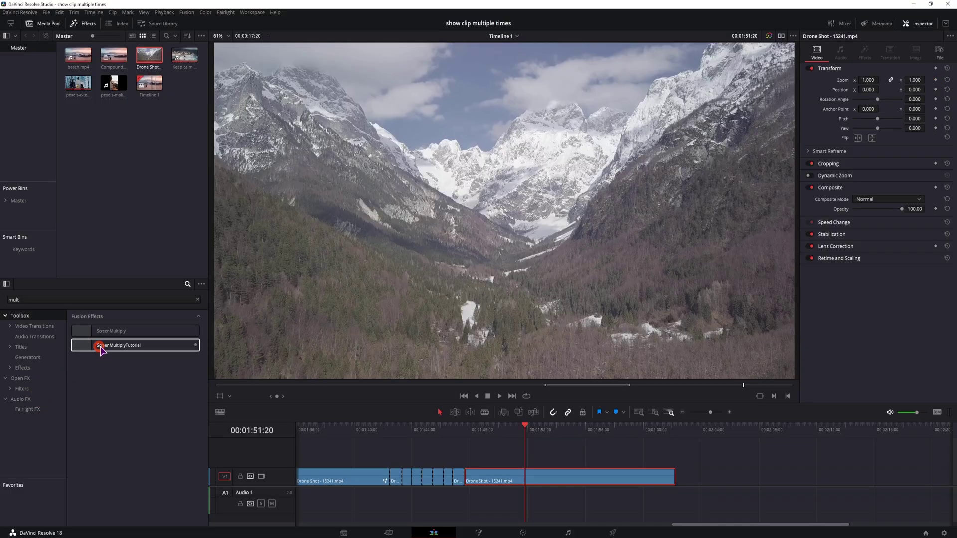
pyautogui.moveTo(113, 351); pyautogui.dragTo(548, 483)
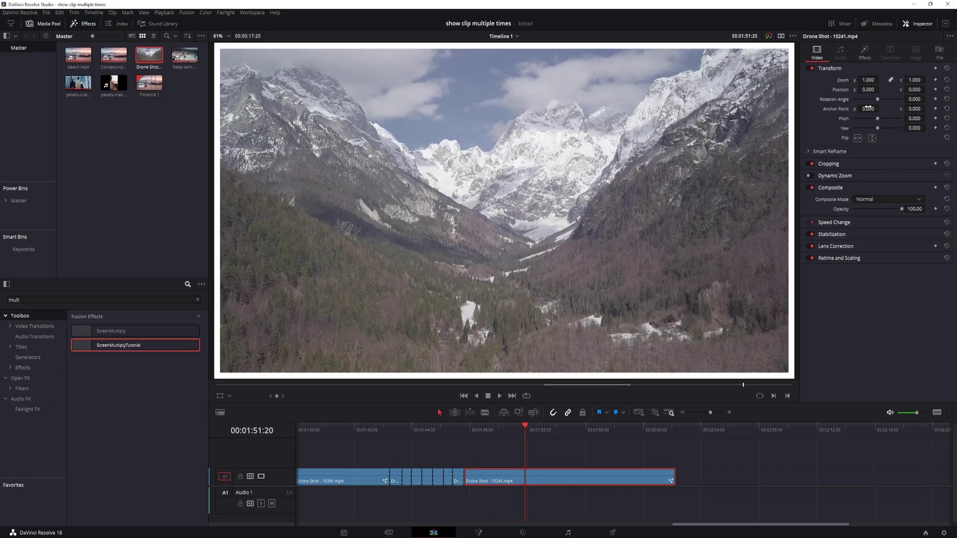
pyautogui.click(866, 51)
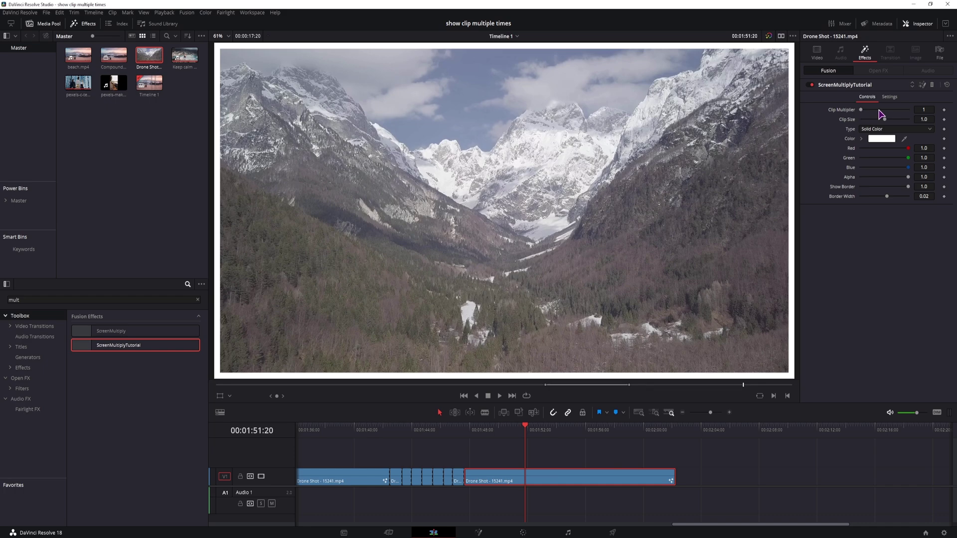
pyautogui.moveTo(879, 111); pyautogui.dragTo(904, 112)
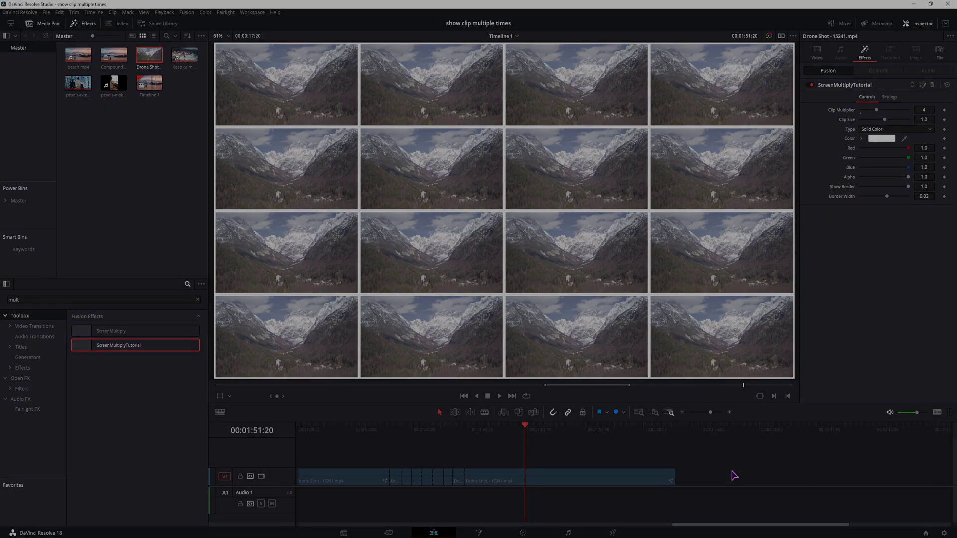